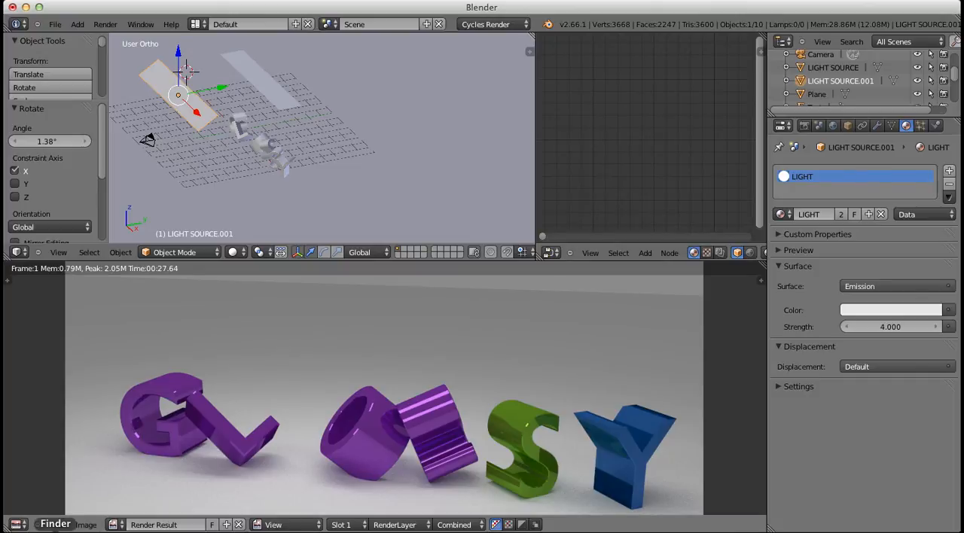
Switch to Finder and preview the finished glossy text renders, from yesterdayglossines5.png back to LAST TEXT.png
left_click(55, 531)
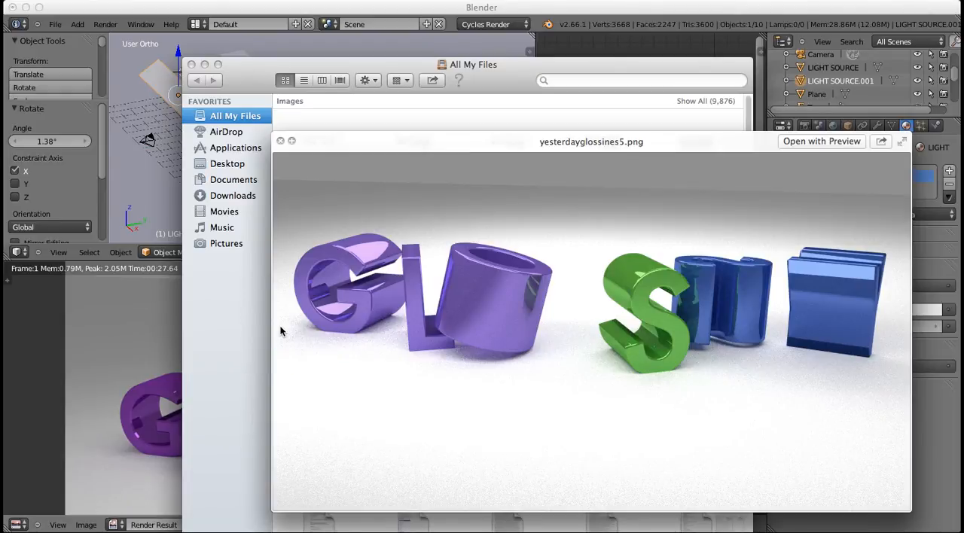
key("Left")
key("Left")
key("Left")
key("Left")
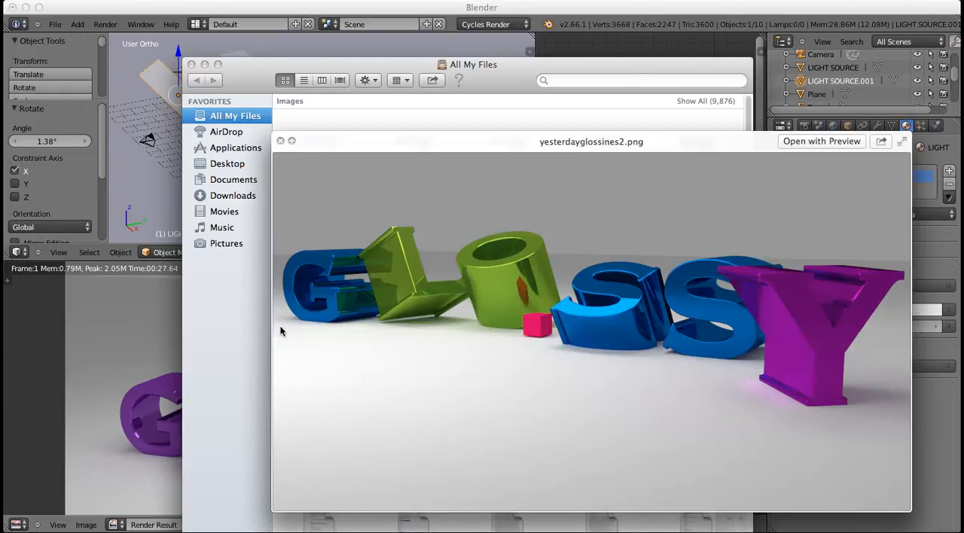
key("Left")
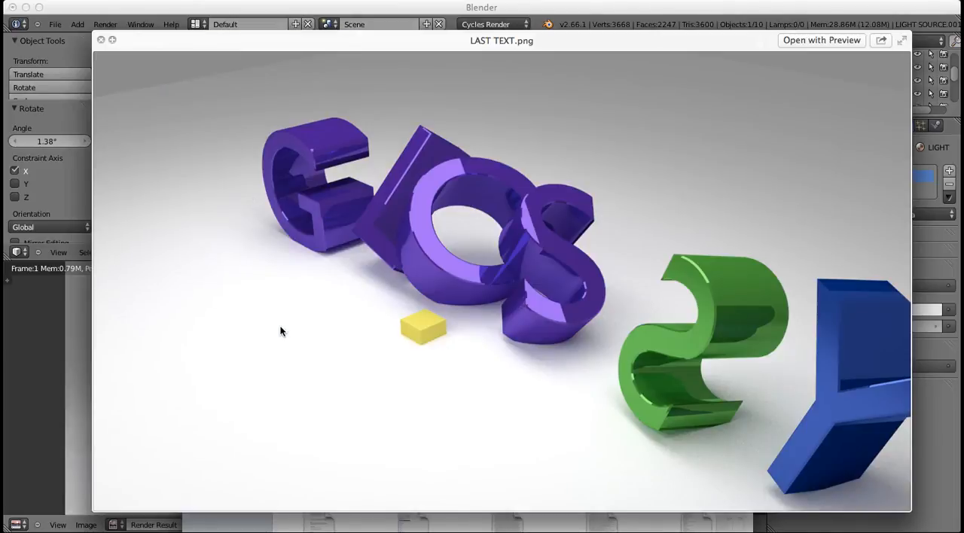
key("Right")
key("Right")
key("Right")
key("Right")
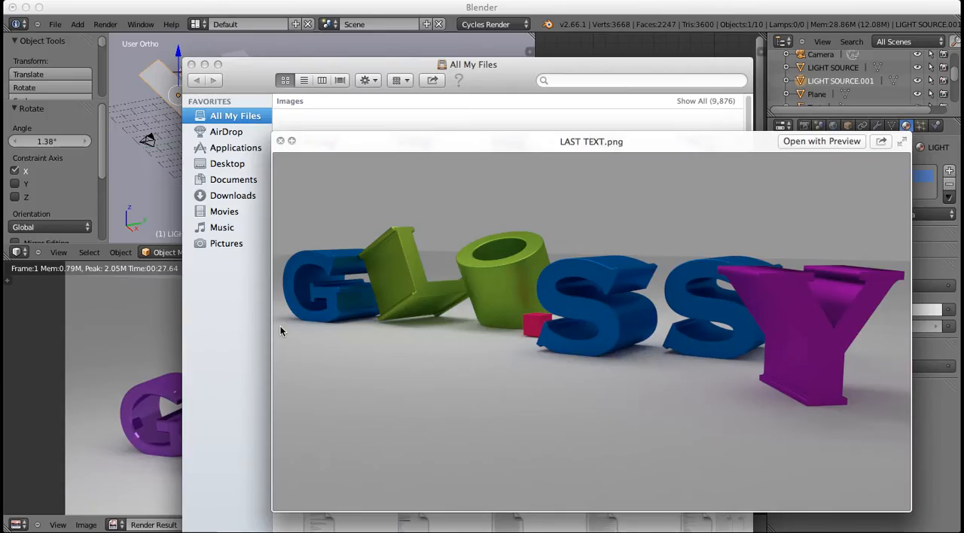
key("Right")
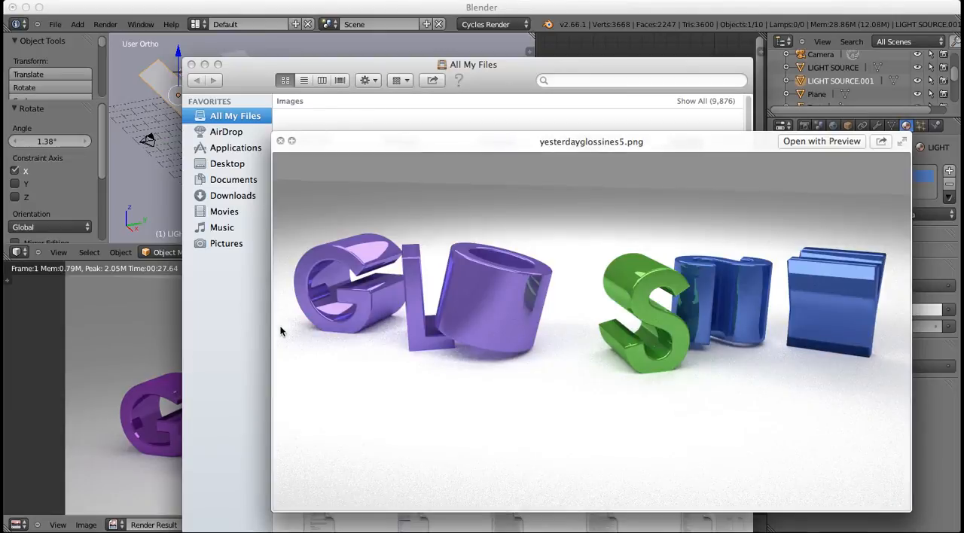
key("space")
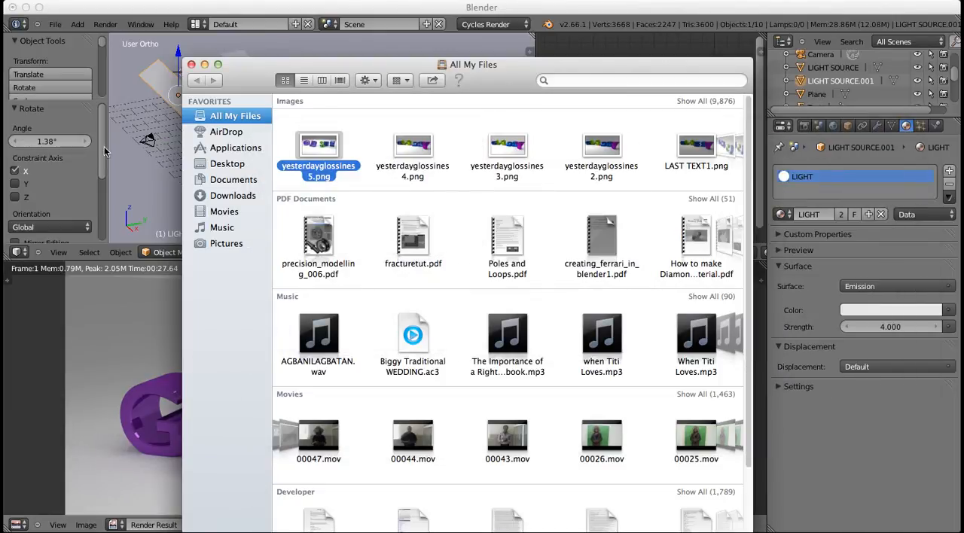
Switch back to Blender and start a new scene by reloading the start-up file
left_click(135, 147)
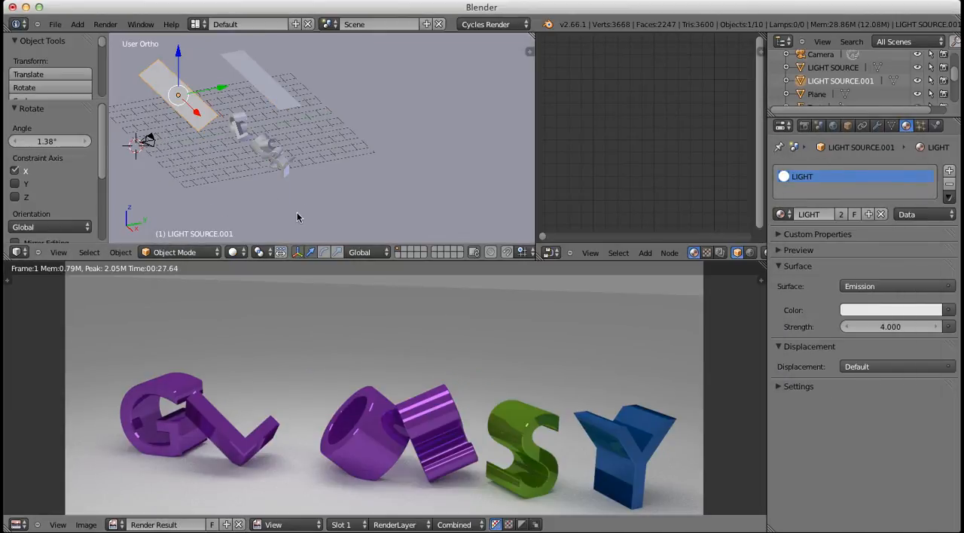
key("ctrl+n")
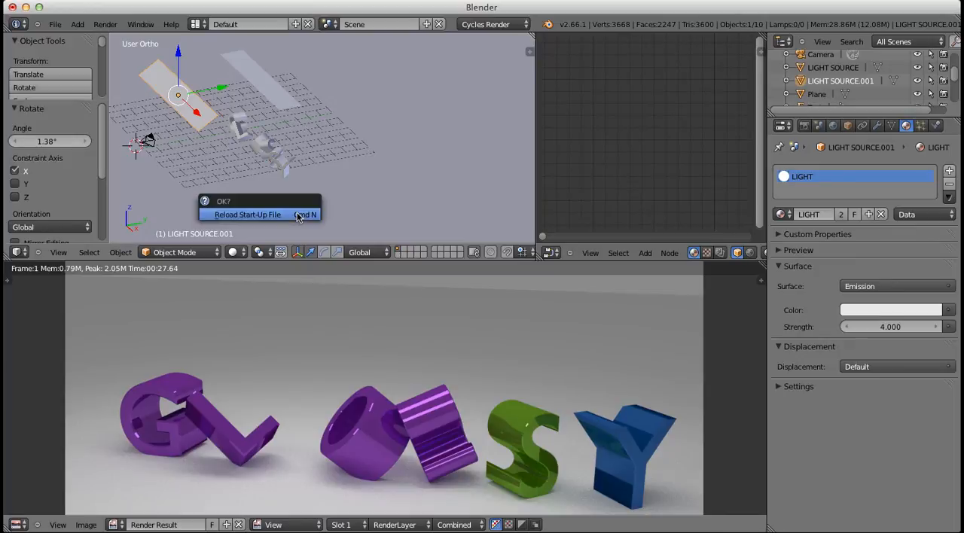
left_click(293, 217)
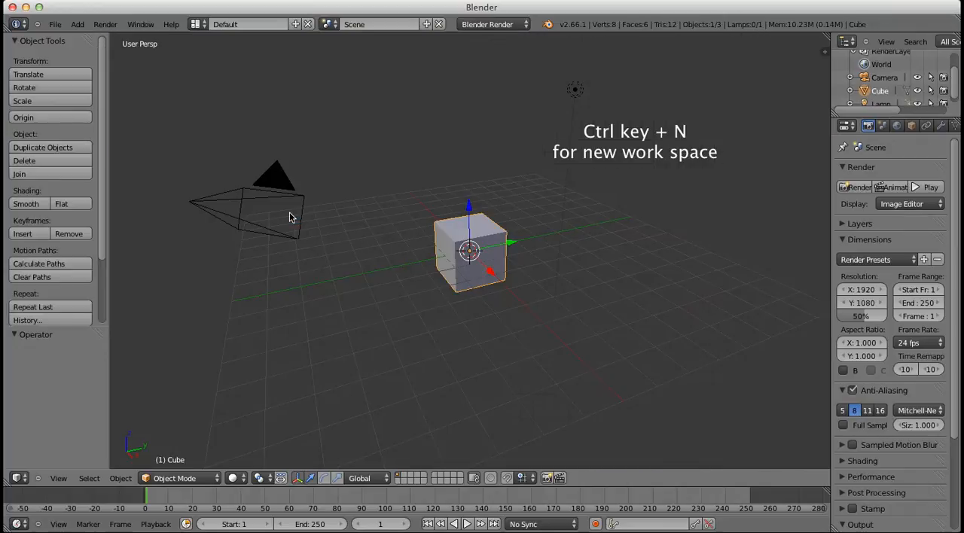
Delete the default cube and the lamp from the scene
key("x")
left_click(416, 238)
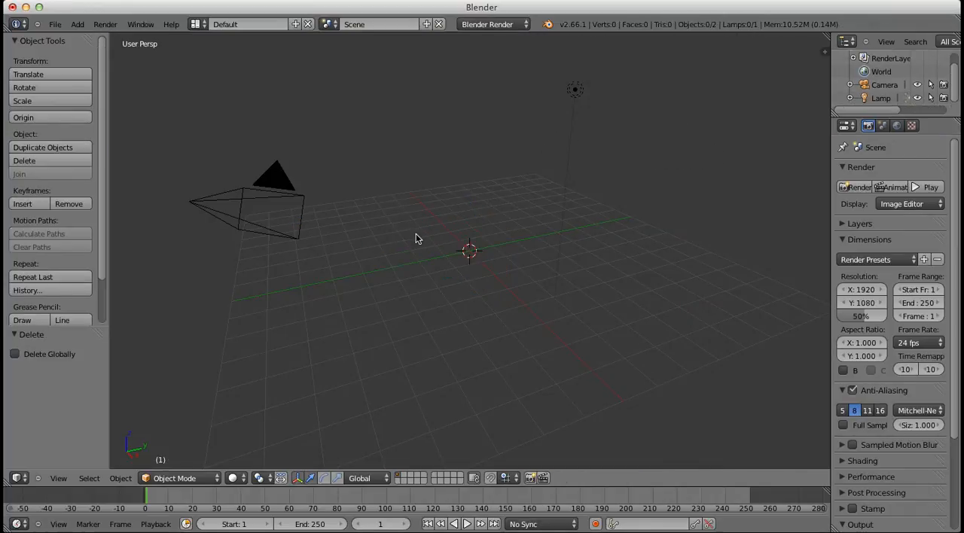
right_click(575, 89)
key("x")
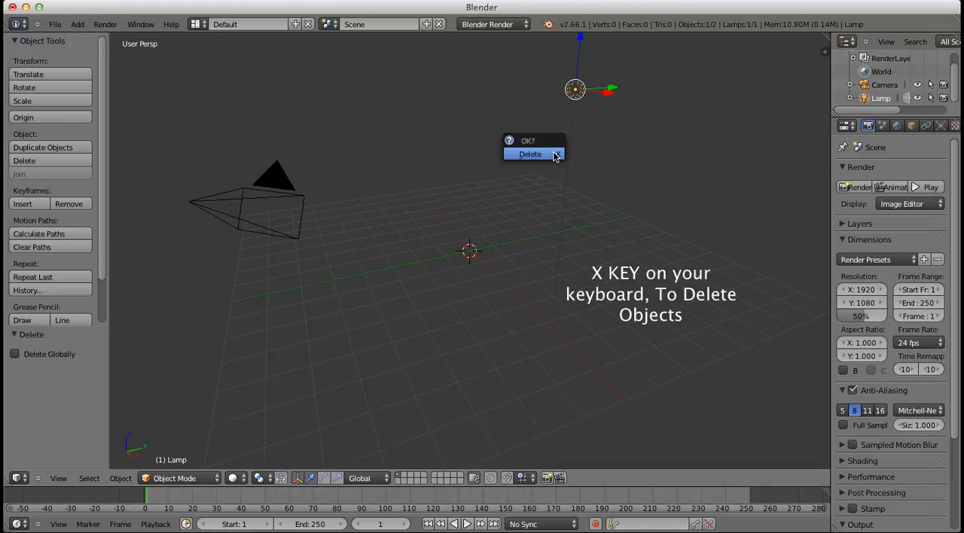
left_click(554, 155)
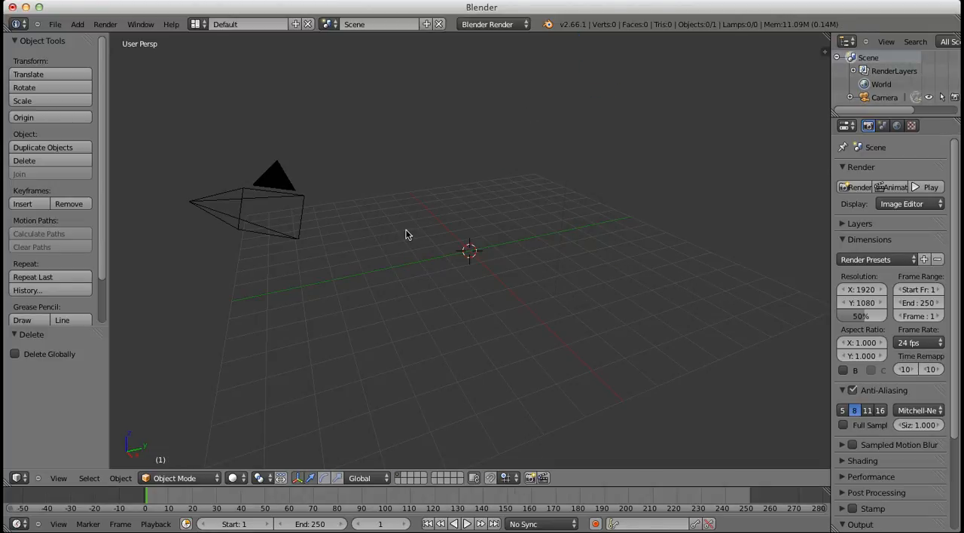
Add a text object at the origin and rotate it 90° about the global X axis
key("shift+a")
left_click(380, 284)
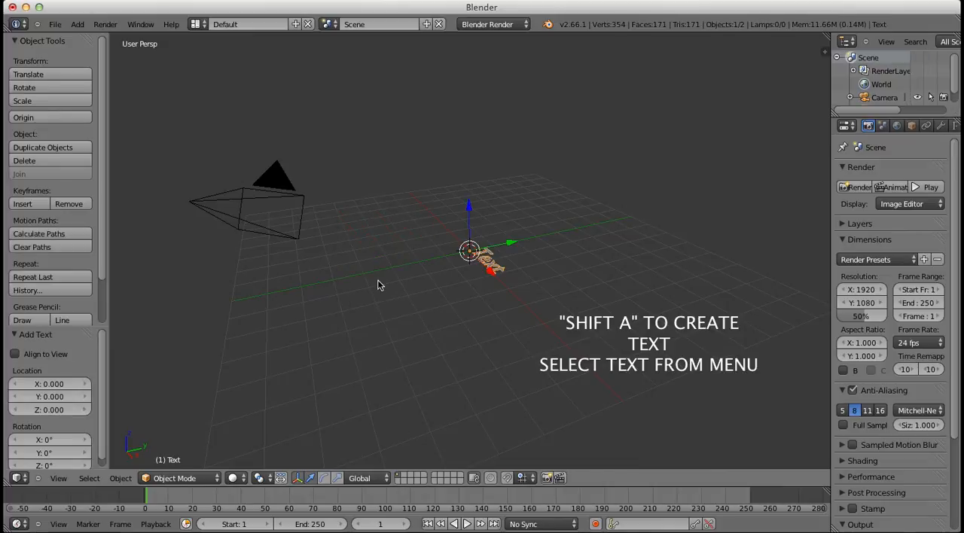
key("r")
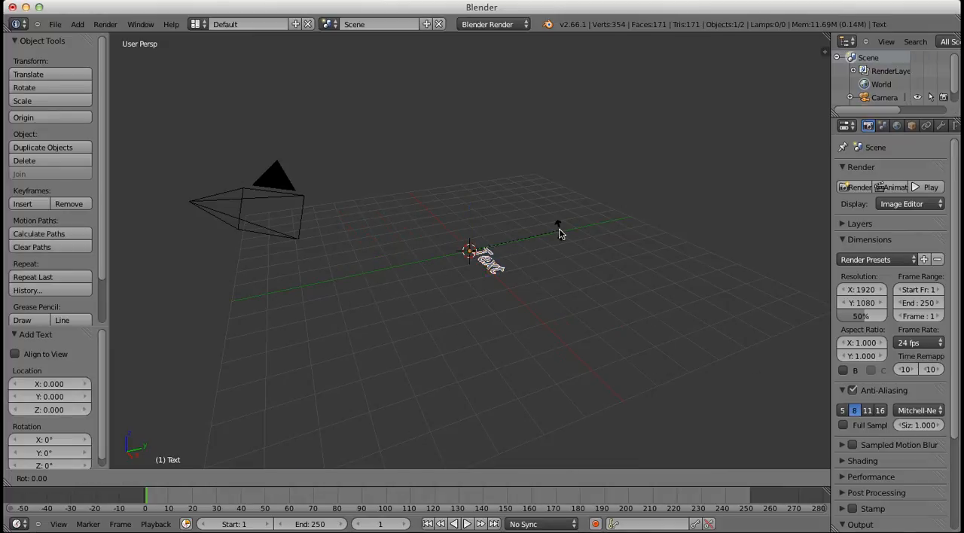
type("x90")
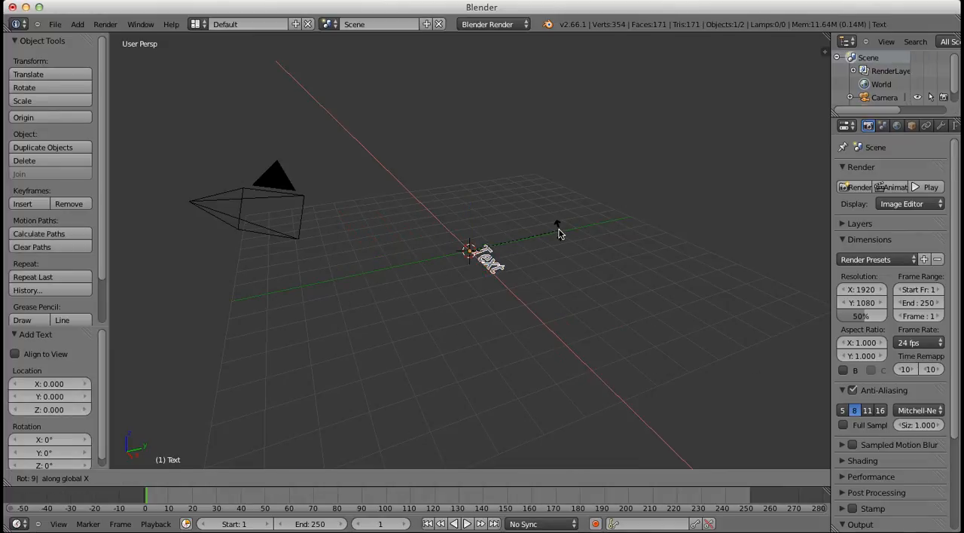
key("Return")
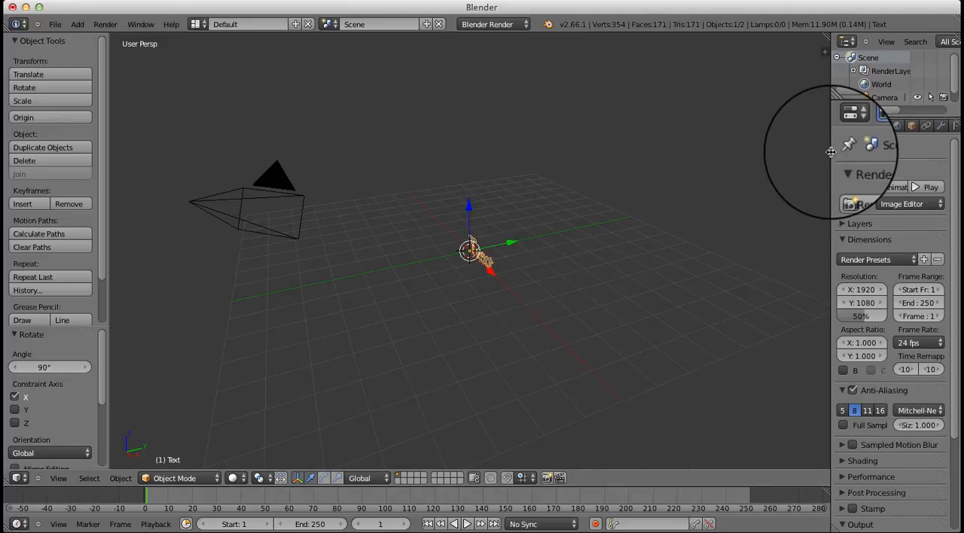
Set the text object's font size to about 2.079 and its extrusion to about 0.480
left_click_drag(830, 153, 790, 162)
left_click(914, 125)
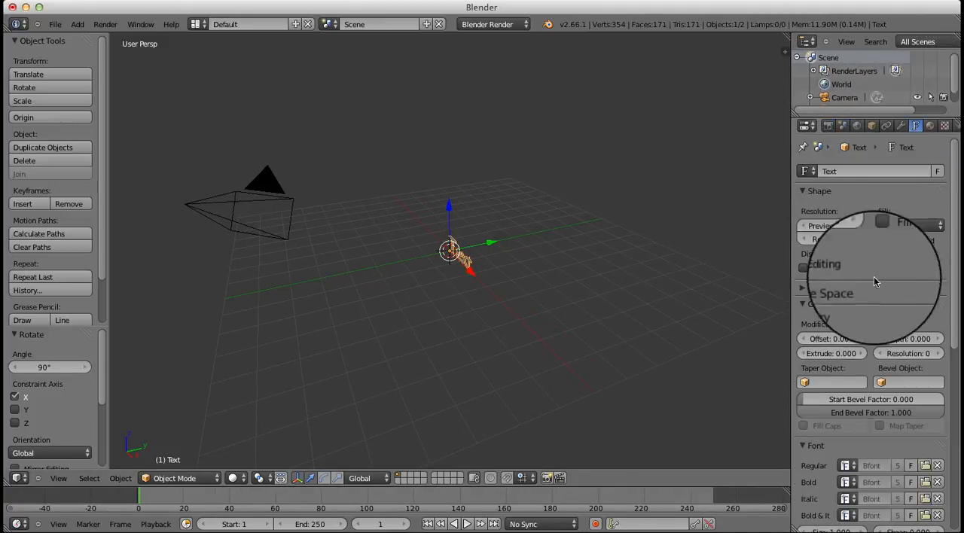
scroll(824, 422, "down", 5)
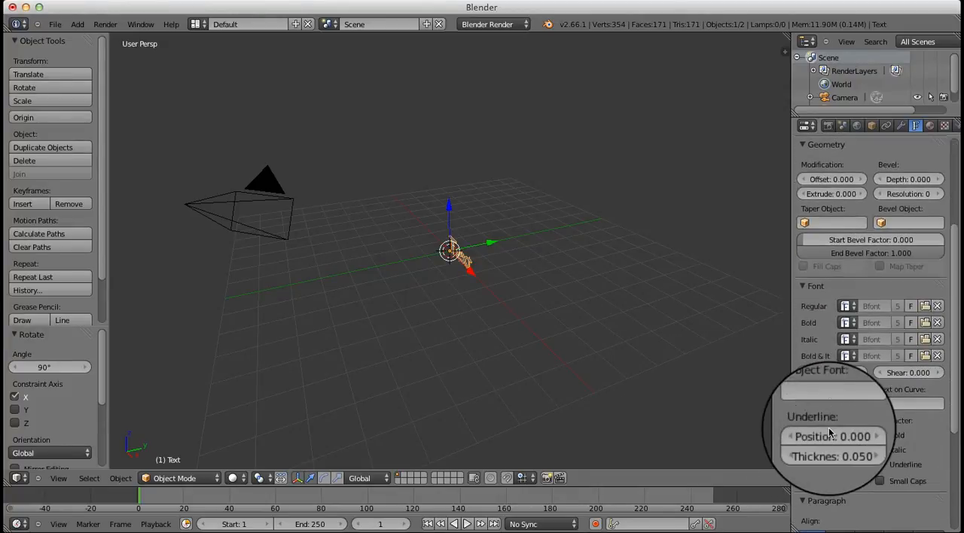
left_click_drag(831, 375, 867, 368)
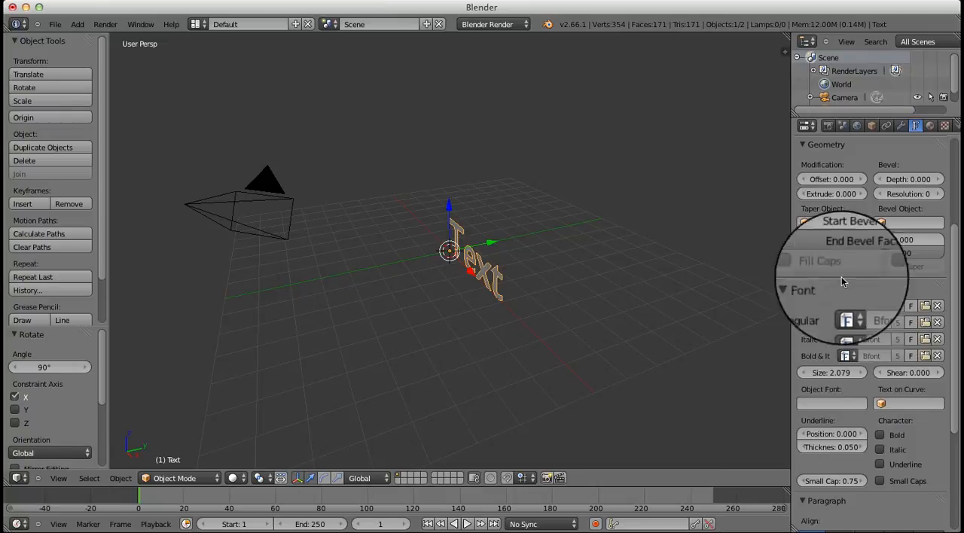
left_click_drag(831, 195, 828, 196)
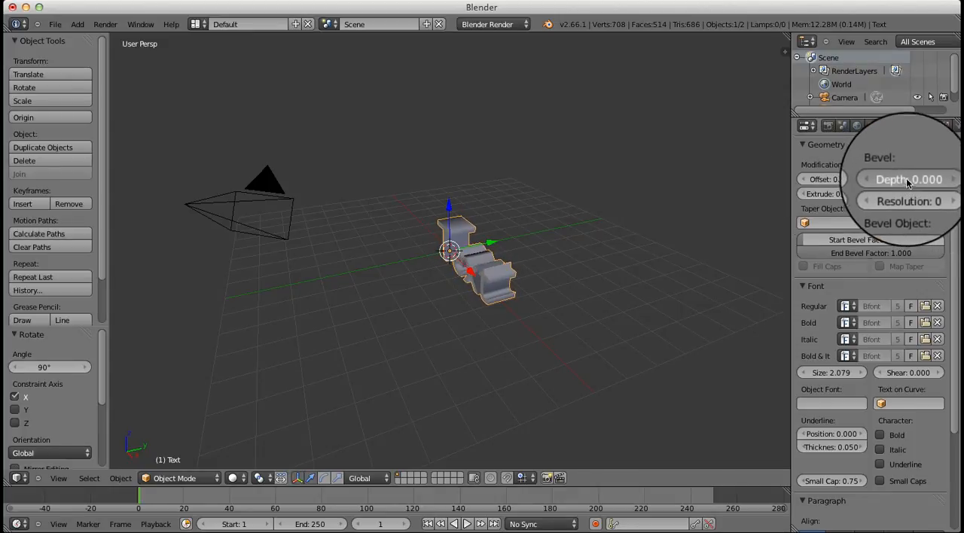
Set the text's bevel depth to about 0.0158 to give the letter edges a slight bevel
left_click_drag(907, 181, 911, 181)
scroll(518, 286, "up", 8)
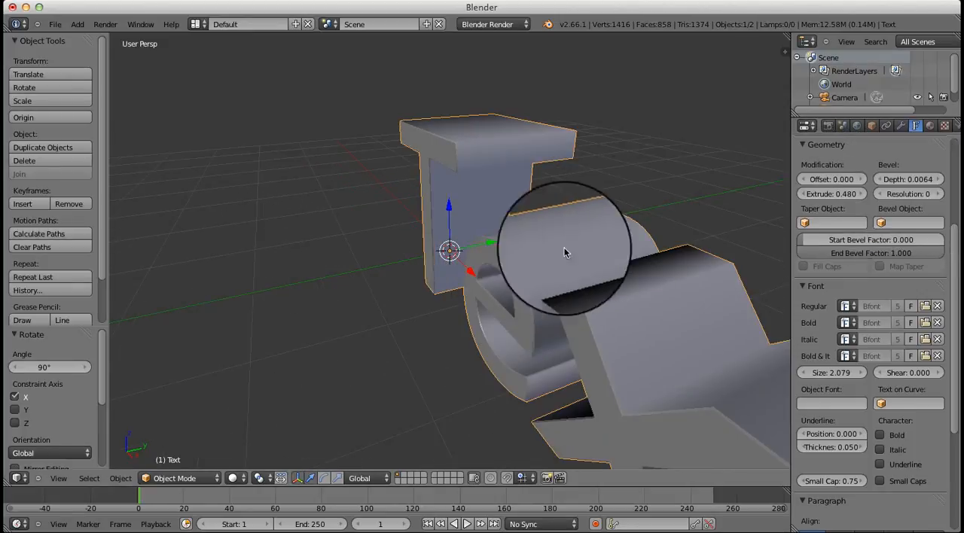
left_click_drag(908, 181, 914, 183)
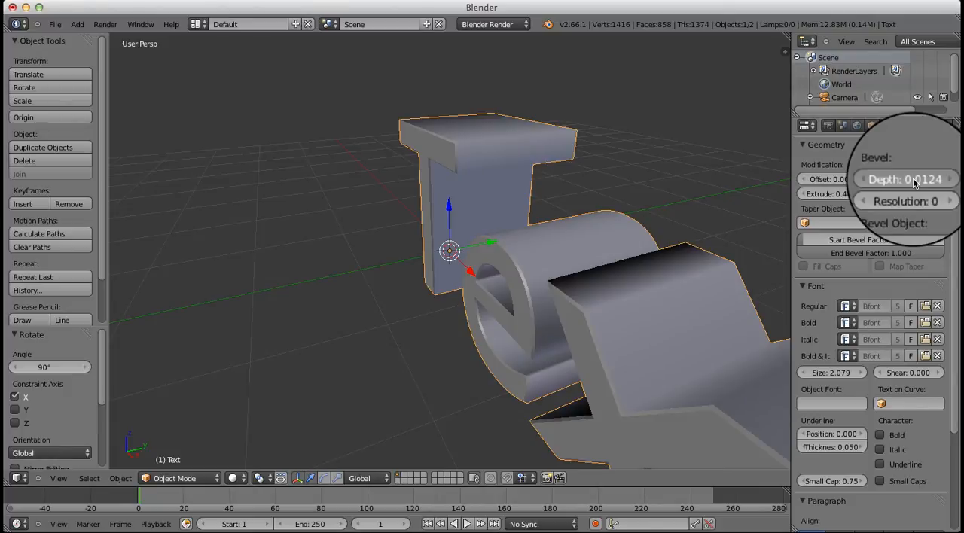
left_click_drag(914, 183, 915, 183)
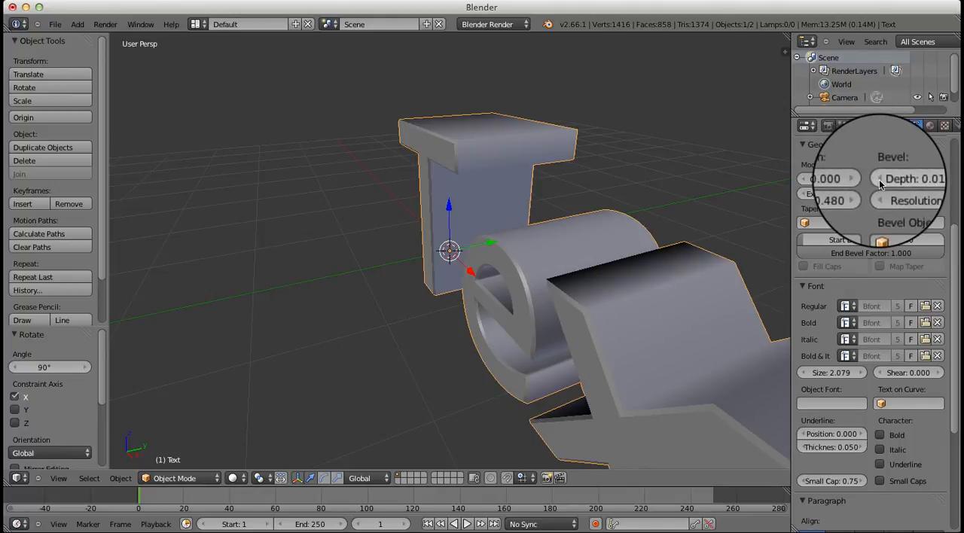
scroll(528, 223, "down", 5)
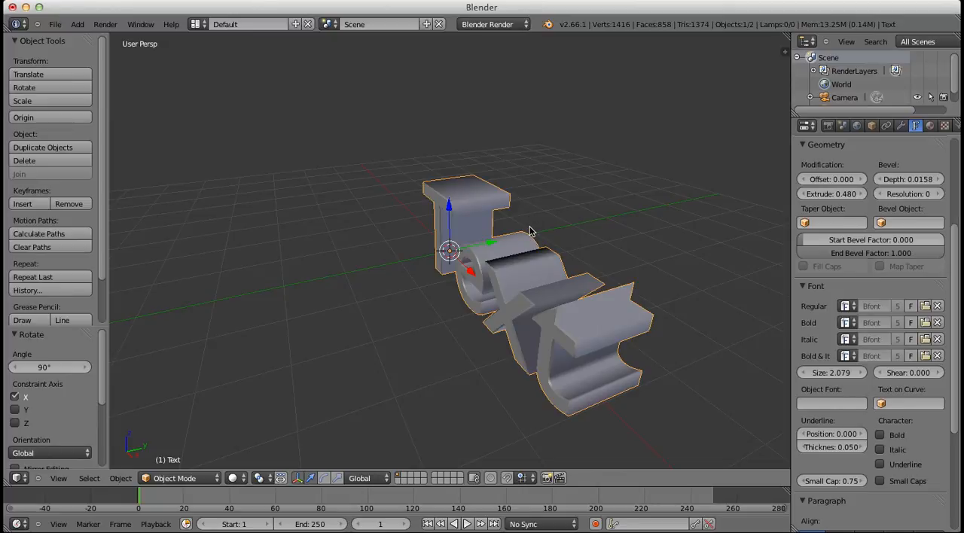
Replace the text object's content with the single letter G and return to Object Mode
key("Tab")
key("BackSpace")
key("BackSpace")
key("BackSpace")
key("BackSpace")
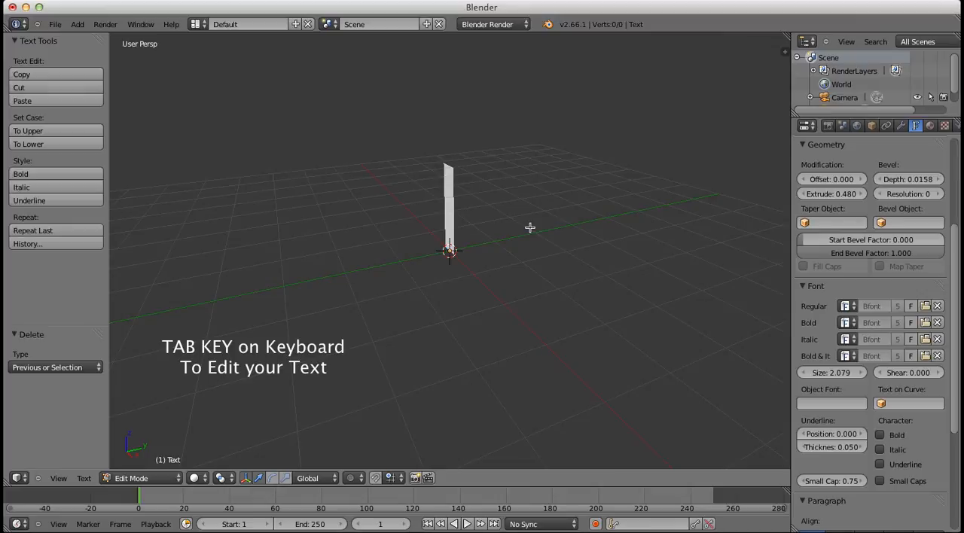
type("G")
scroll(512, 232, "down", 2)
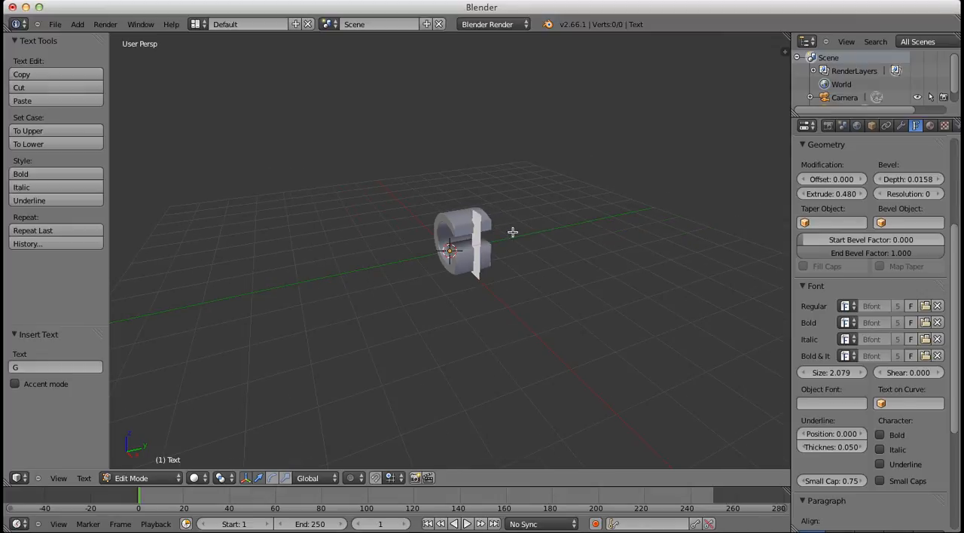
middle_click_drag(510, 250, 561, 235)
key("Tab")
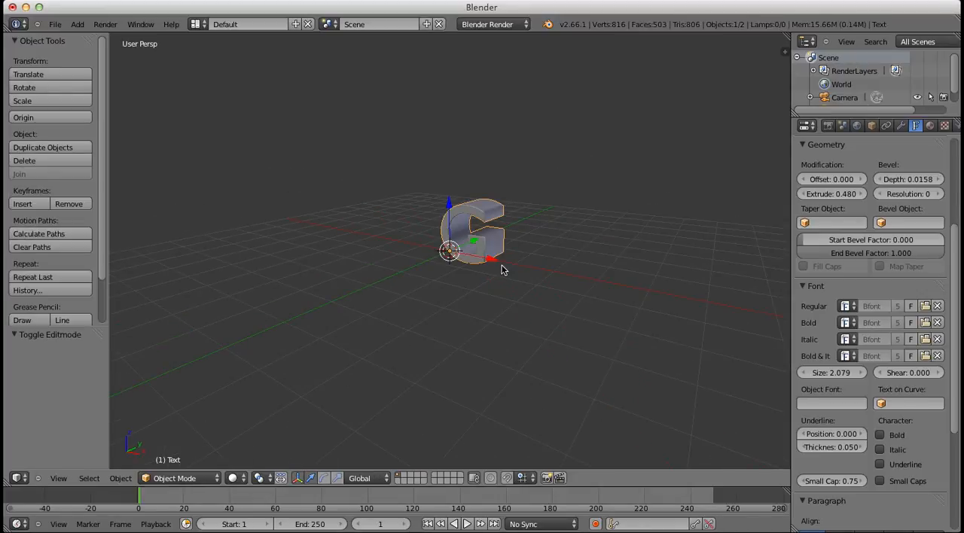
Duplicate the letter G and offset the copy about 1.82 units along the X axis
key("shift+d")
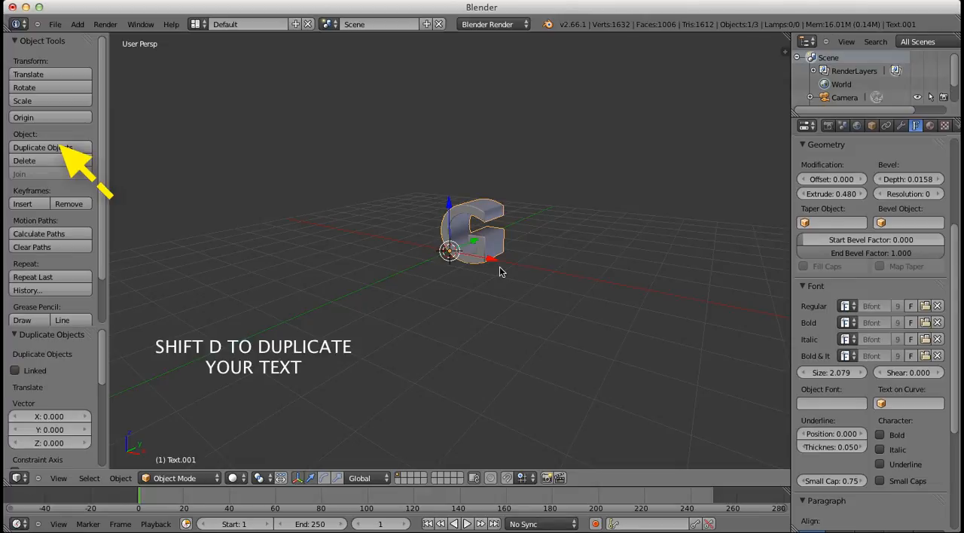
key("x")
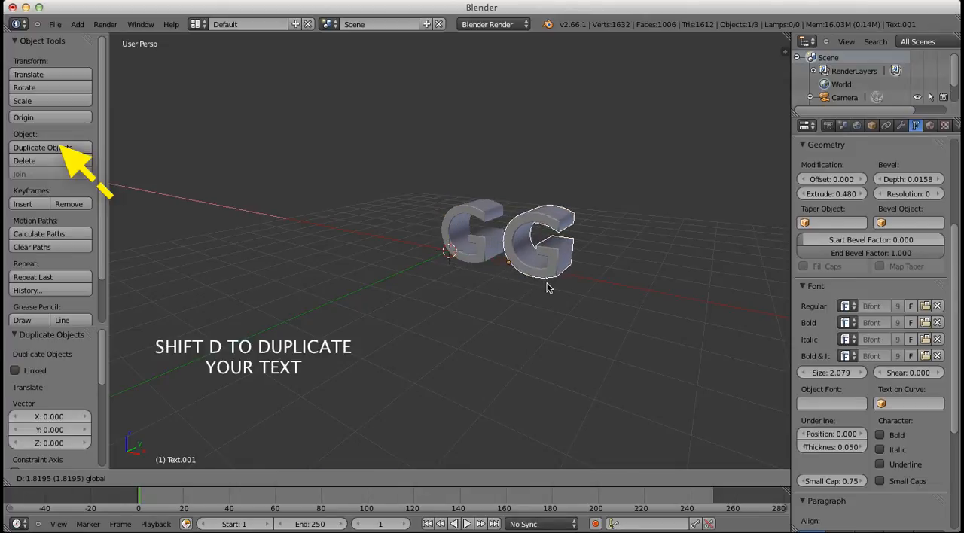
left_click(550, 286)
Set the paragraph alignment of both G letters to Center
scroll(888, 436, "down", 5)
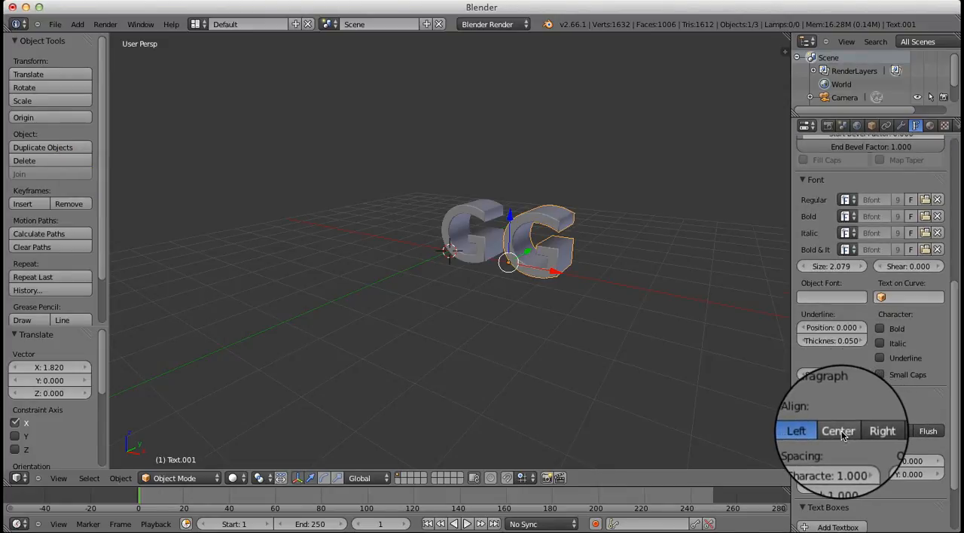
left_click(839, 431)
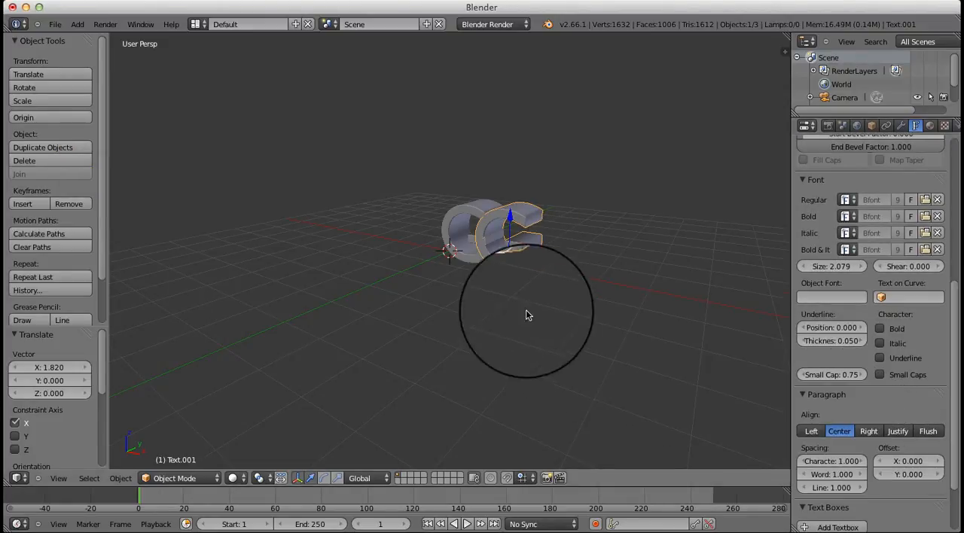
right_click(446, 230)
left_click(839, 432)
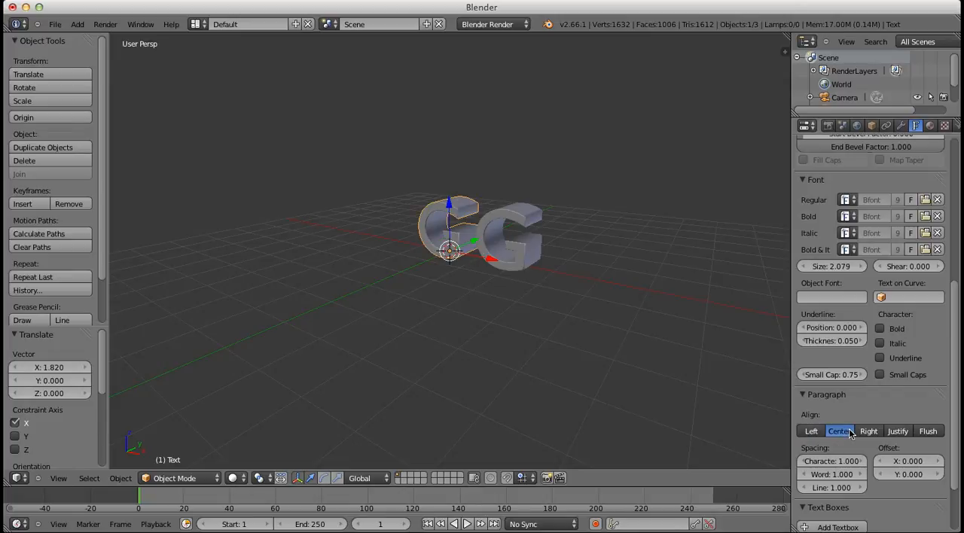
Change the duplicated letter's text from G to L
right_click(519, 258)
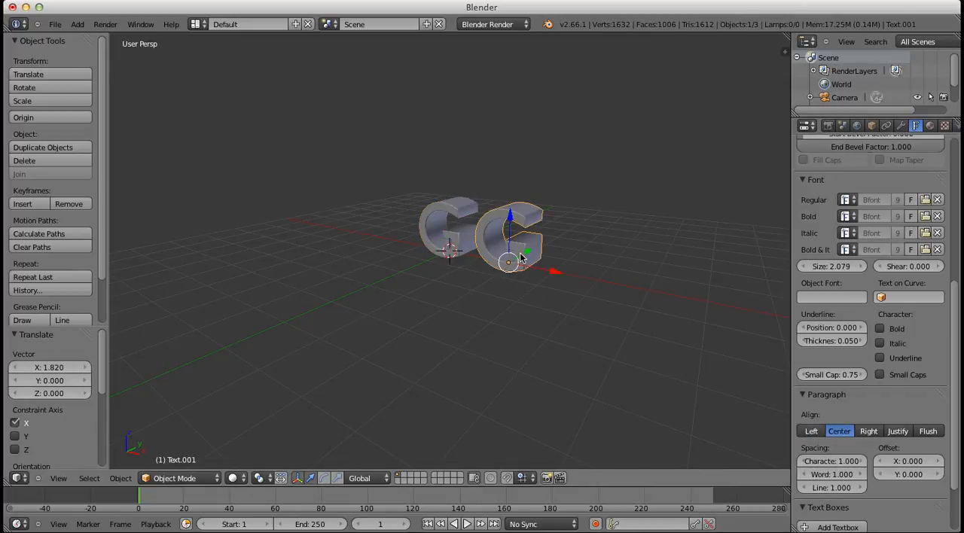
key("Tab")
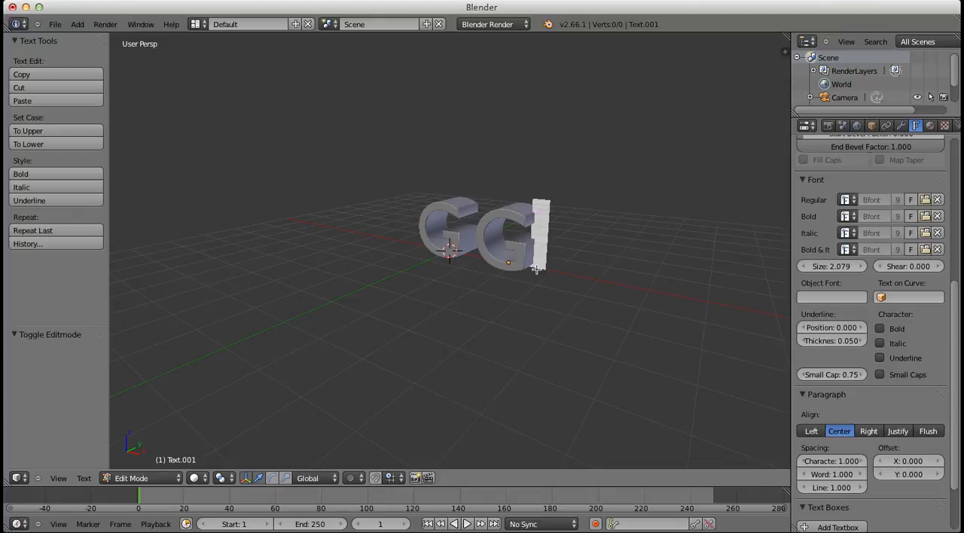
key("BackSpace")
type("L")
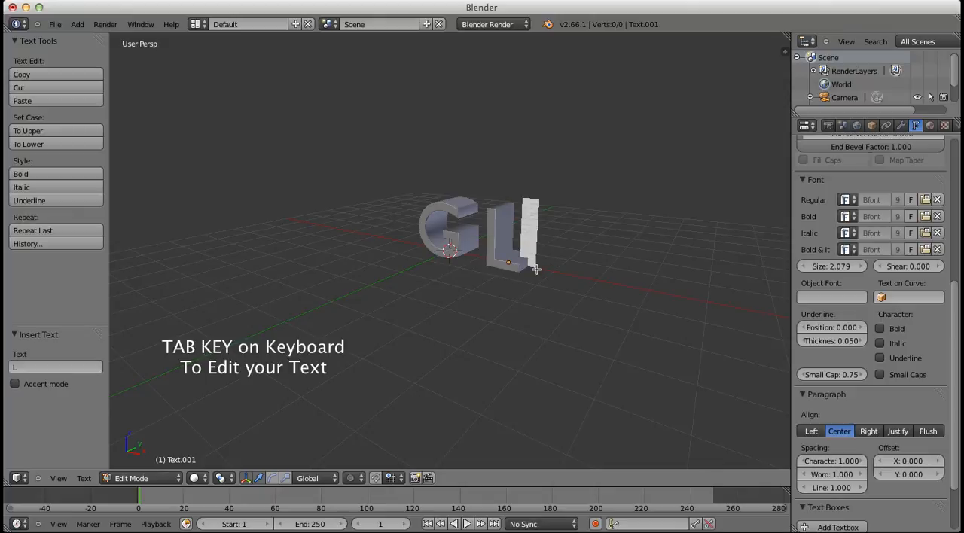
Leave text editing, duplicate the letter L and offset the copy about 1.37 units along the X axis
key("Tab")
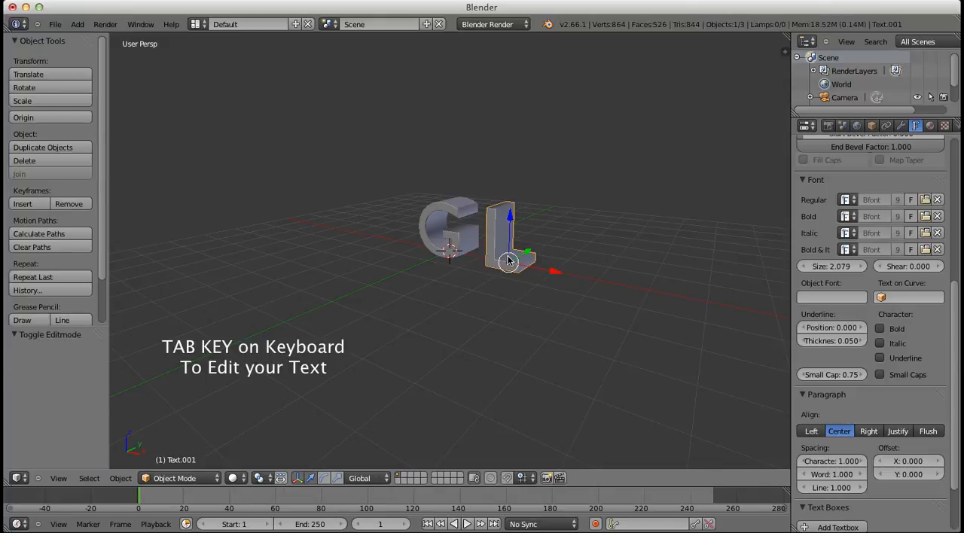
key("shift+d")
key("x")
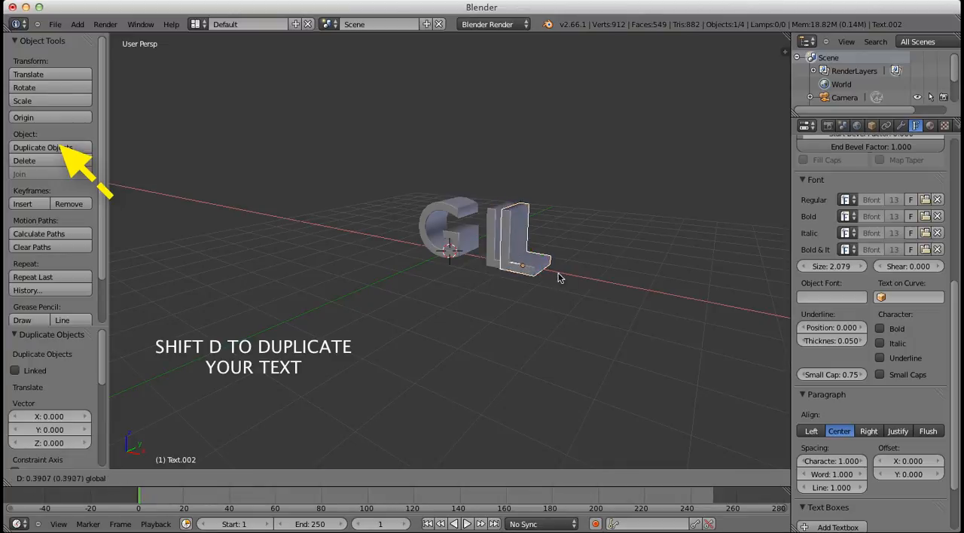
left_click(597, 293)
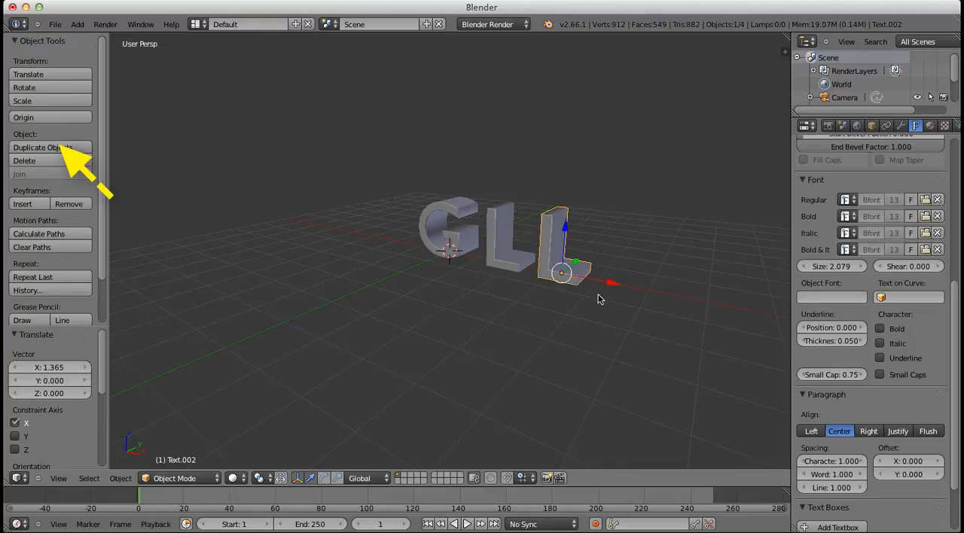
Change the third letter's text from L to O and return to Object Mode
key("Tab")
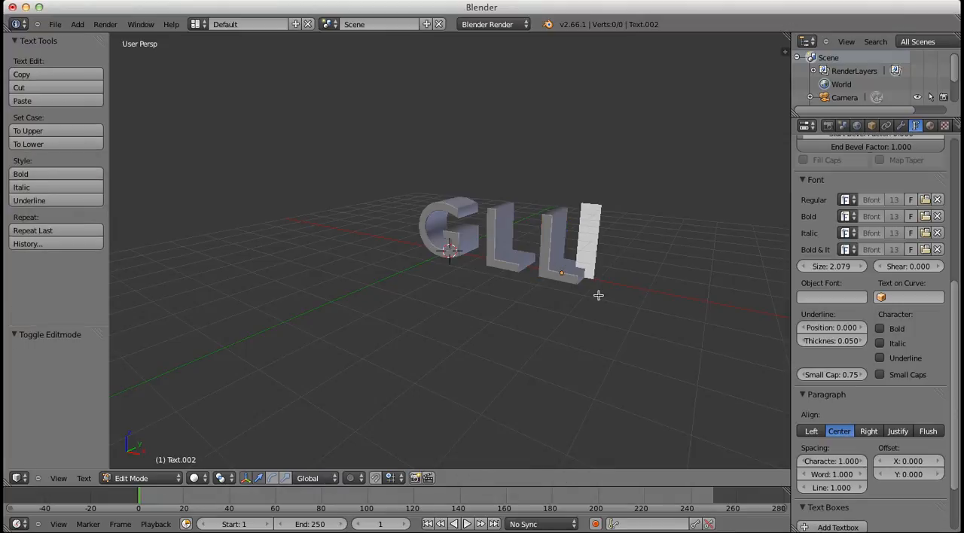
key("BackSpace")
type("O")
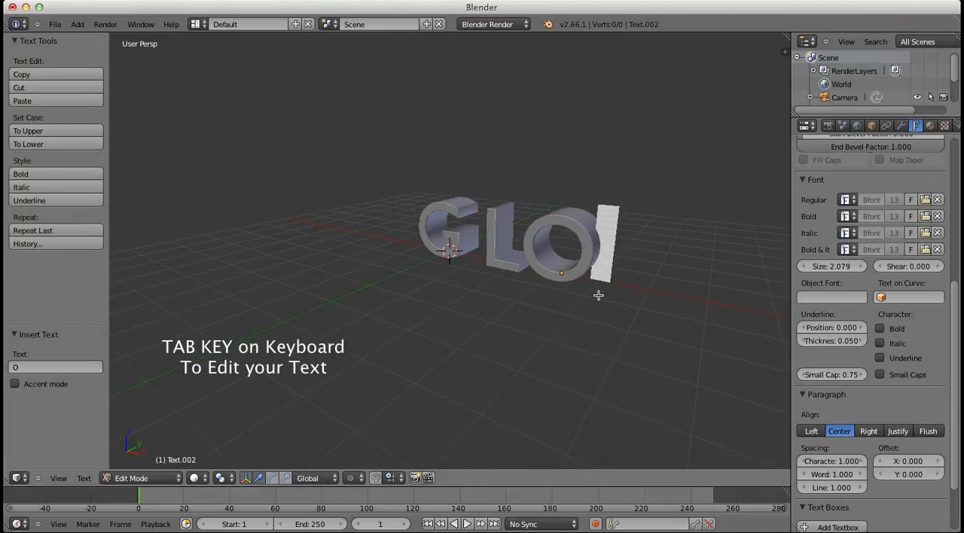
key("Tab")
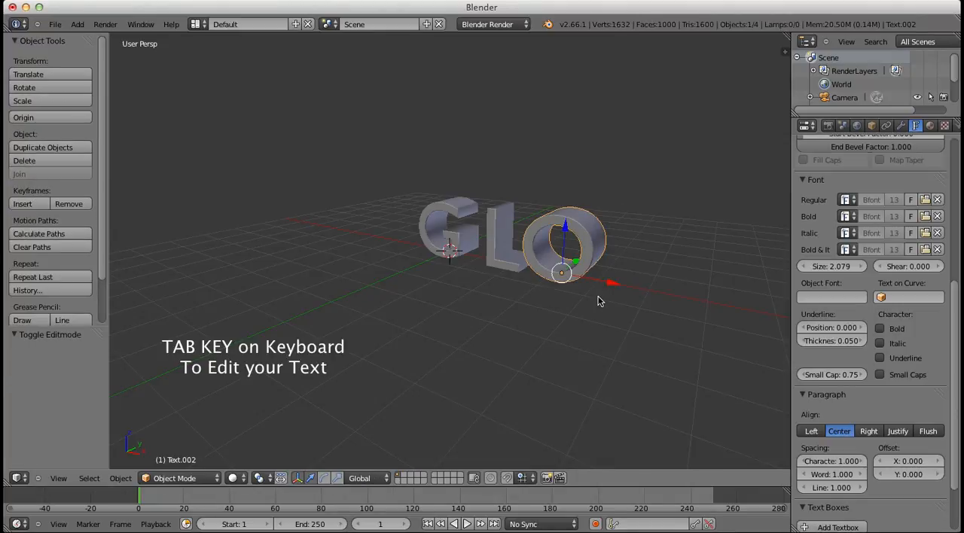
Duplicate the letter O and offset the copy about 1.77 units along the X axis
key("shift+s")
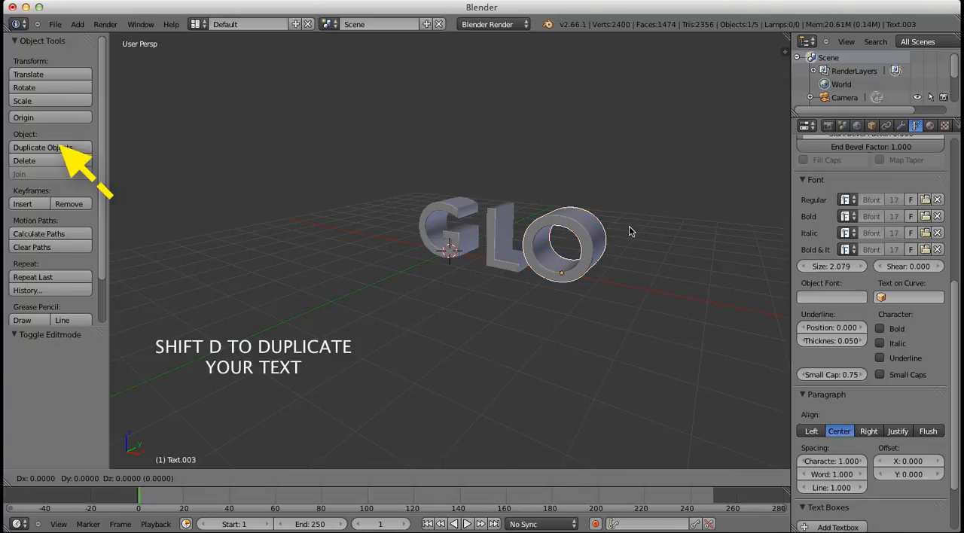
key("shift+d")
key("x")
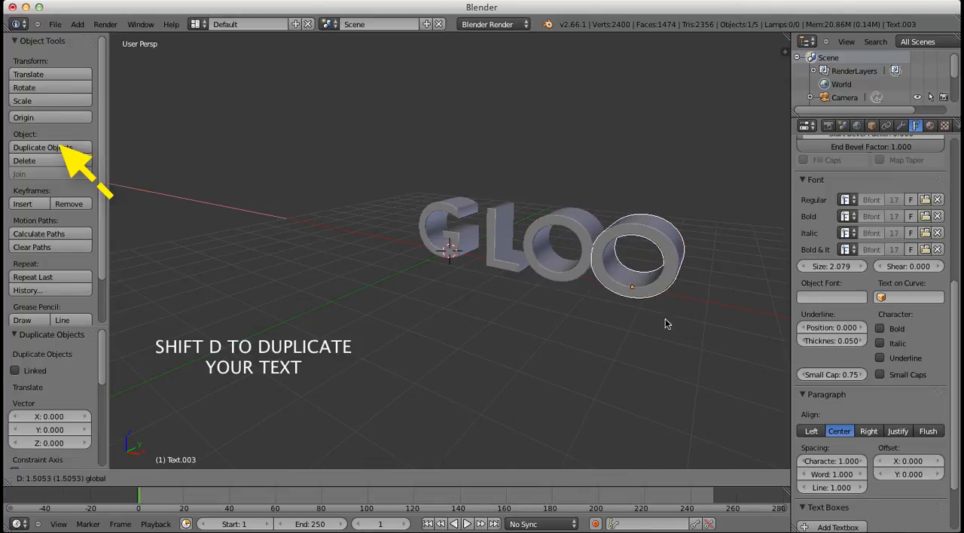
left_click(677, 334)
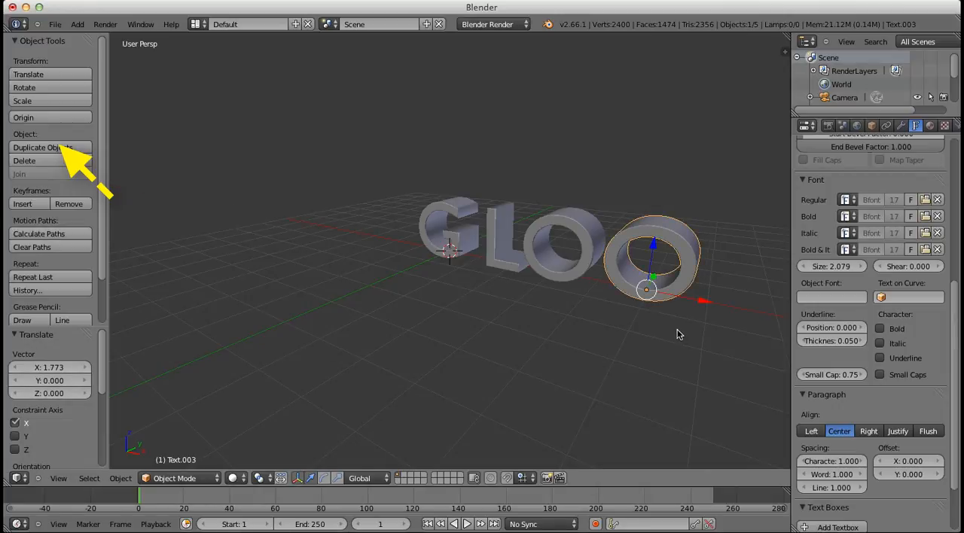
Change the fourth letter's text from O to S and return to Object Mode
key("Tab")
key("BackSpace")
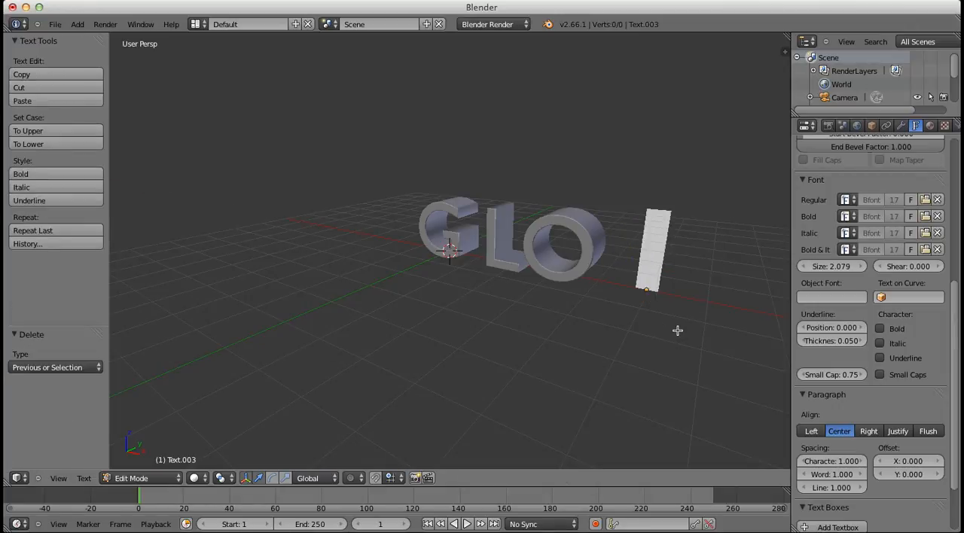
type("S")
key("Tab")
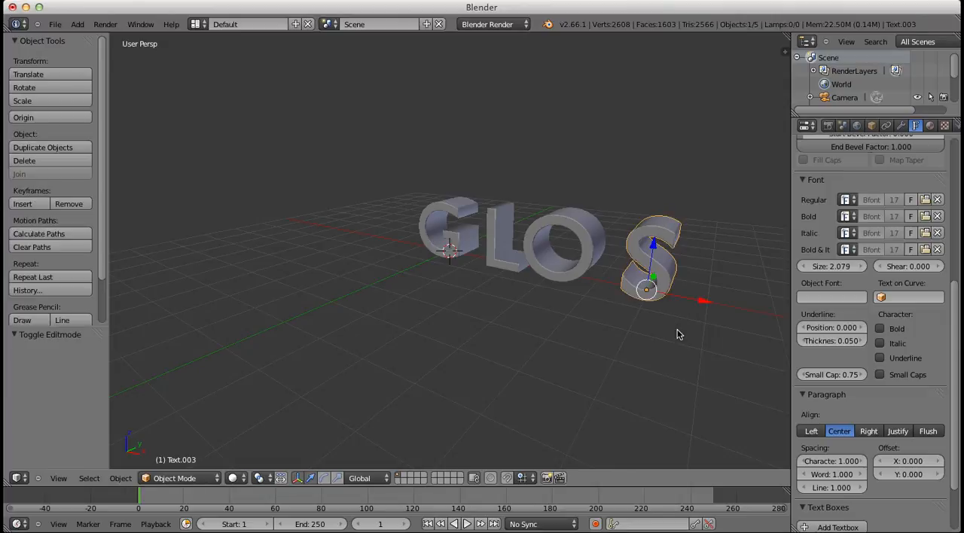
Duplicate the letter S and offset the copy about 1.23 units along the X axis
middle_click_drag(682, 306, 570, 287, "shift")
key("shift+d")
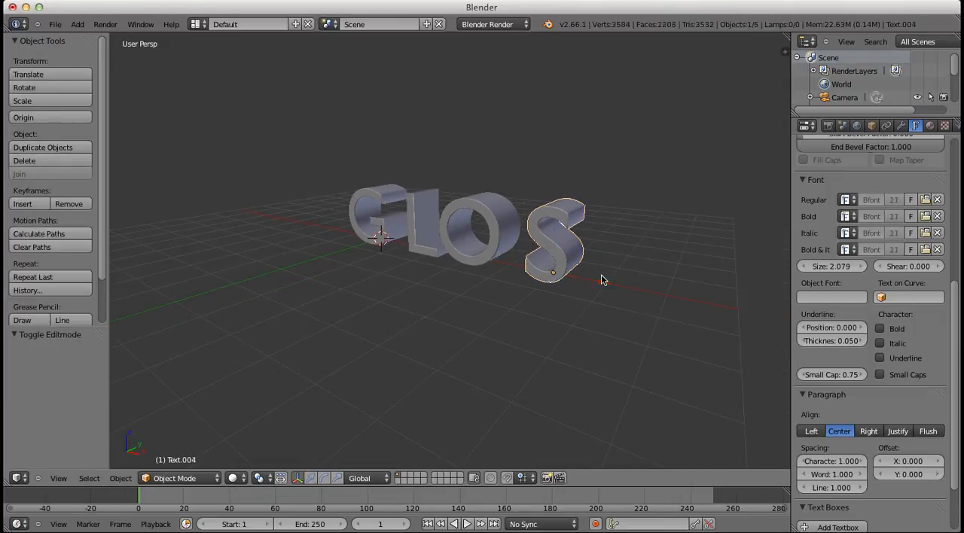
key("x")
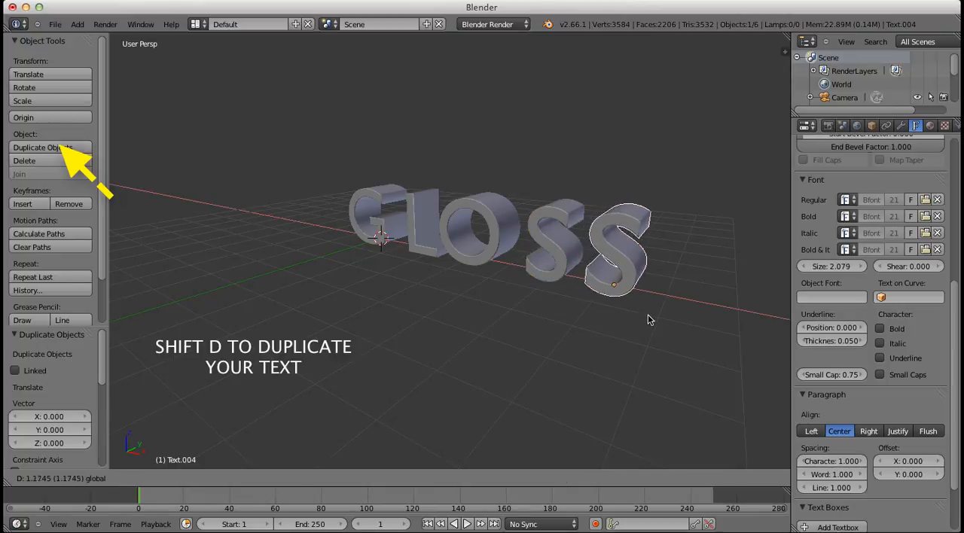
left_click(650, 316)
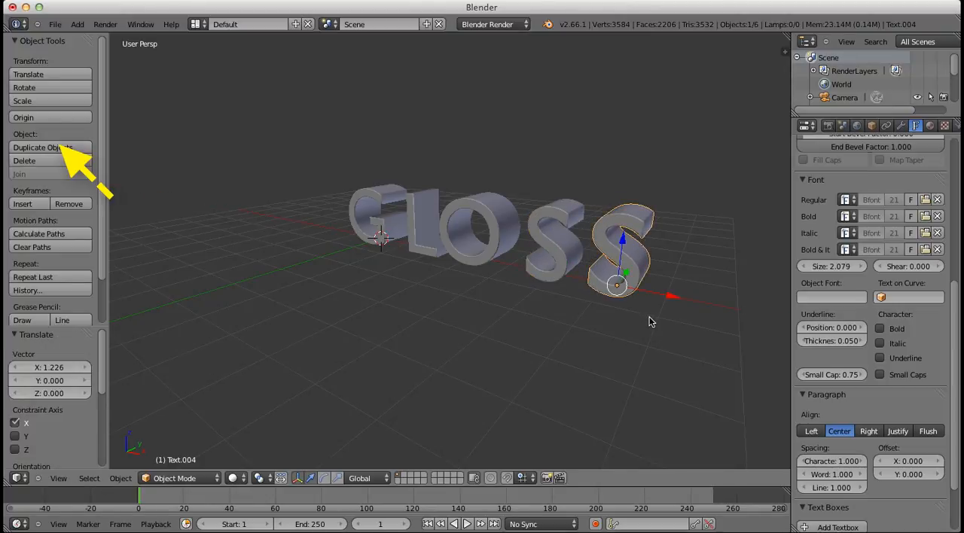
Duplicate the second S and move the copy about 1.31 units along the X axis as the sixth letter
key("shift+d")
left_click(650, 318)
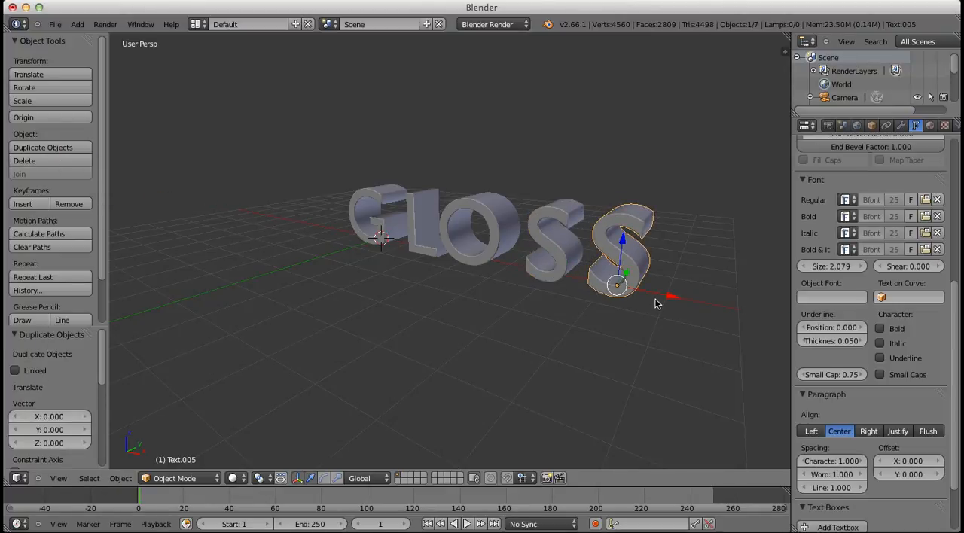
key("g")
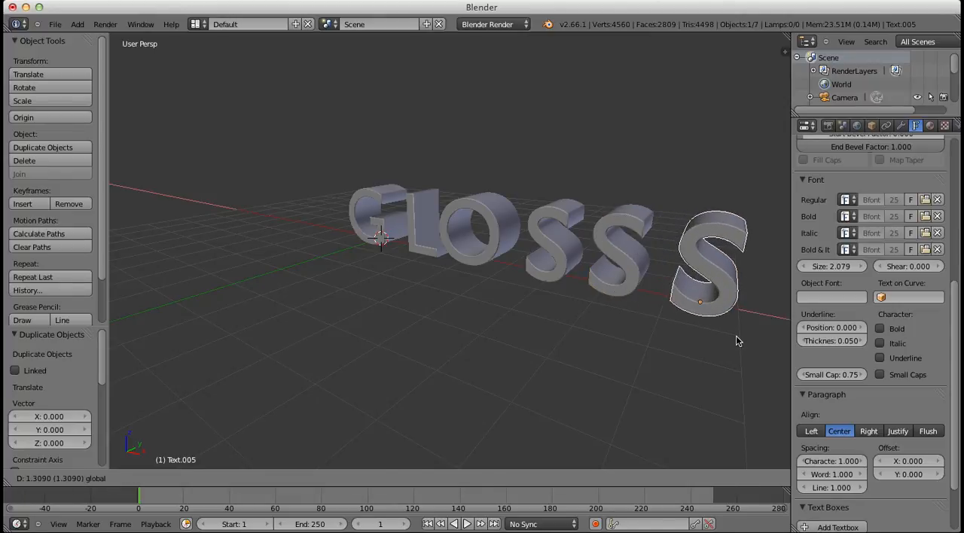
left_click(737, 341)
Change the sixth letter's text from S to Y and return to Object Mode
key("Tab")
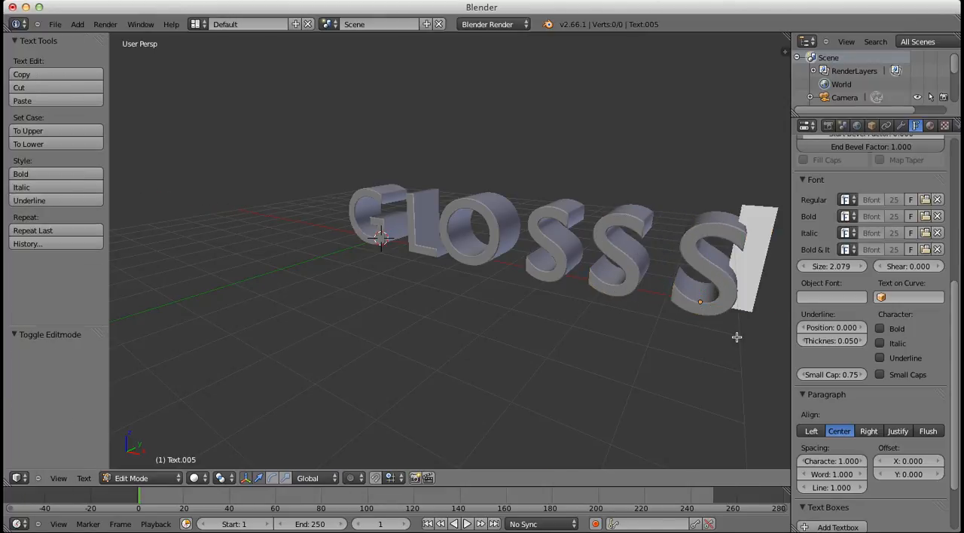
key("BackSpace")
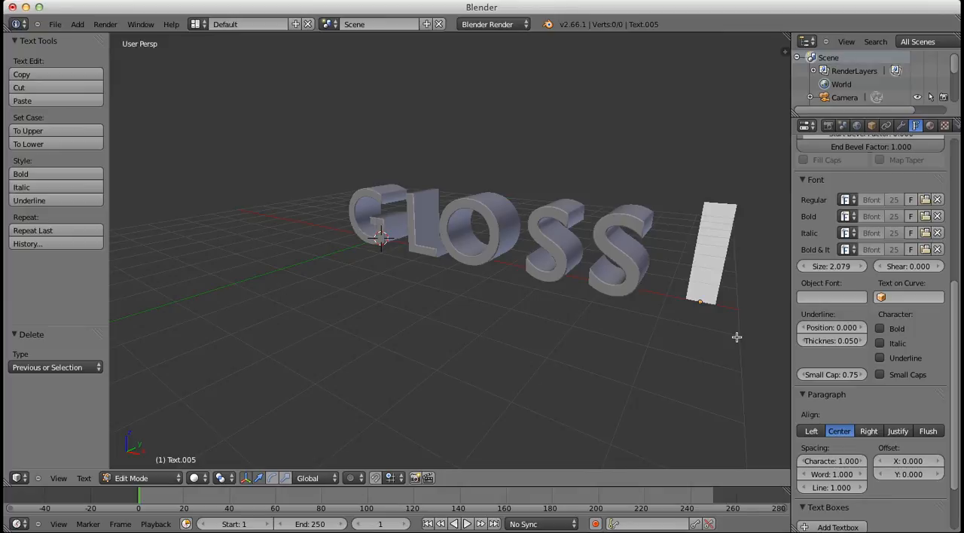
type("Y")
key("Tab")
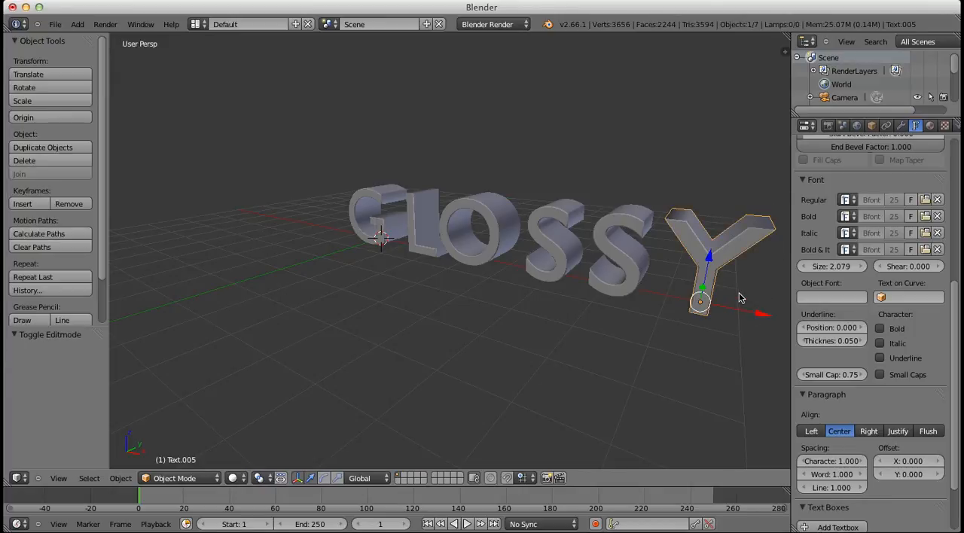
Add a mesh plane at the origin and scale it up by about 6.1 and again by about 5.63 as a floor
scroll(510, 301, "down", 3)
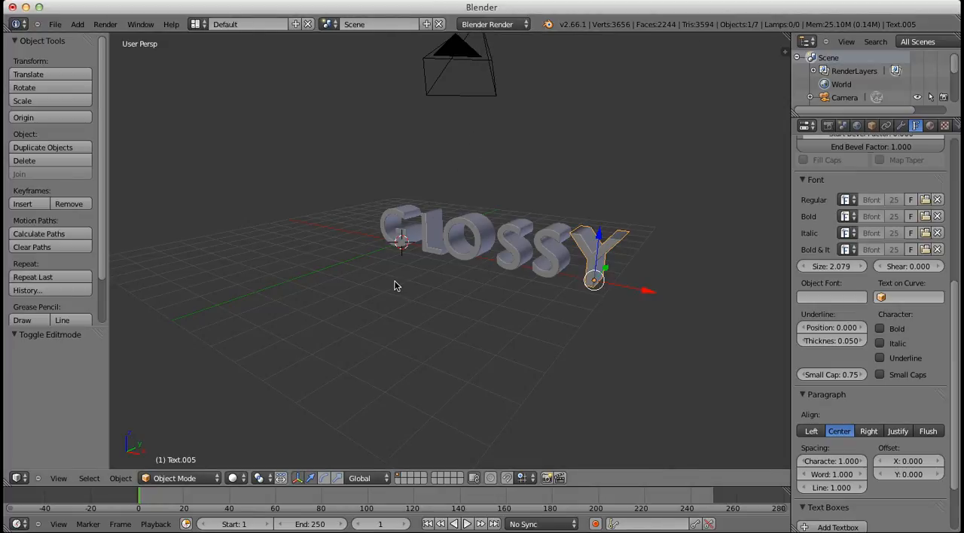
key("shift+a")
mouse_move(395, 233)
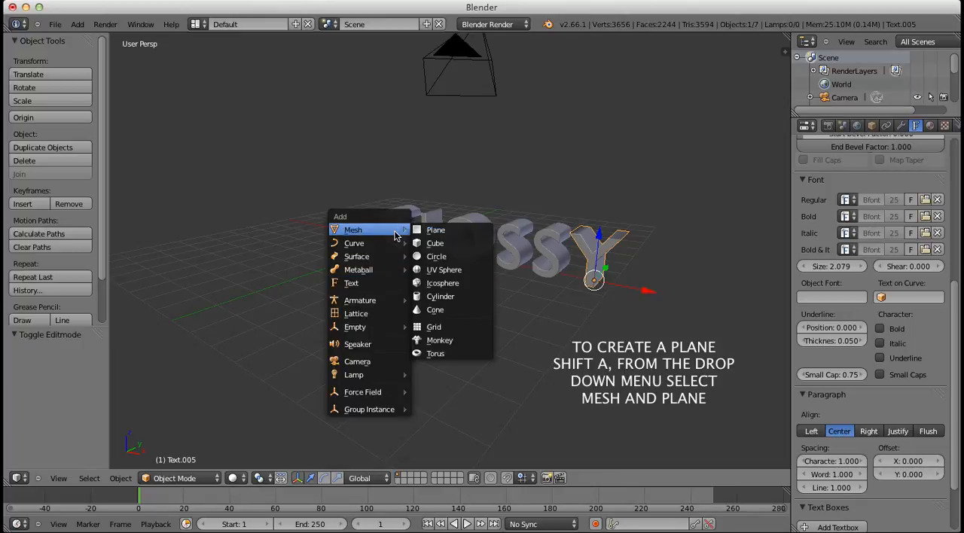
left_click(433, 231)
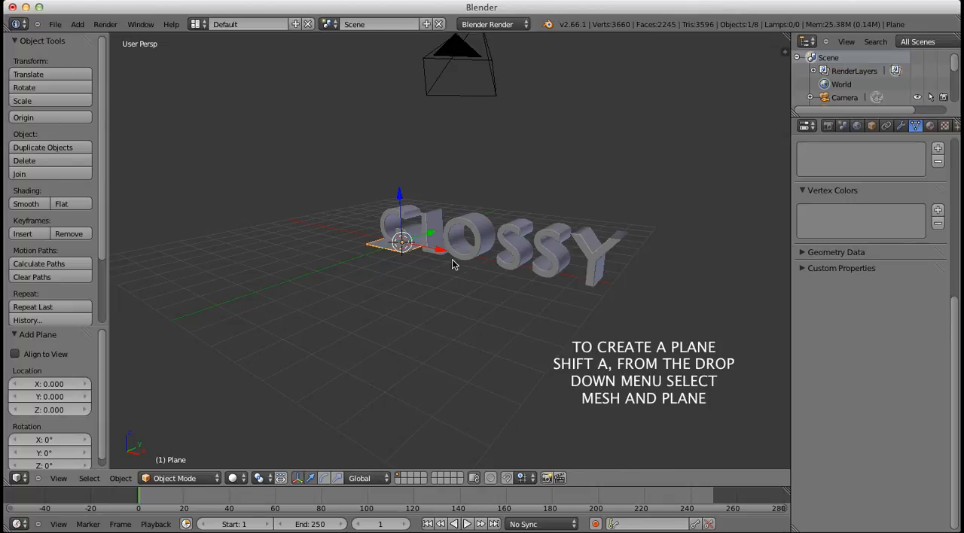
key("s")
left_click(671, 439)
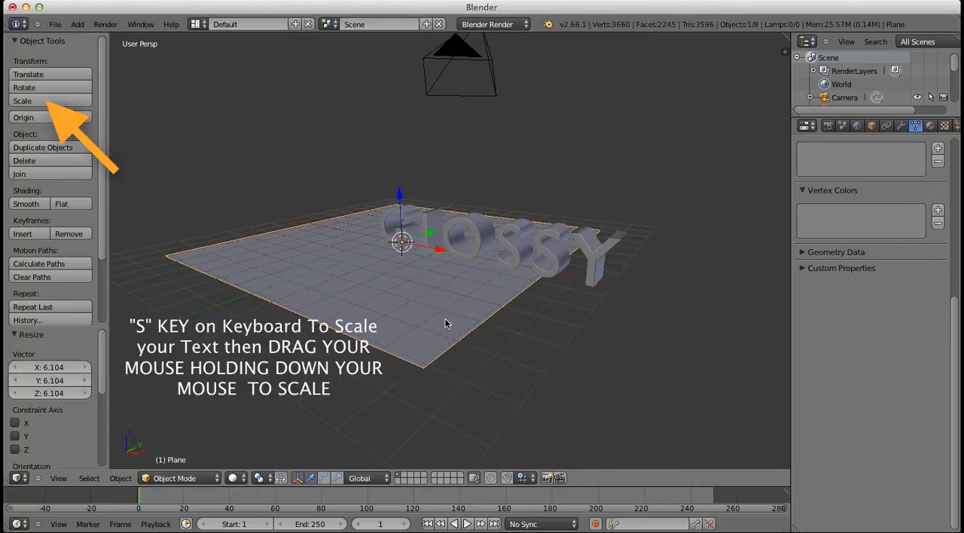
key("s")
left_click(518, 339)
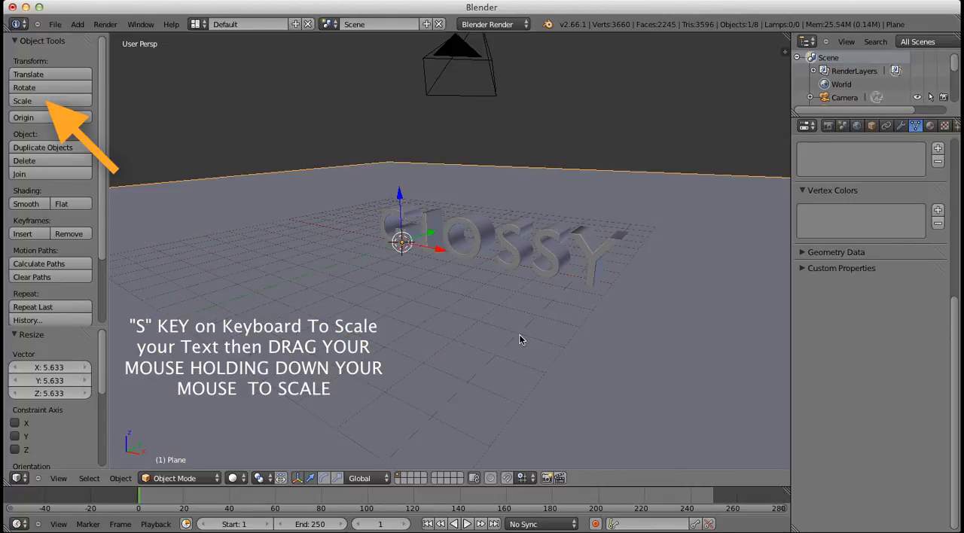
Switch the render engine to Cycles Render
scroll(504, 280, "down", 5)
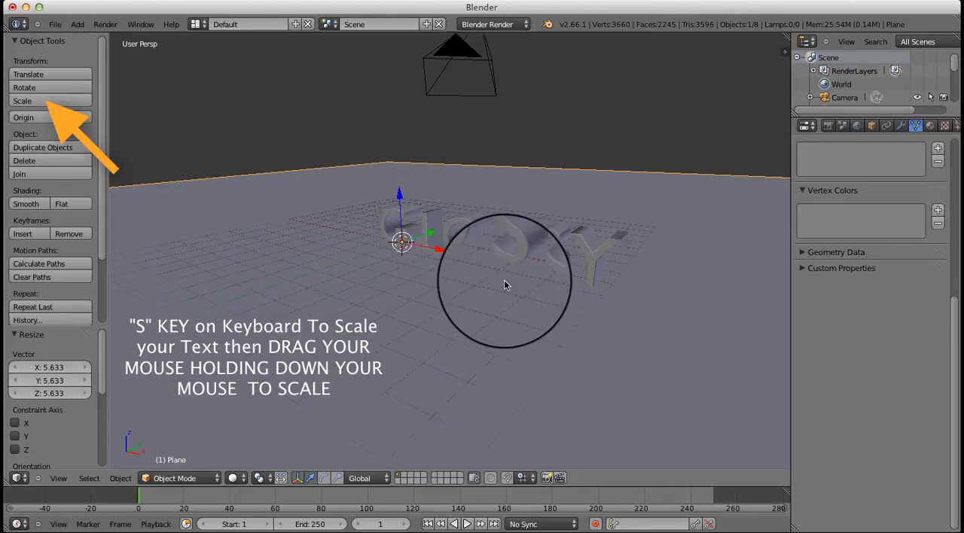
left_click(486, 27)
left_click(486, 71)
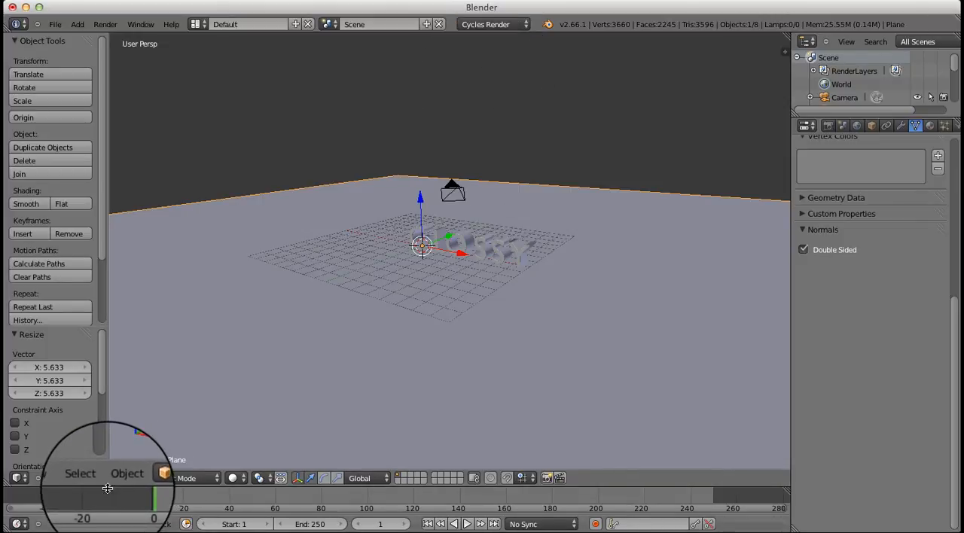
Enlarge the timeline area to about the lower half of the window and split the 3D view into two side-by-side views
left_click_drag(109, 487, 178, 302)
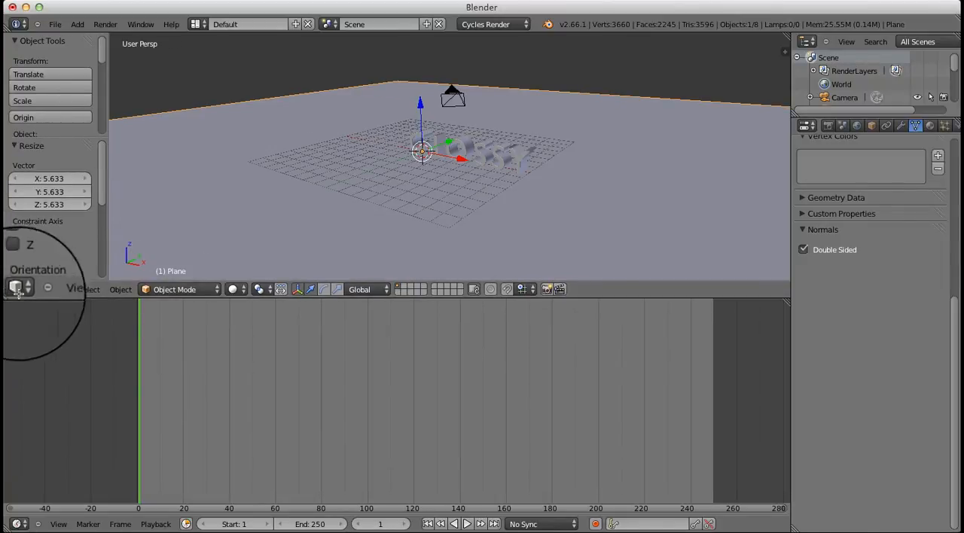
left_click_drag(16, 291, 402, 365)
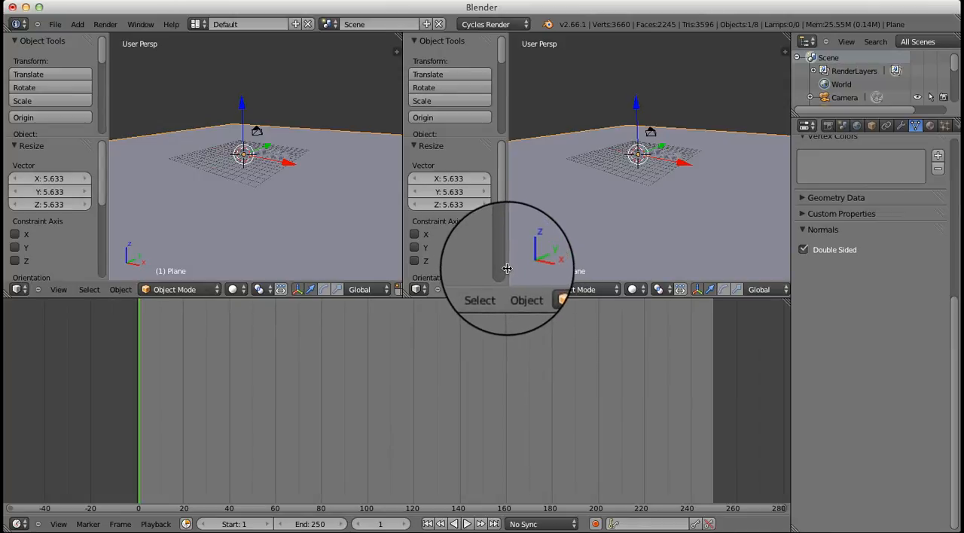
left_click_drag(506, 268, 444, 295)
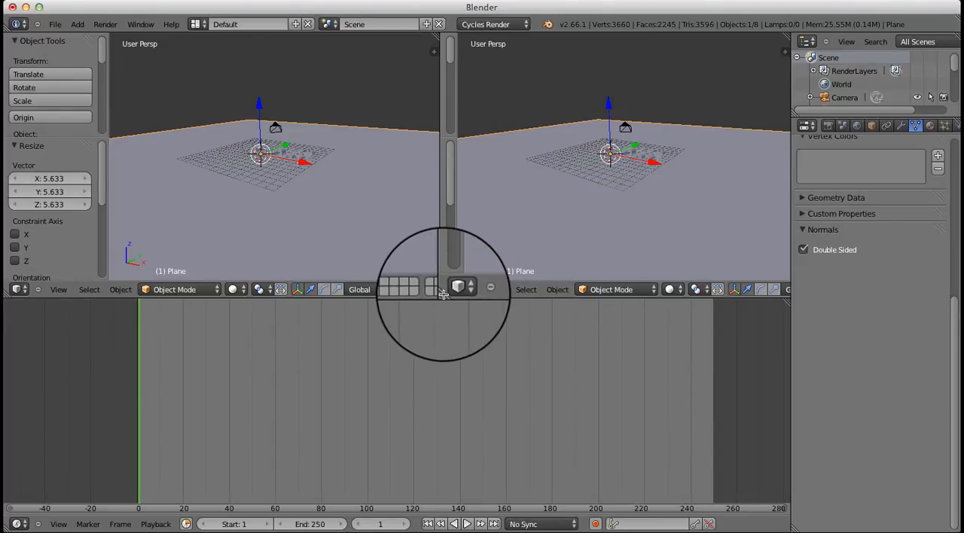
Turn the second 3D view into a Node Editor and extend its node canvas across the whole area
left_click(455, 289)
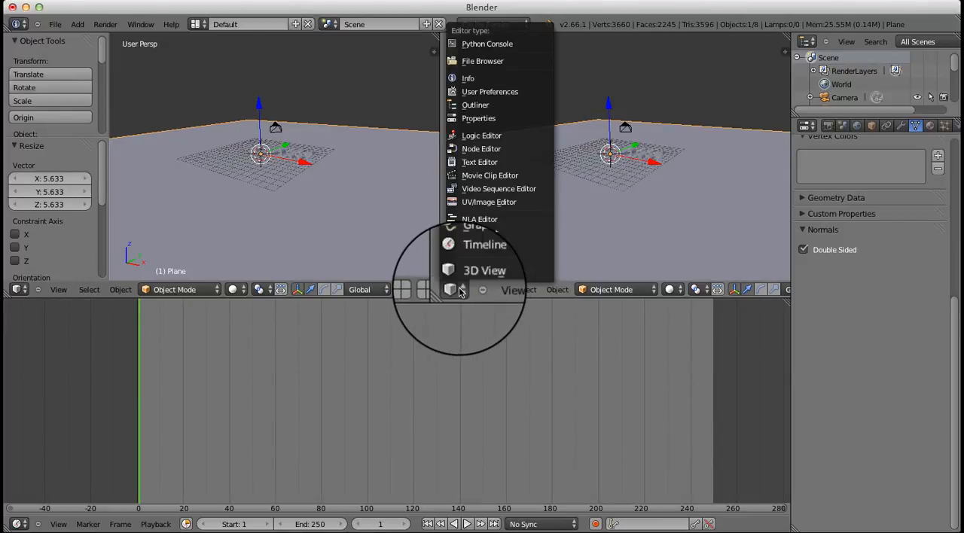
left_click(471, 147)
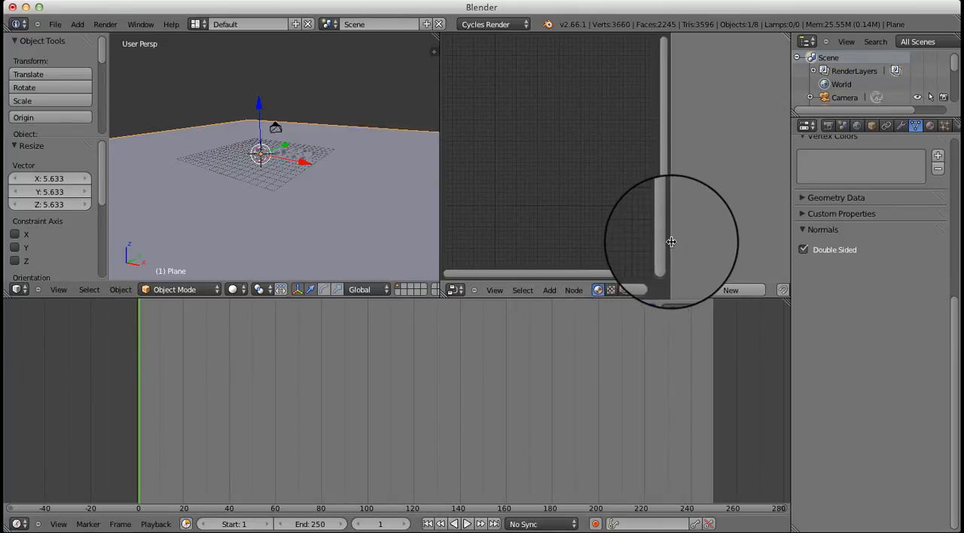
left_click_drag(670, 242, 784, 290)
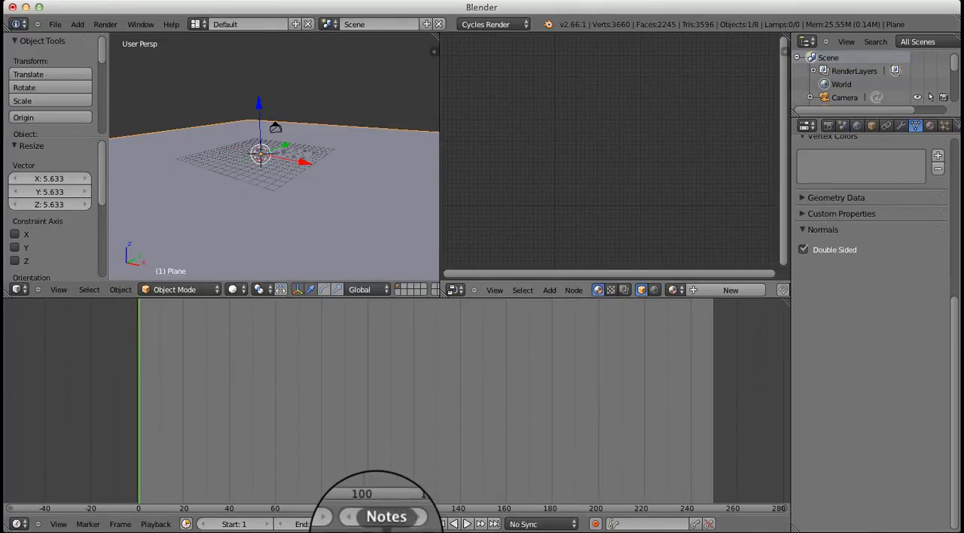
Turn the timeline area into a 3D view with Rendered viewport shading, framing the letters
left_click(22, 524)
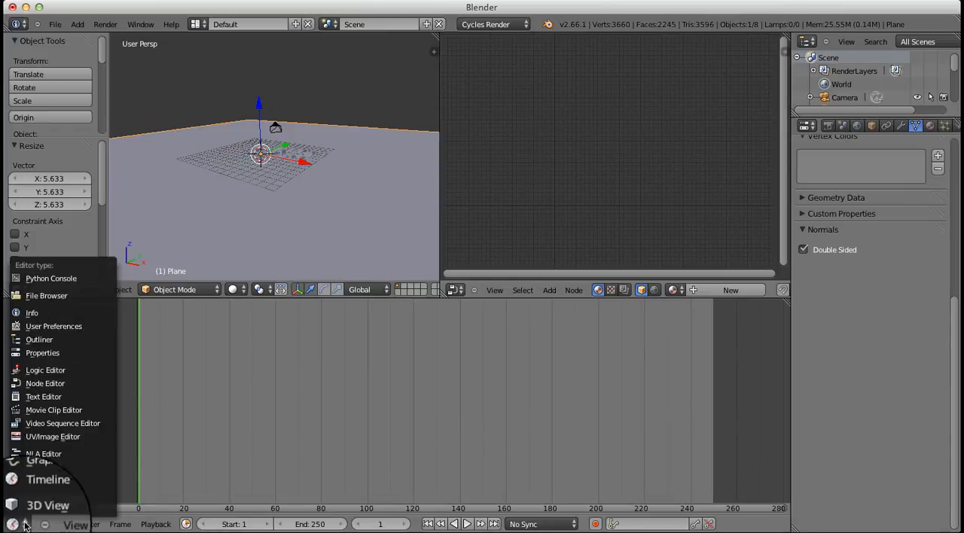
left_click(32, 507)
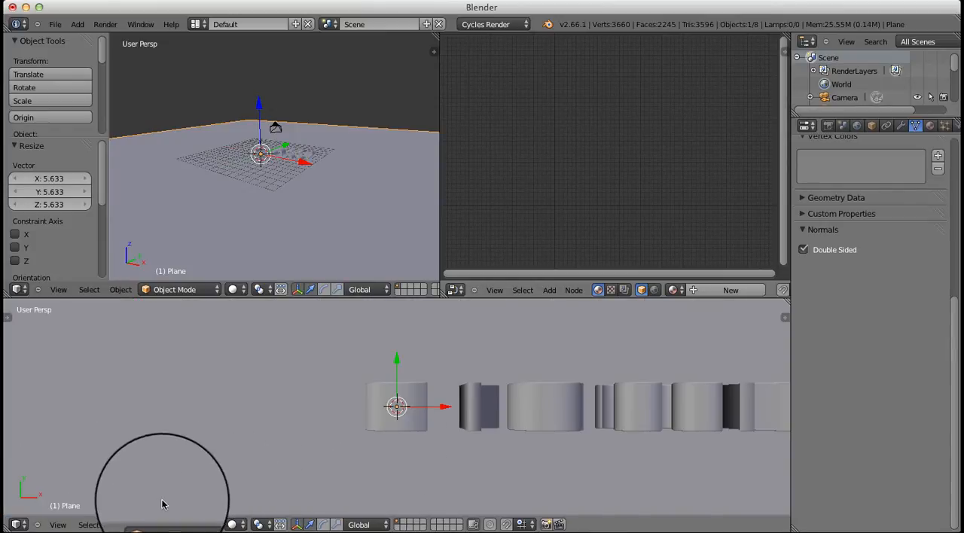
left_click(238, 524)
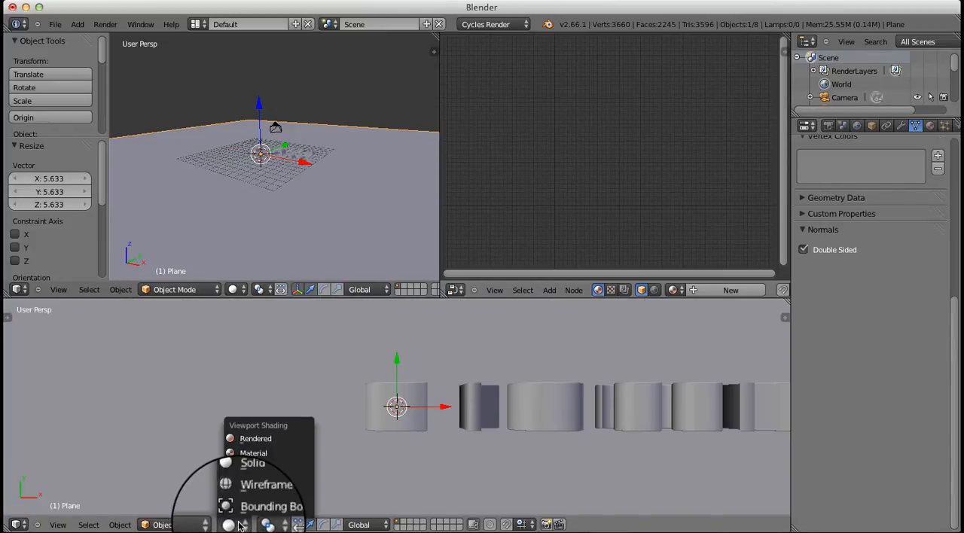
left_click(255, 438)
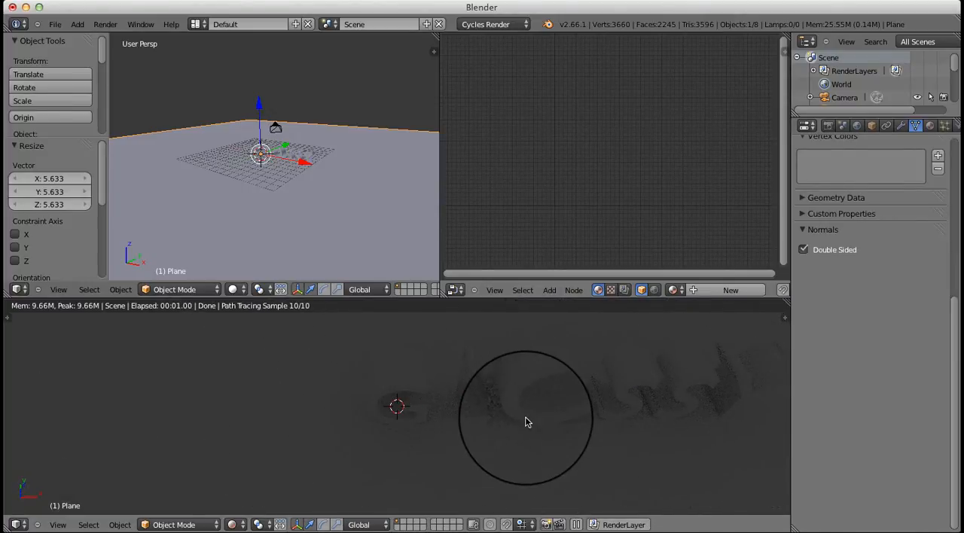
middle_click_drag(527, 420, 382, 424, "shift")
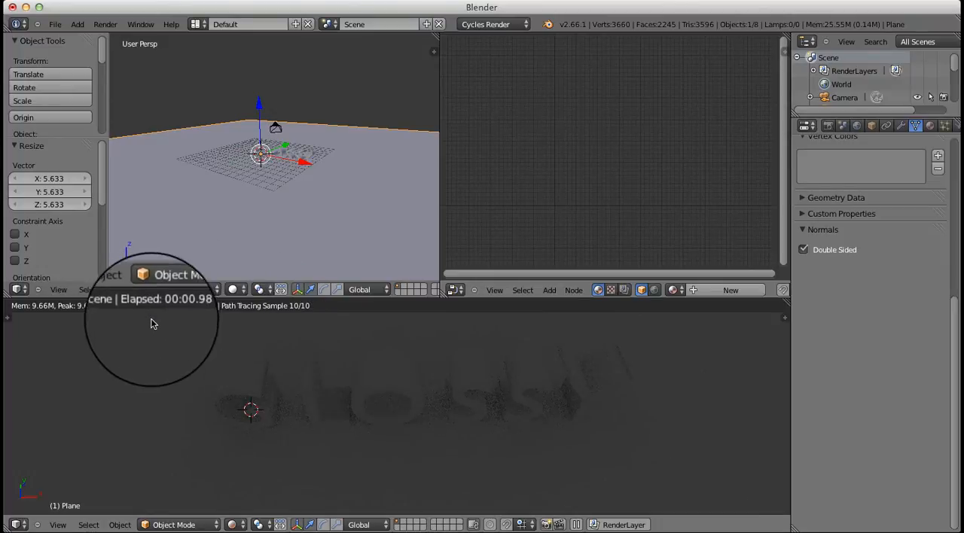
Add a second mesh plane at the origin and scale it along X by about 6.17
scroll(292, 199, "up", 5)
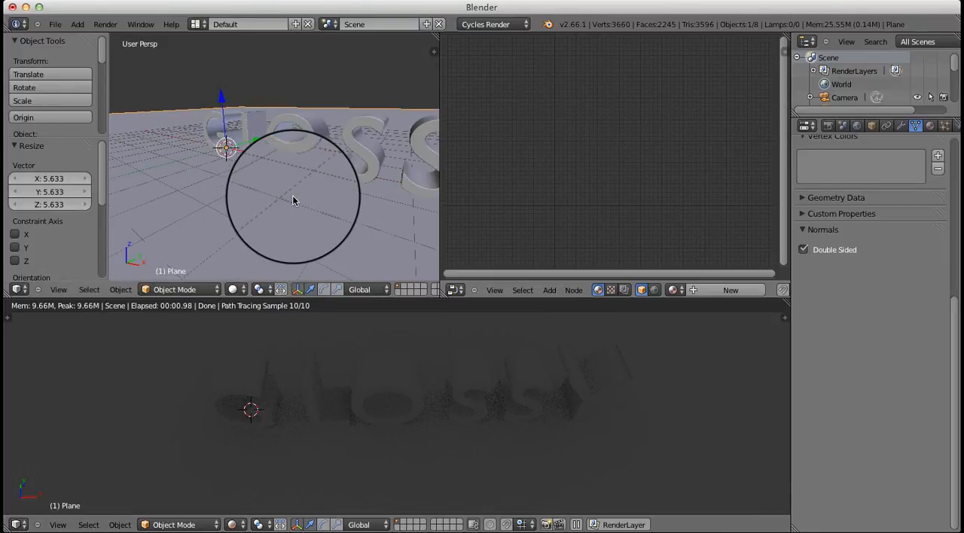
scroll(282, 154, "down", 4)
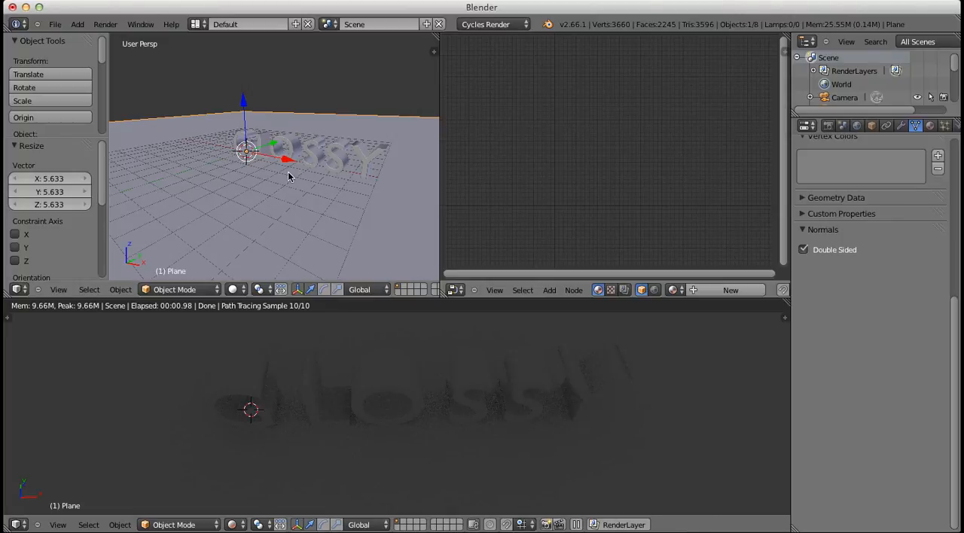
key("shift+a")
mouse_move(288, 175)
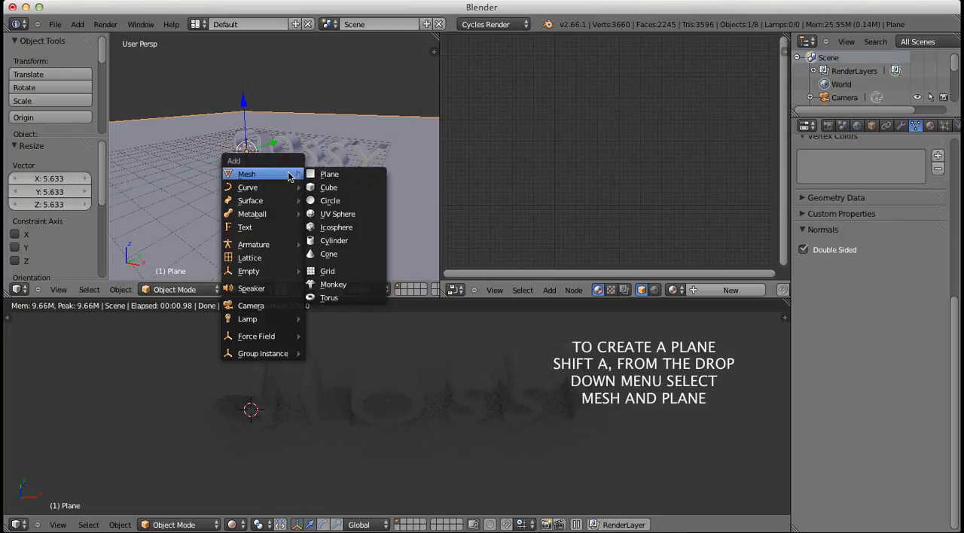
left_click(332, 175)
middle_click_drag(329, 176, 393, 280)
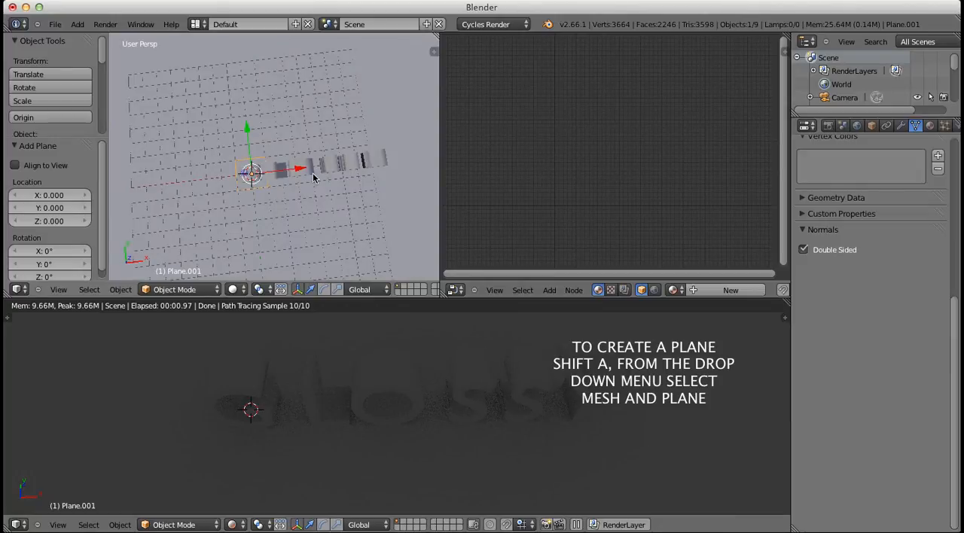
key("s")
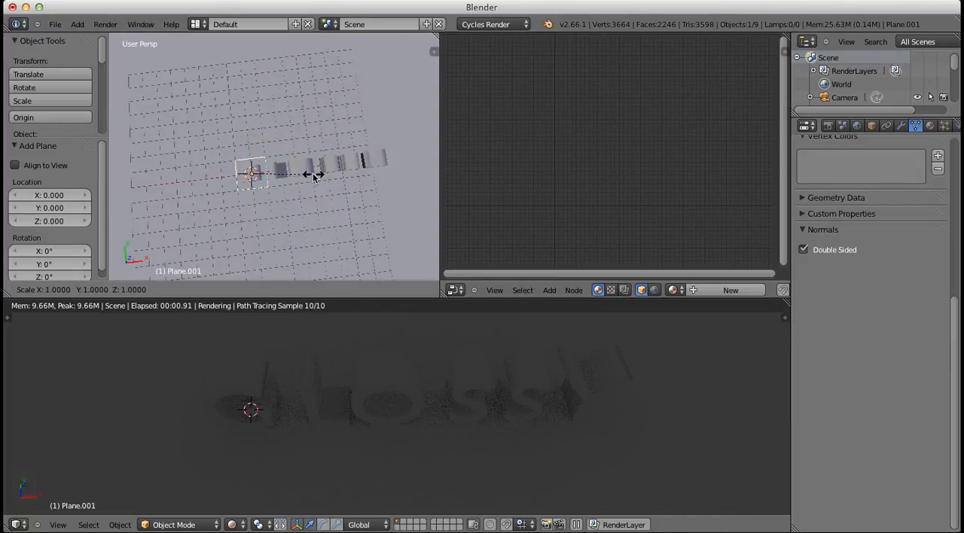
key("x")
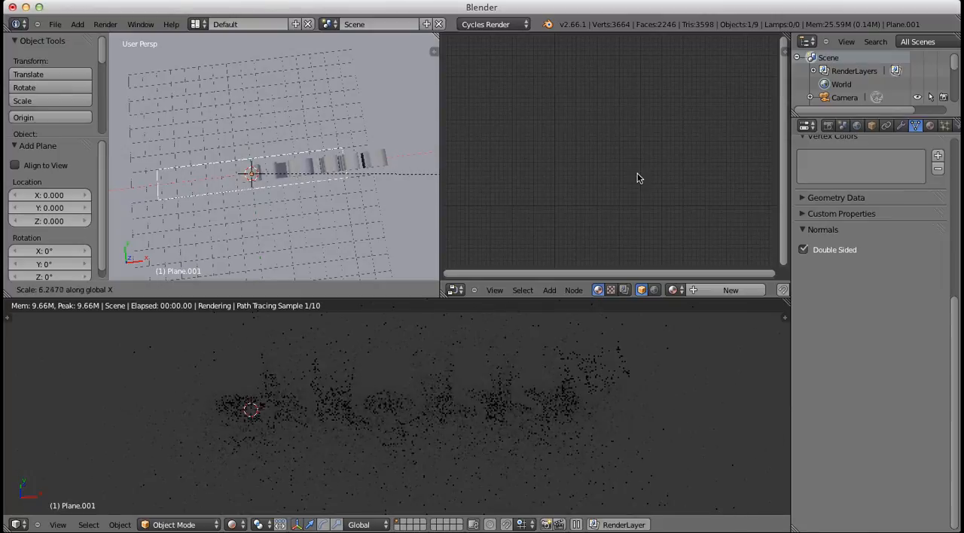
left_click(631, 172)
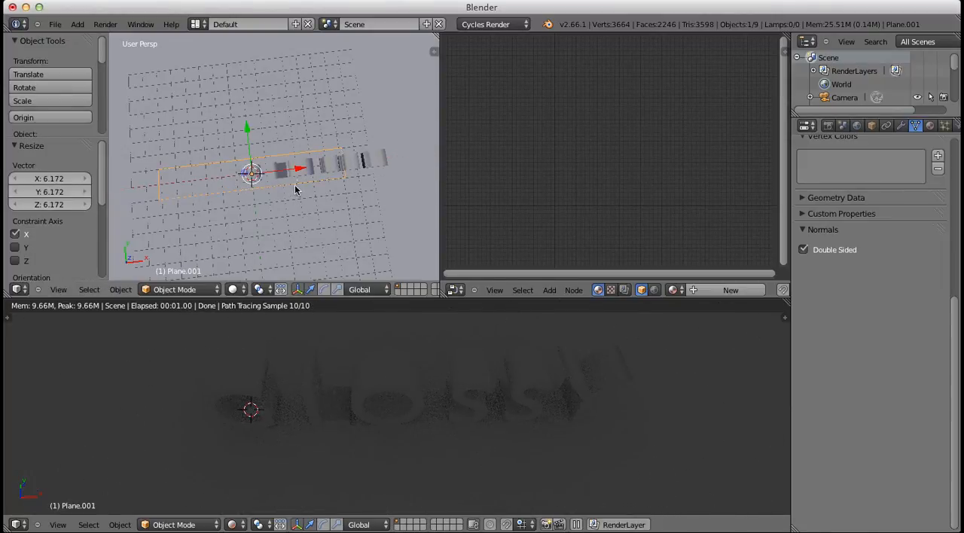
Move the stretched plane about 4.1 along X so it spans the whole row of letters
key("g")
key("x")
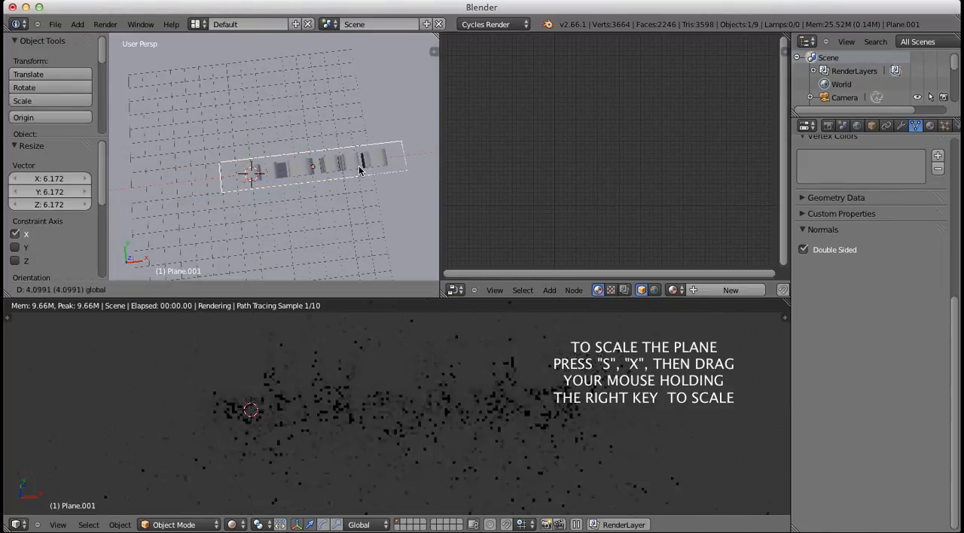
left_click(338, 178)
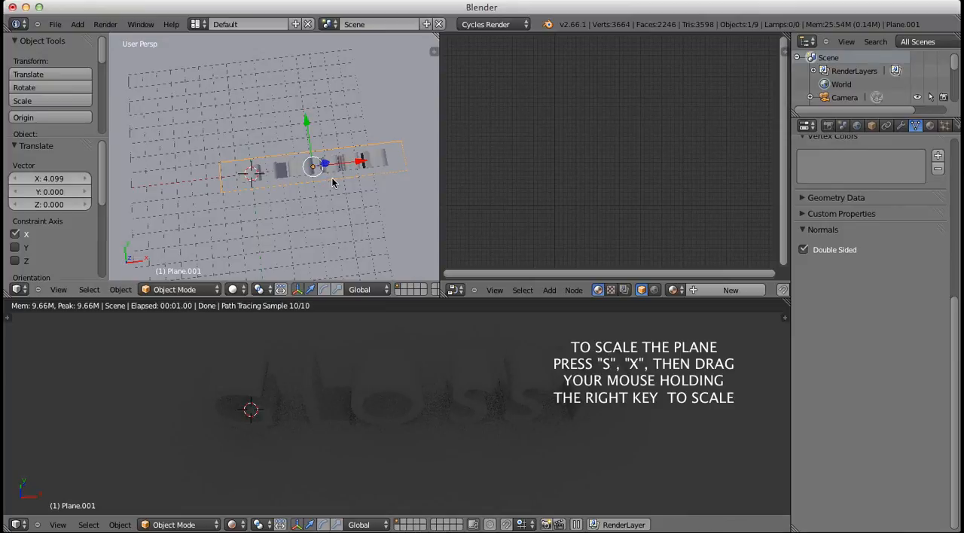
In a wireframe top view, nudge the stretched plane by about -0.11 along X and -0.07 along Y to centre it on the letters
key("z")
scroll(333, 182, "up", 2)
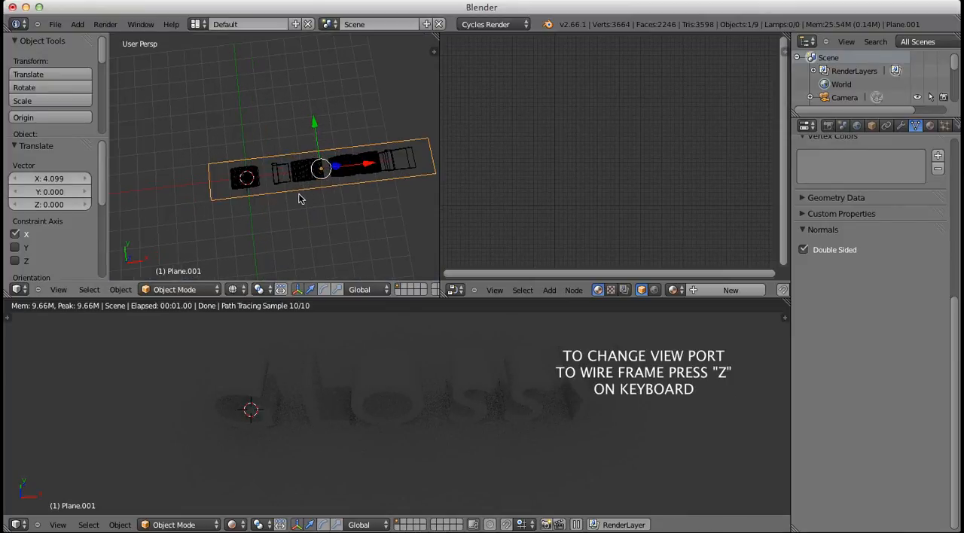
middle_click_drag(247, 215, 226, 231)
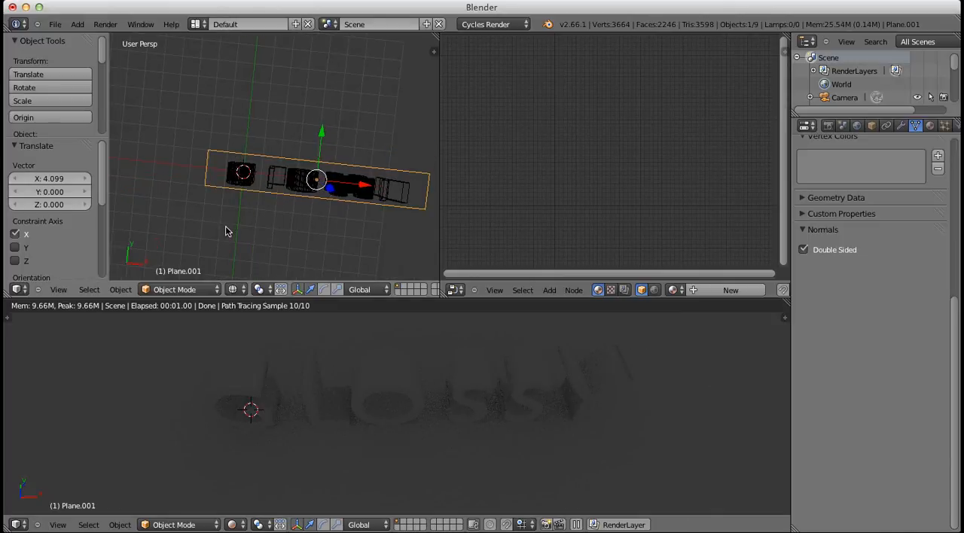
key("KP_7")
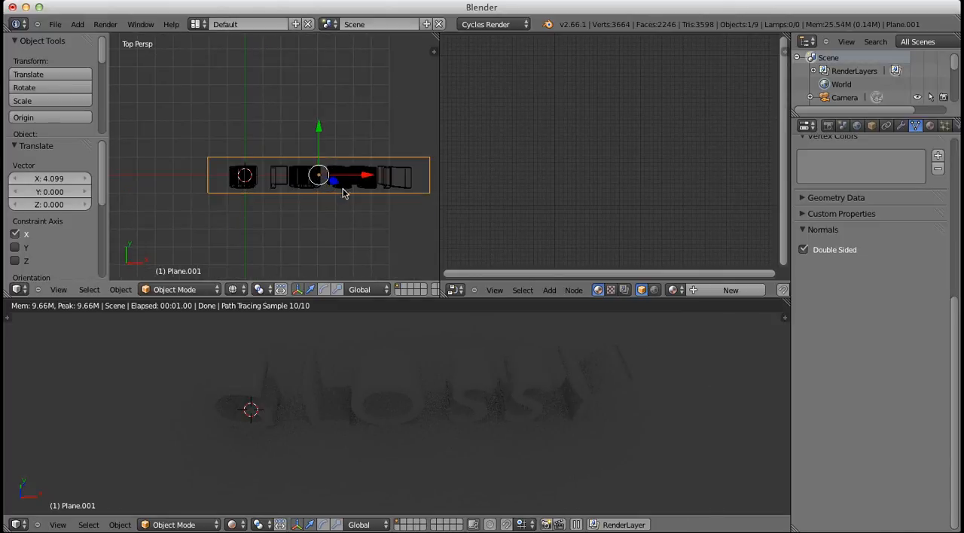
left_click_drag(357, 177, 353, 181)
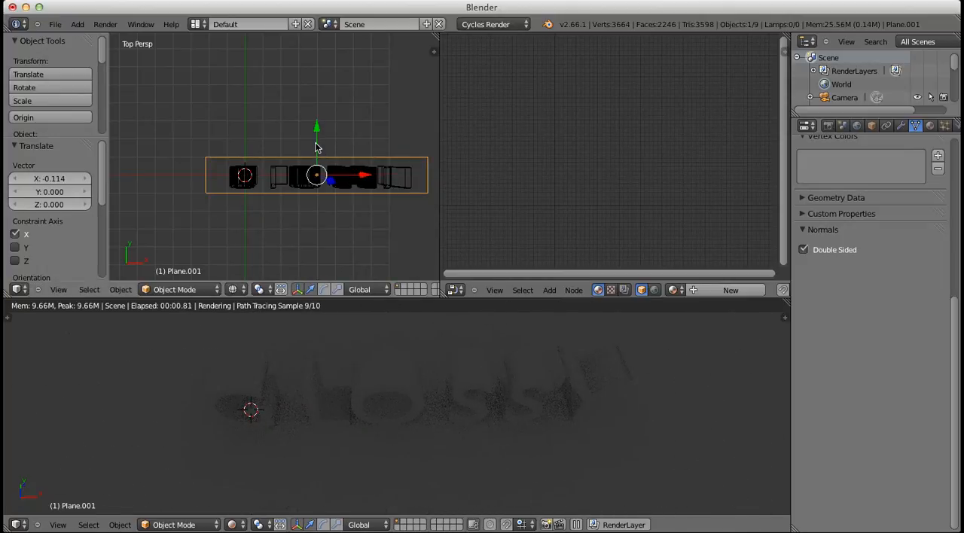
left_click_drag(315, 146, 319, 154)
Raise the stretched plane above the letters by about 3.72 along Z and, in orthographic view, by about 2.58 more
middle_click_drag(318, 198, 307, 113)
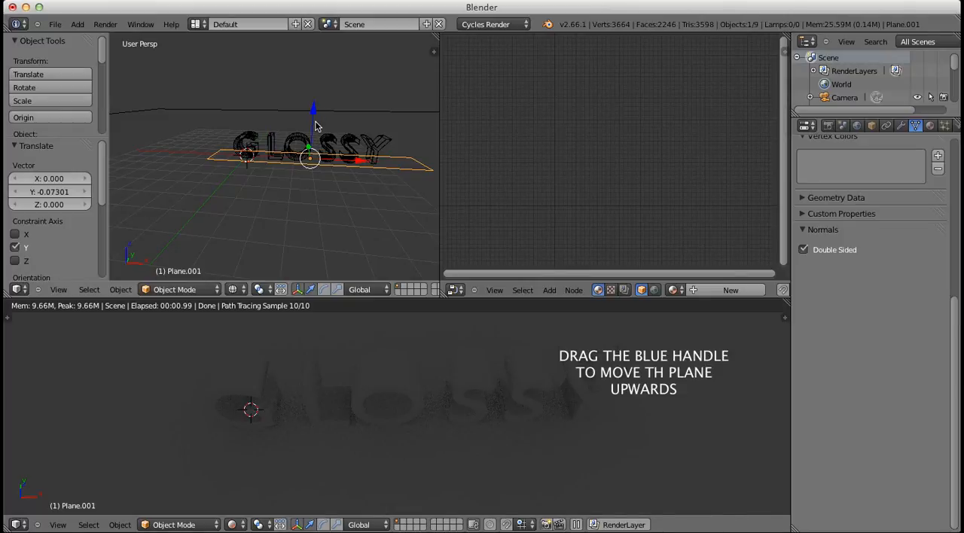
left_click_drag(310, 129, 305, 67)
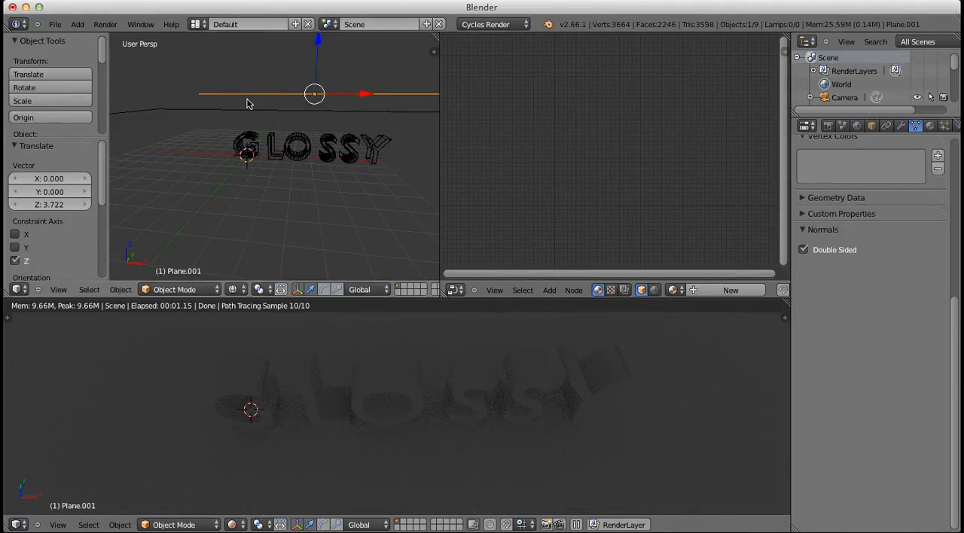
middle_click_drag(248, 98, 252, 140)
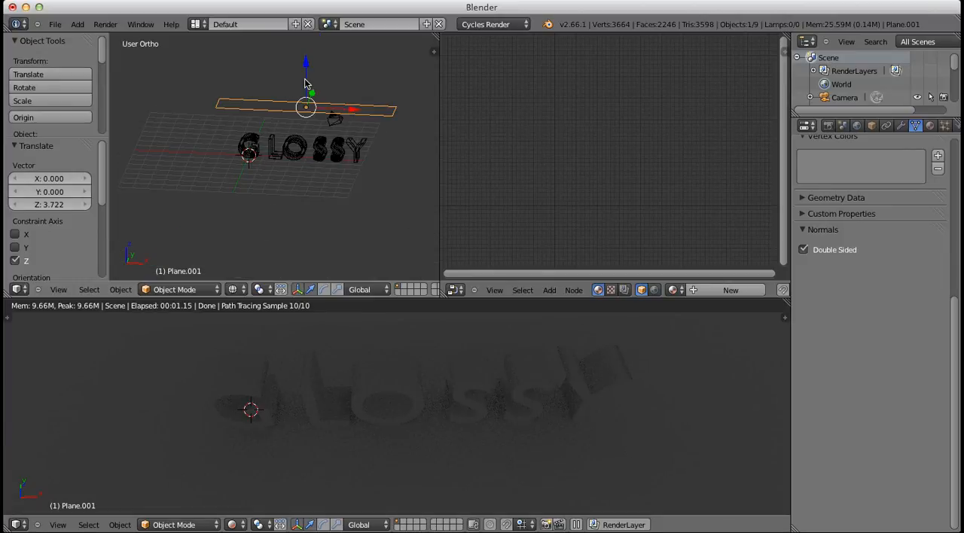
left_click_drag(304, 83, 305, 49)
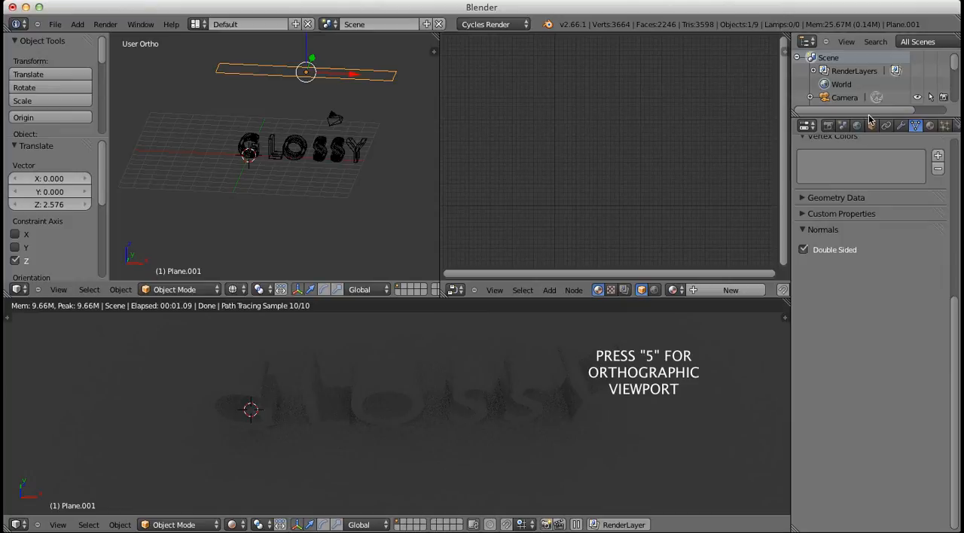
Rename the raised plane LIGHT SOURCE and give it a new material
left_click_drag(869, 117, 869, 172)
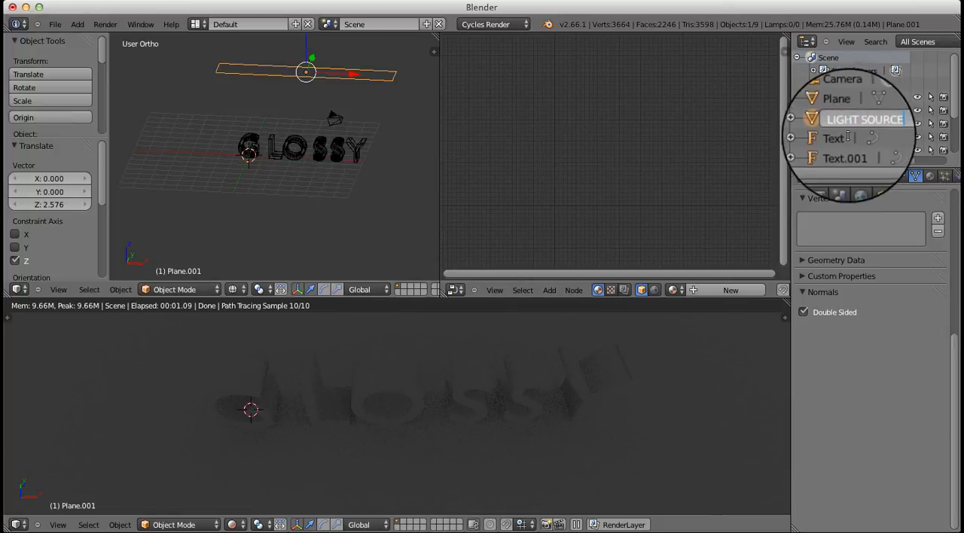
key("Return")
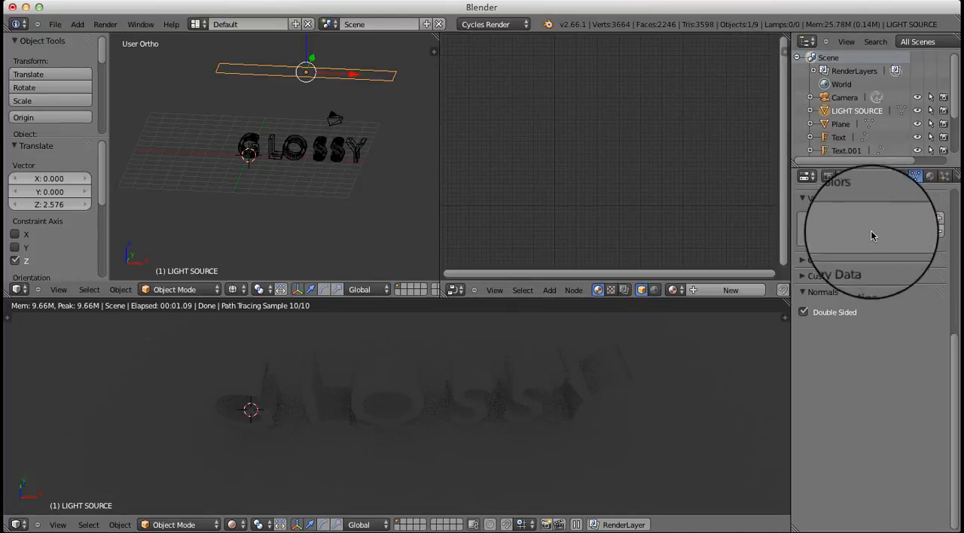
left_click(929, 175)
left_click(877, 265)
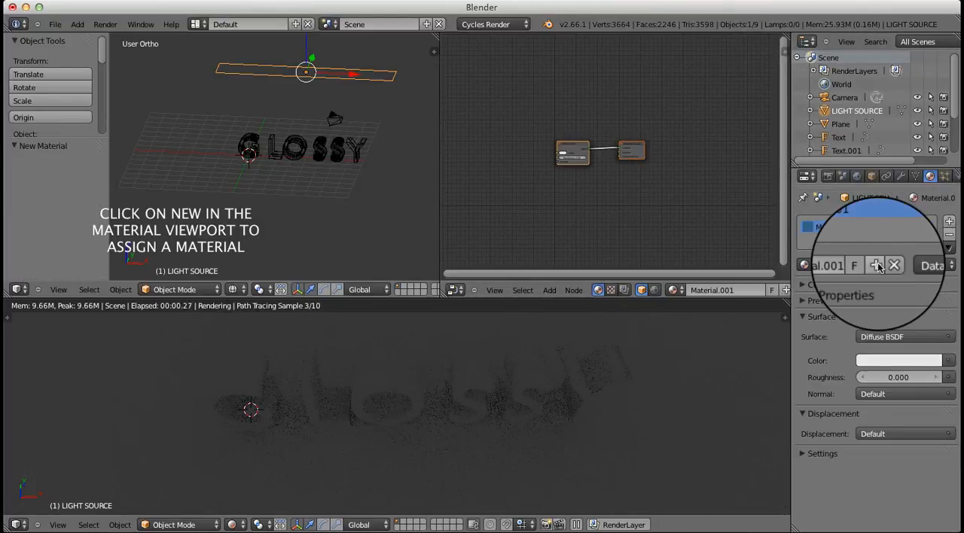
Change the light source material's surface to Emission with a strength of 5
left_click(895, 339)
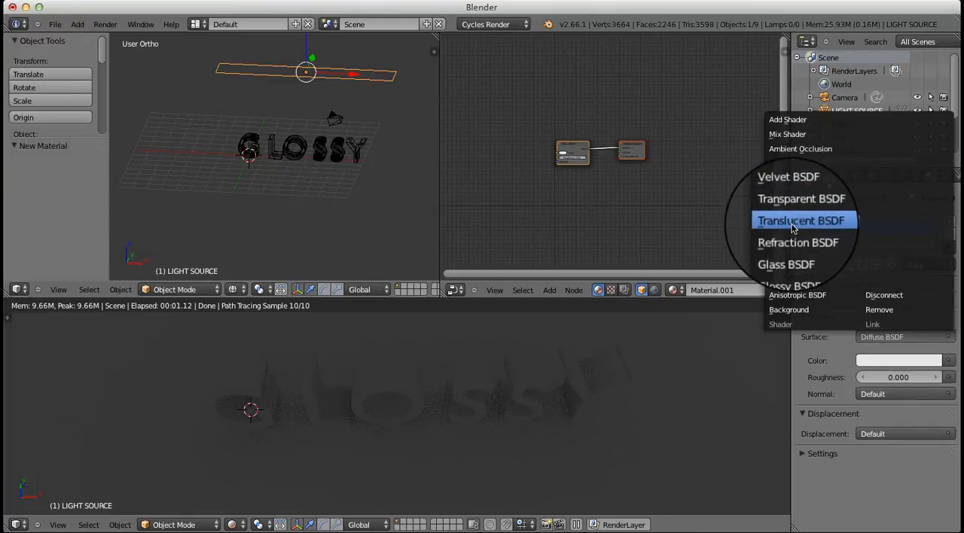
left_click(790, 178)
left_click(905, 380)
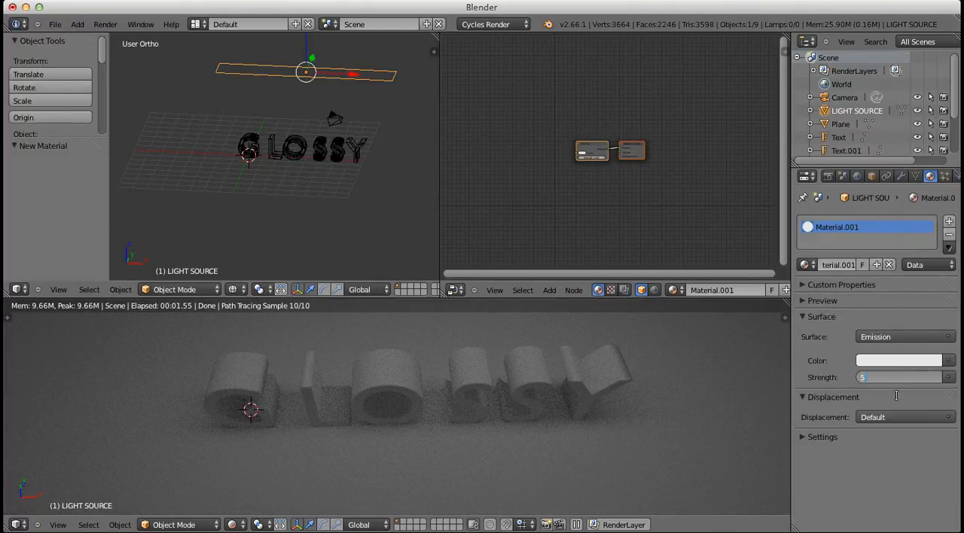
key("Return")
Select the letter G and give it a new material named CHROME GLOSSY
scroll(463, 406, "down", 3)
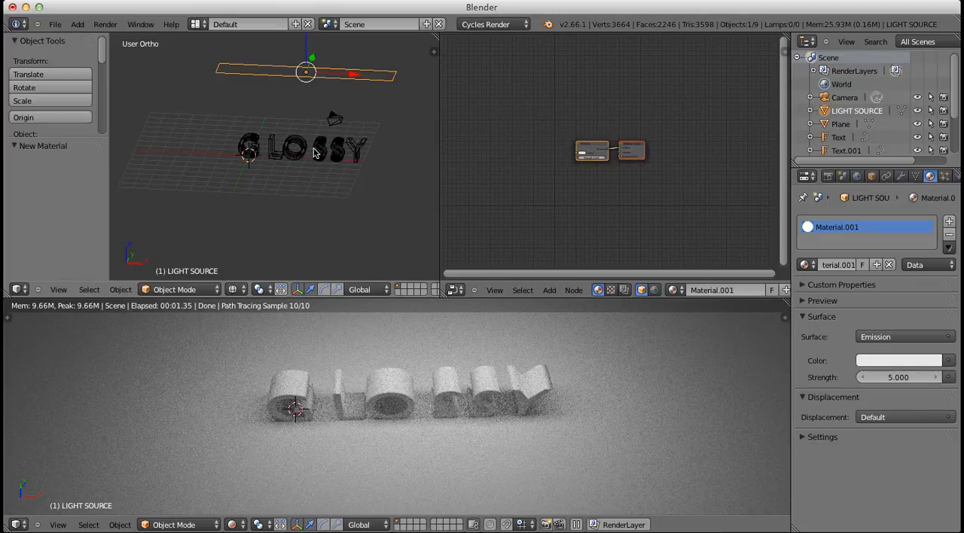
middle_click_drag(313, 146, 267, 152)
scroll(267, 152, "up", 5)
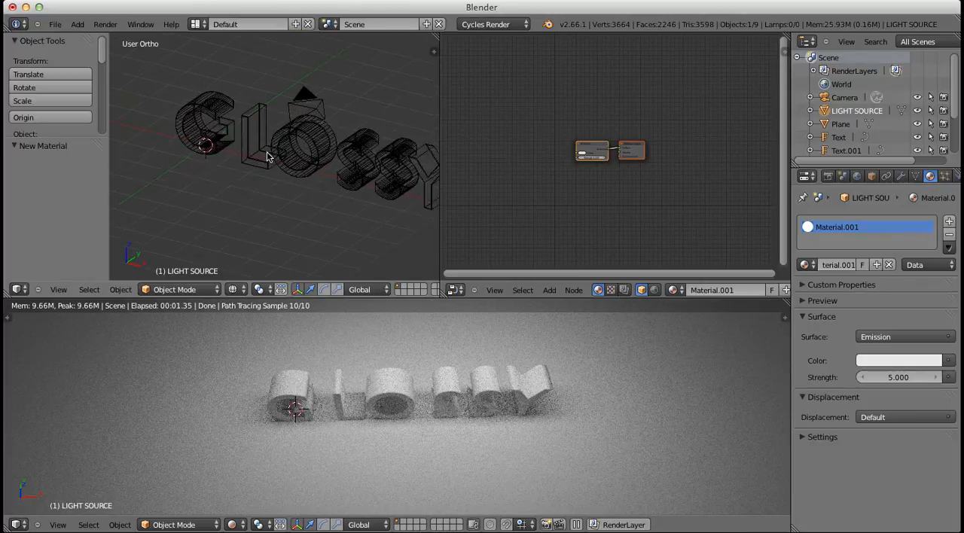
right_click(198, 98)
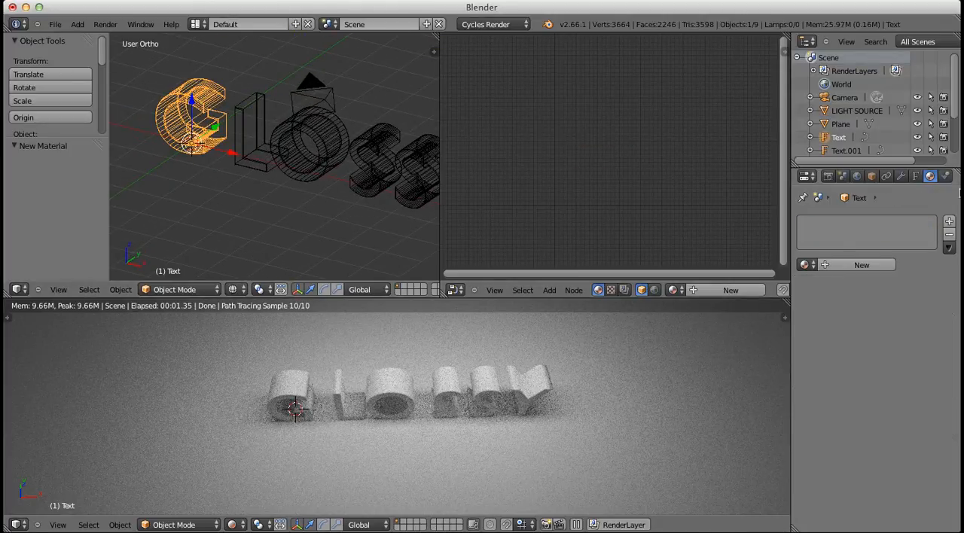
left_click(866, 266)
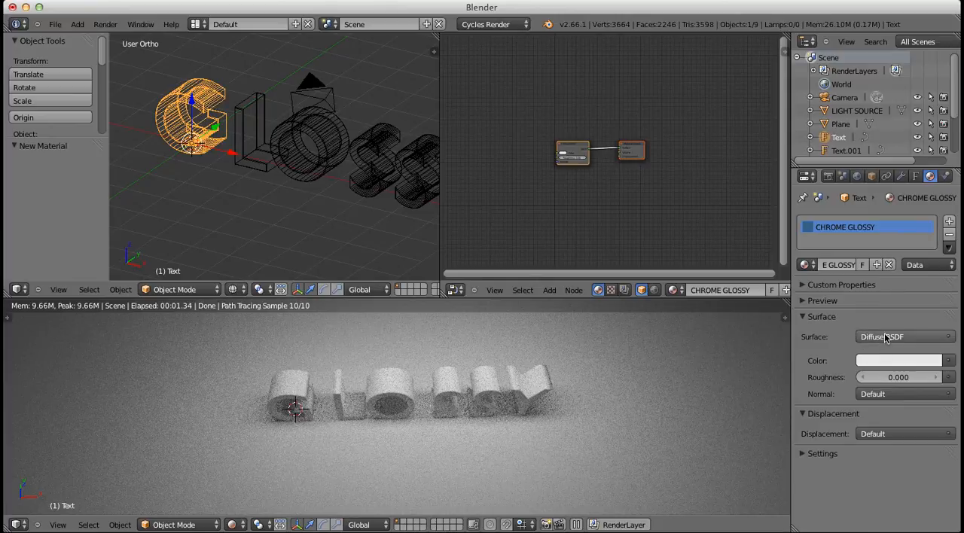
Disconnect the Diffuse BSDF node from the Material Output and move the output node farther away from it
scroll(666, 192, "up", 3)
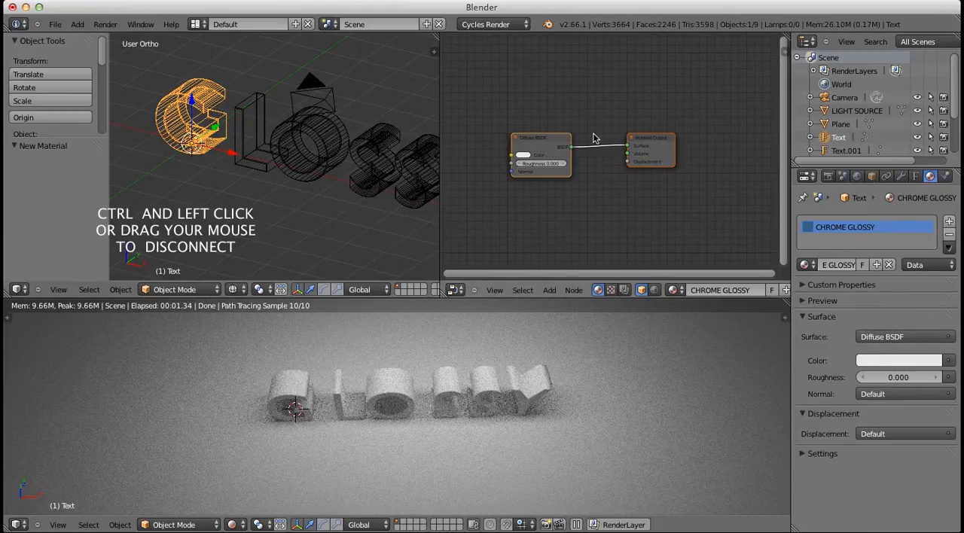
left_click_drag(605, 161, 686, 148, "ctrl")
scroll(624, 148, "down", 4)
Add a Mix Shader node between the Diffuse BSDF and Material Output nodes
key("shift+a")
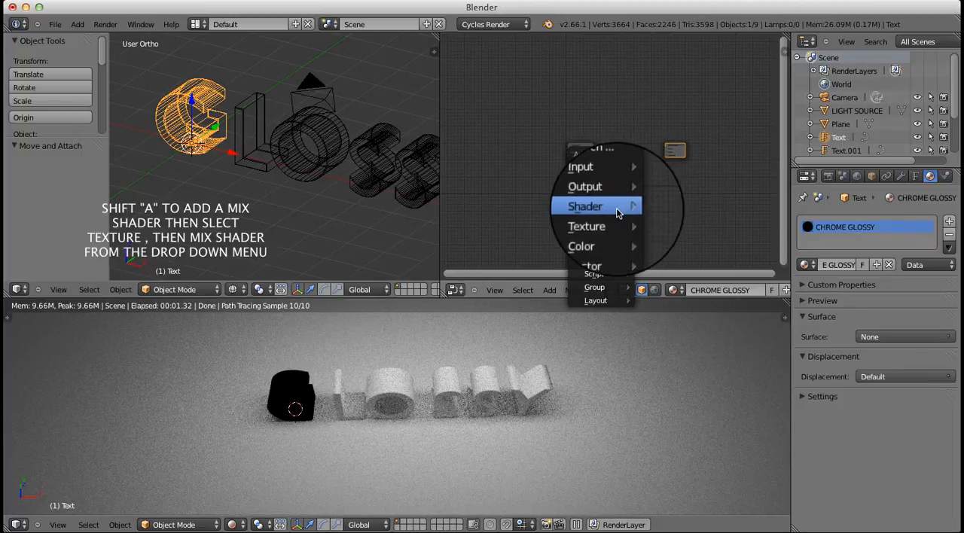
mouse_move(615, 210)
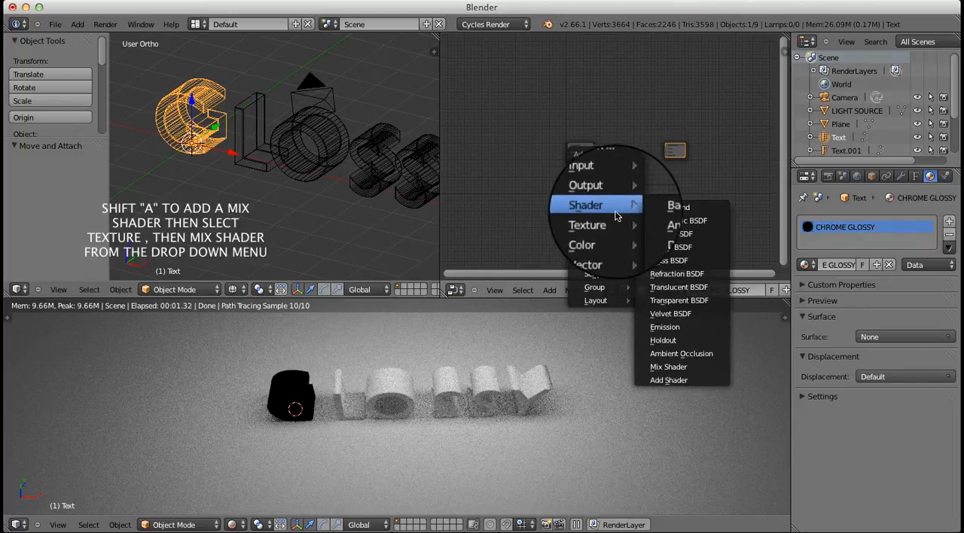
left_click(668, 352)
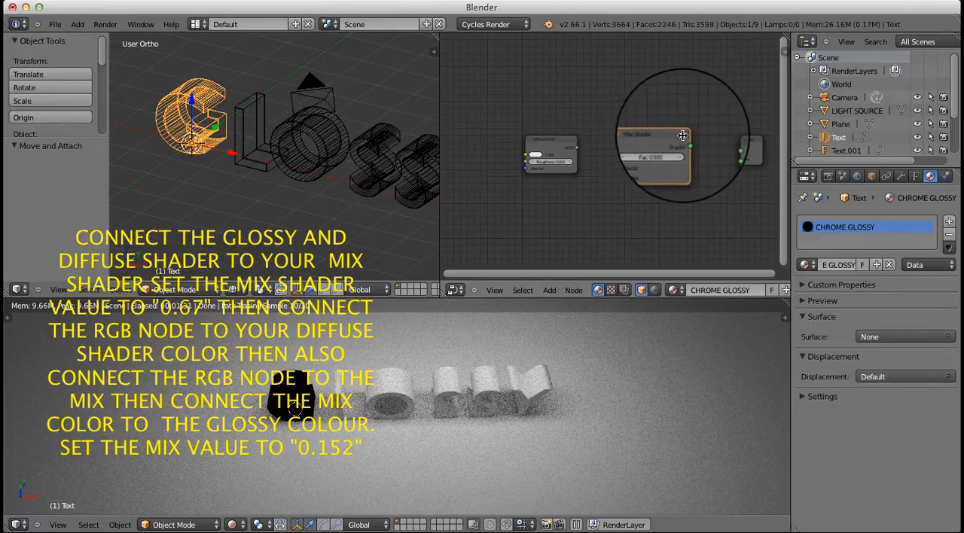
Connect the Mix Shader's output to the Material Output's surface and move the Diffuse BSDF node higher to make room beneath it
left_click_drag(686, 145, 732, 147)
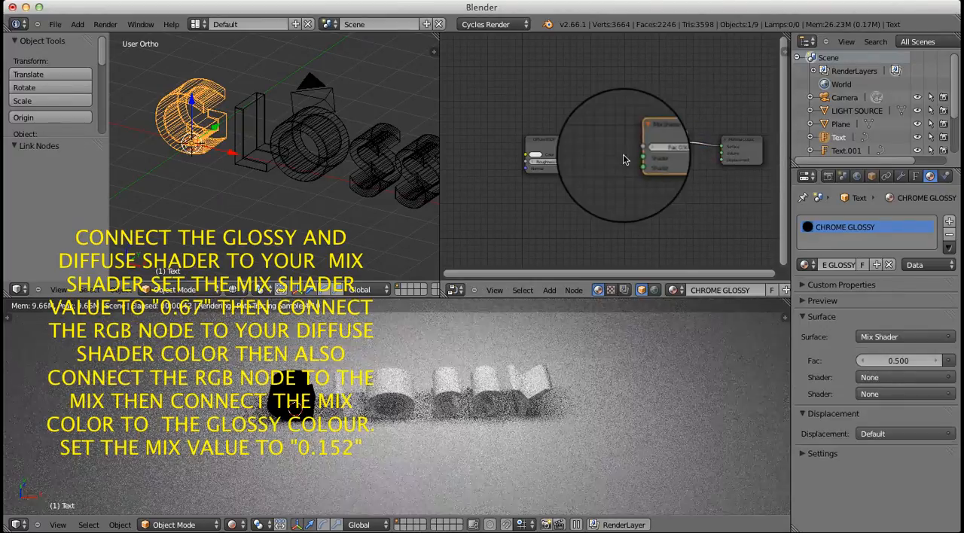
scroll(680, 146, "up", 3)
scroll(680, 162, "down", 2)
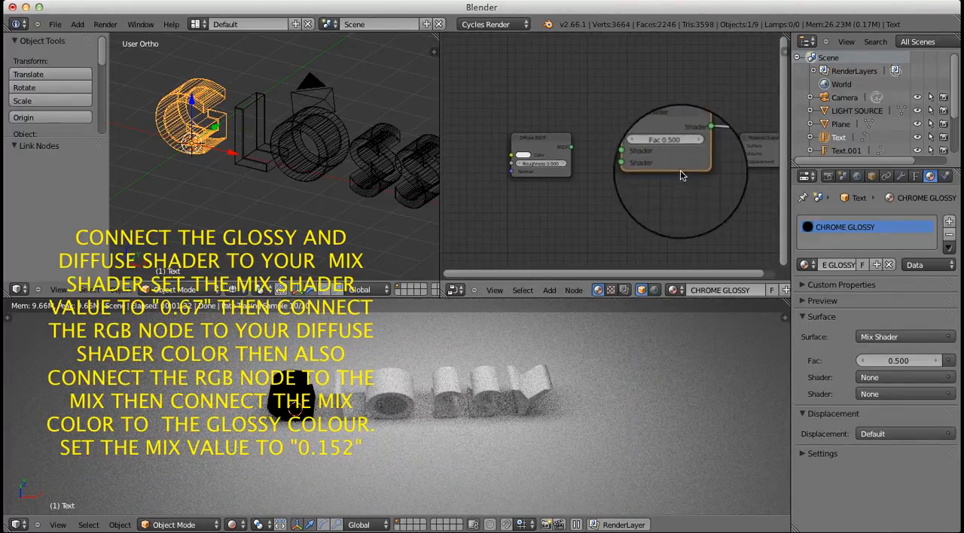
middle_click_drag(685, 177, 685, 148)
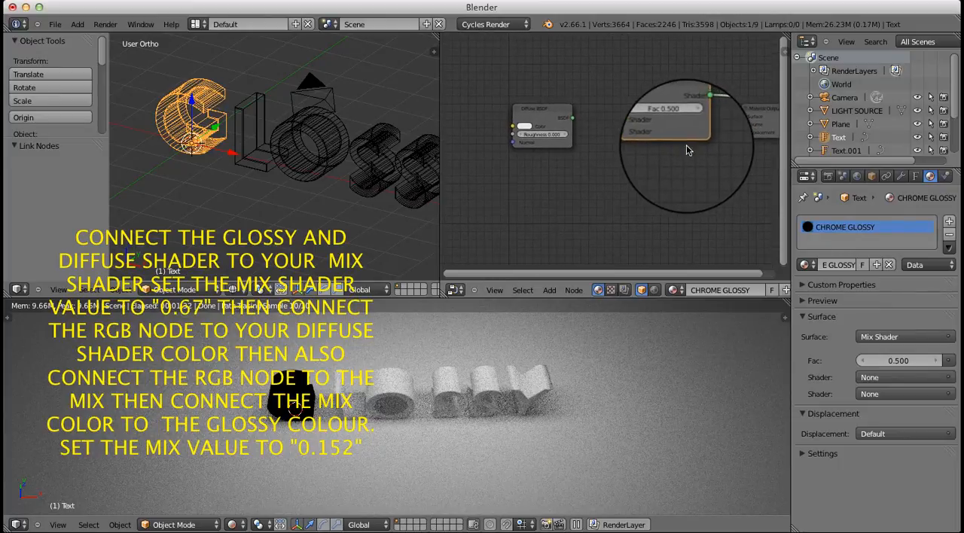
left_click_drag(557, 120, 591, 90)
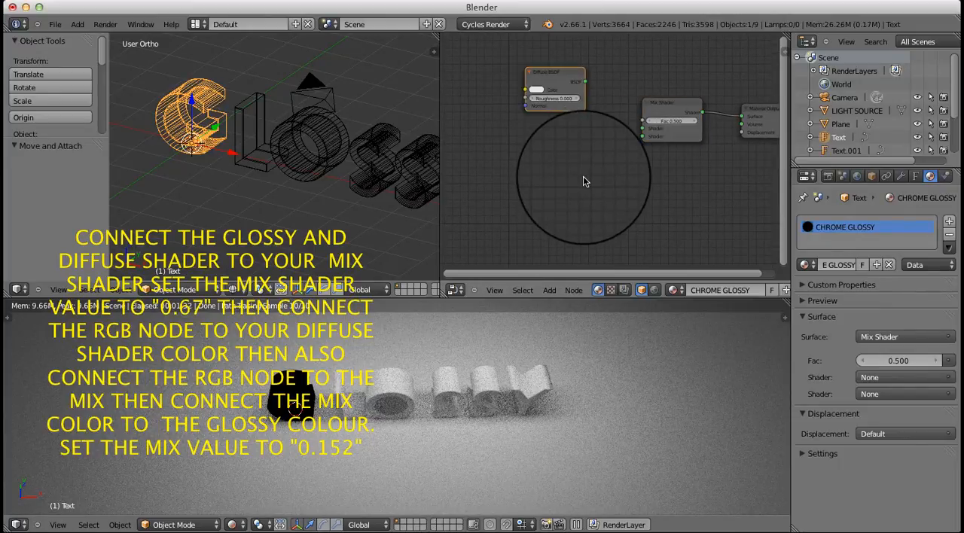
Add a Glossy BSDF node below the Diffuse BSDF and connect the Diffuse and Glossy outputs to the Mix Shader's first and second shader inputs
key("shift+a")
mouse_move(585, 182)
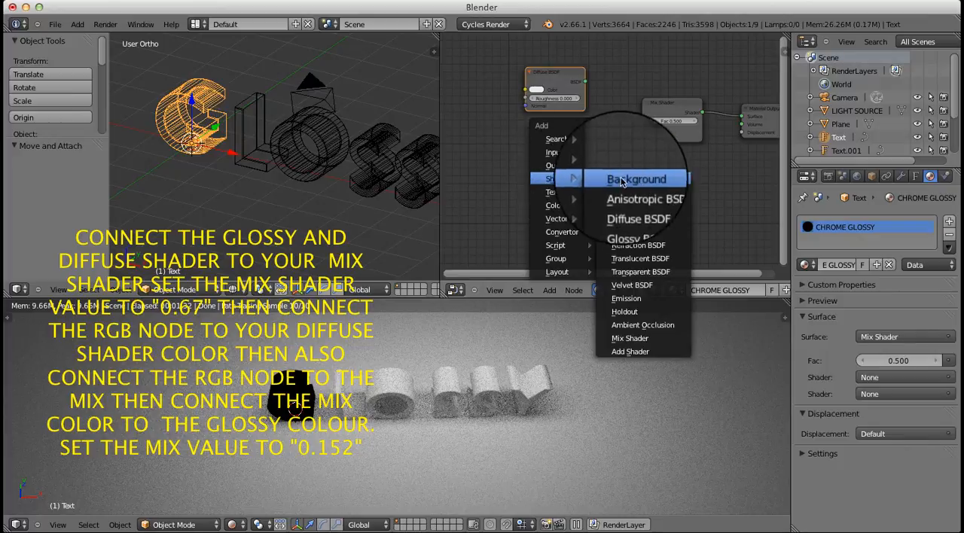
left_click(634, 220)
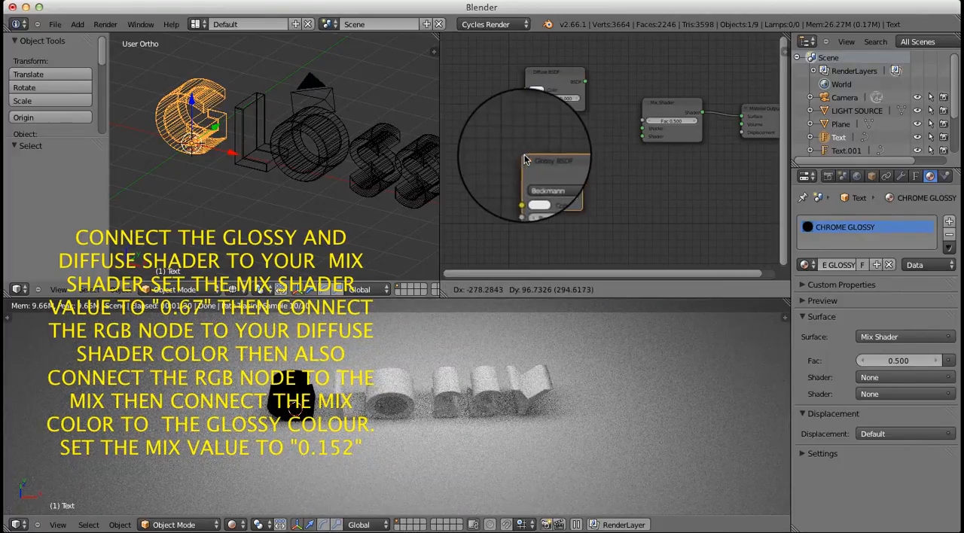
left_click(525, 159)
left_click_drag(582, 171, 642, 137)
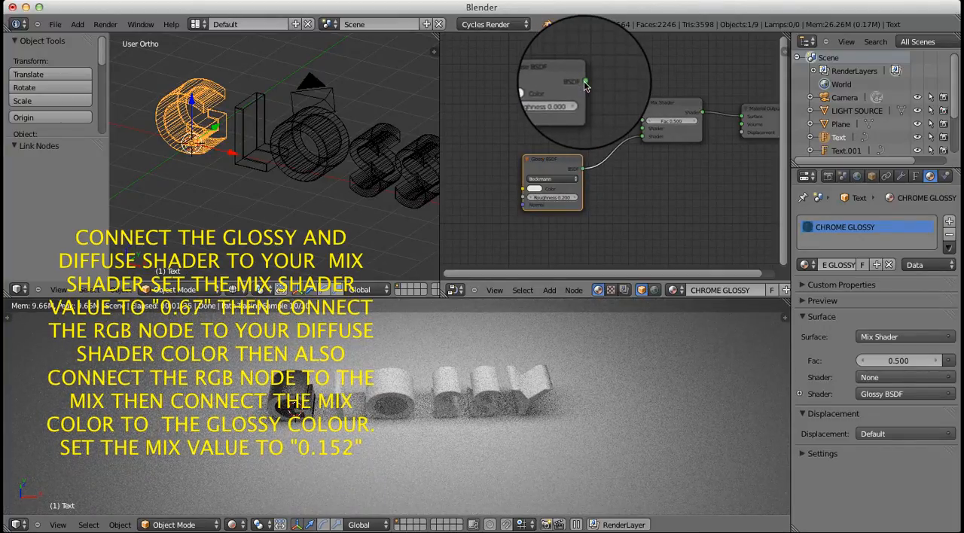
left_click_drag(585, 85, 641, 132)
Add an RGB input node and place it ahead of the Diffuse and Glossy BSDF nodes
scroll(611, 144, "down", 6)
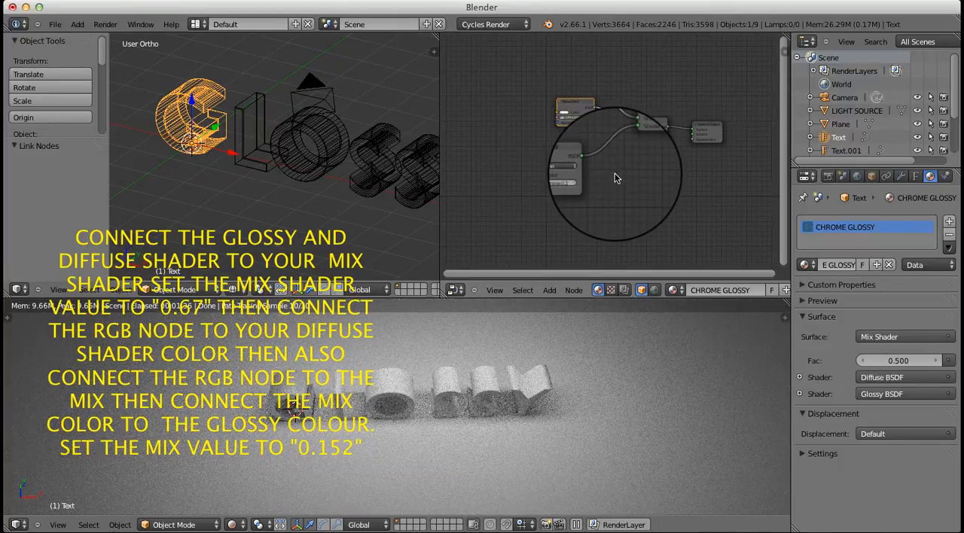
middle_click_drag(581, 170, 681, 159)
scroll(642, 170, "up", 4)
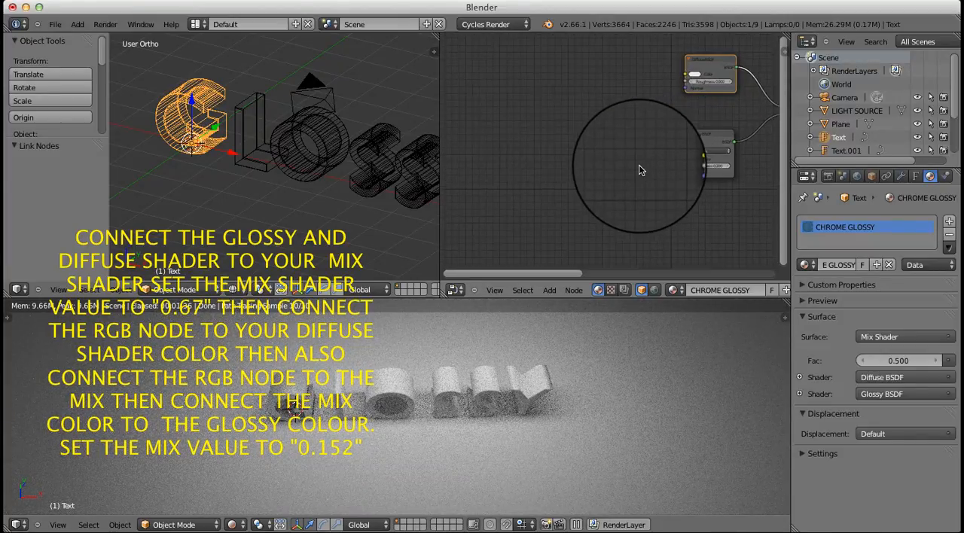
scroll(639, 169, "down", 4)
scroll(536, 177, "up", 1)
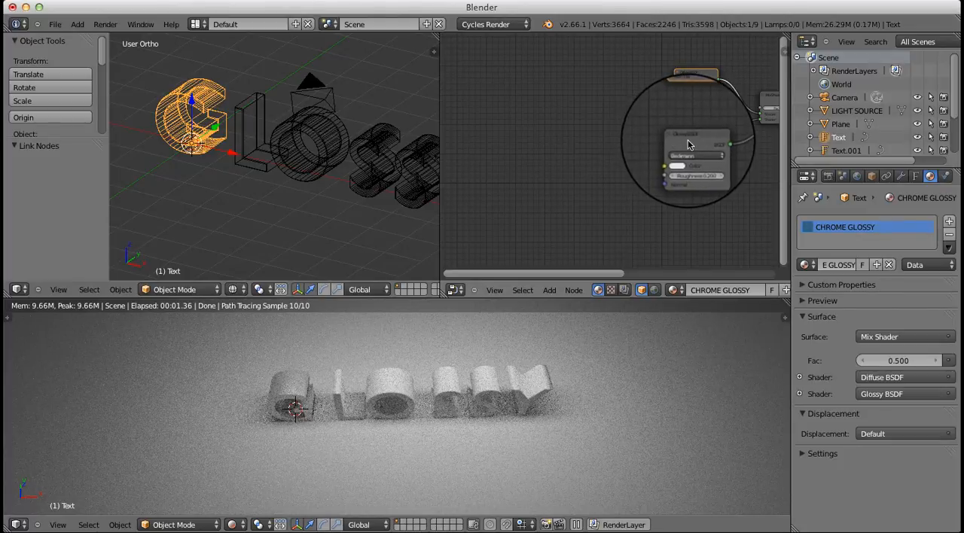
key("shift+a")
mouse_move(490, 179)
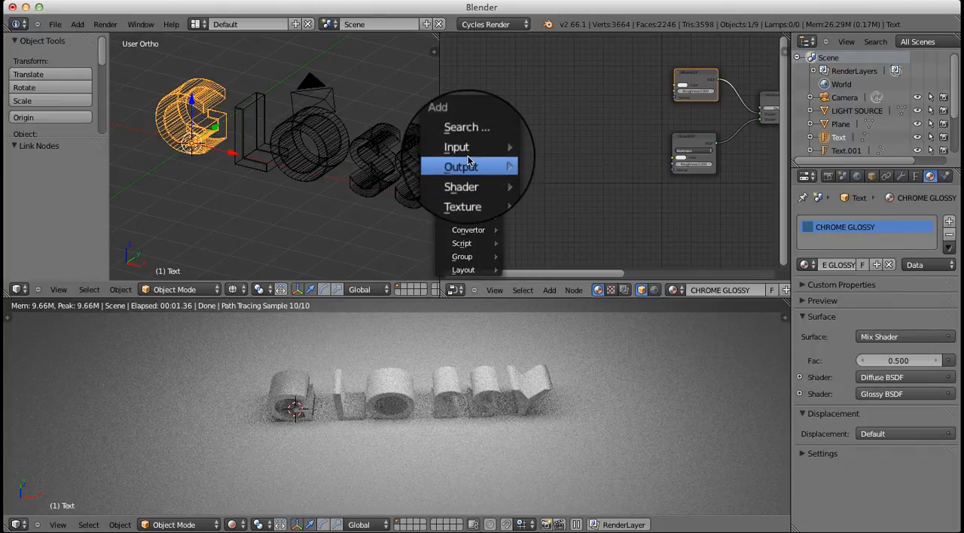
mouse_move(456, 147)
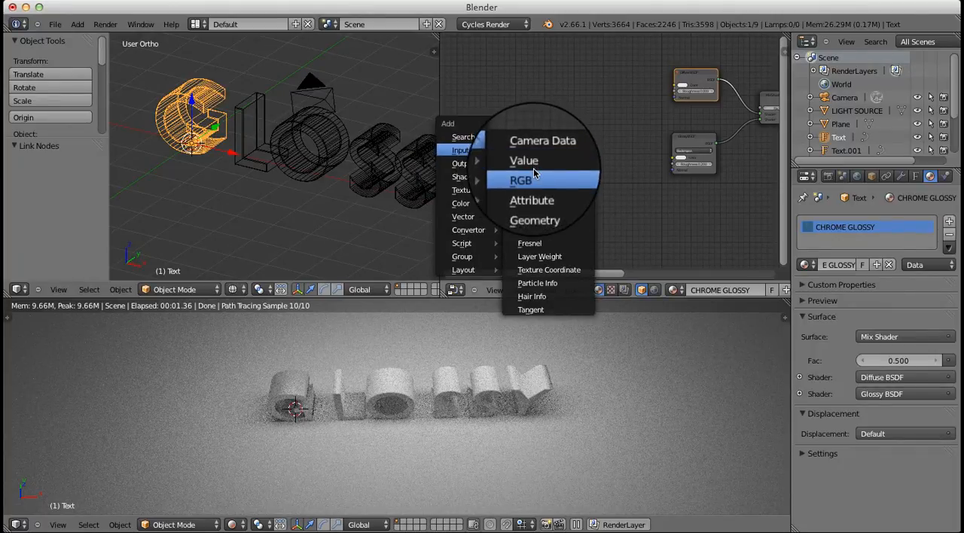
left_click(522, 180)
left_click(563, 161)
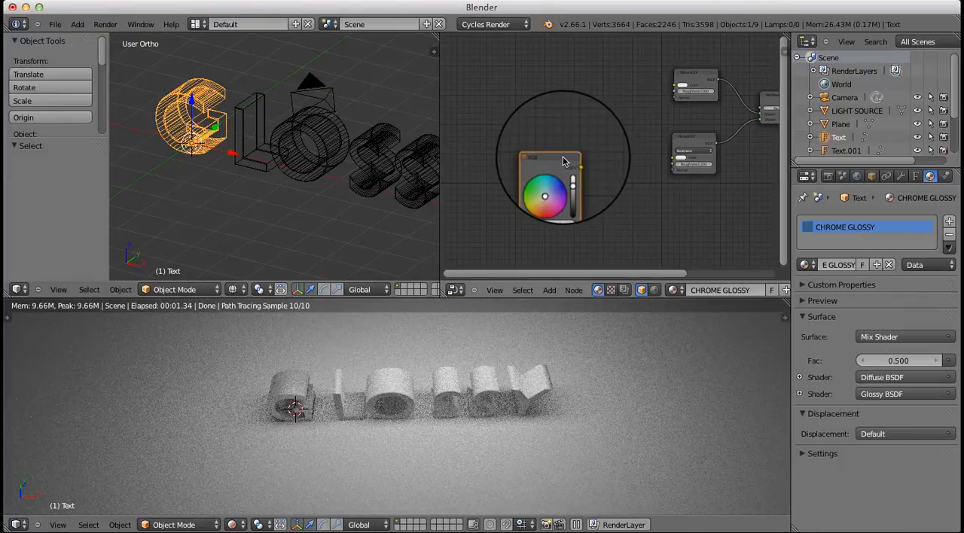
left_click_drag(563, 161, 581, 125)
Connect the RGB node's color to the Diffuse and Glossy BSDF color inputs and set the Glossy roughness to 0
scroll(581, 121, "up", 2)
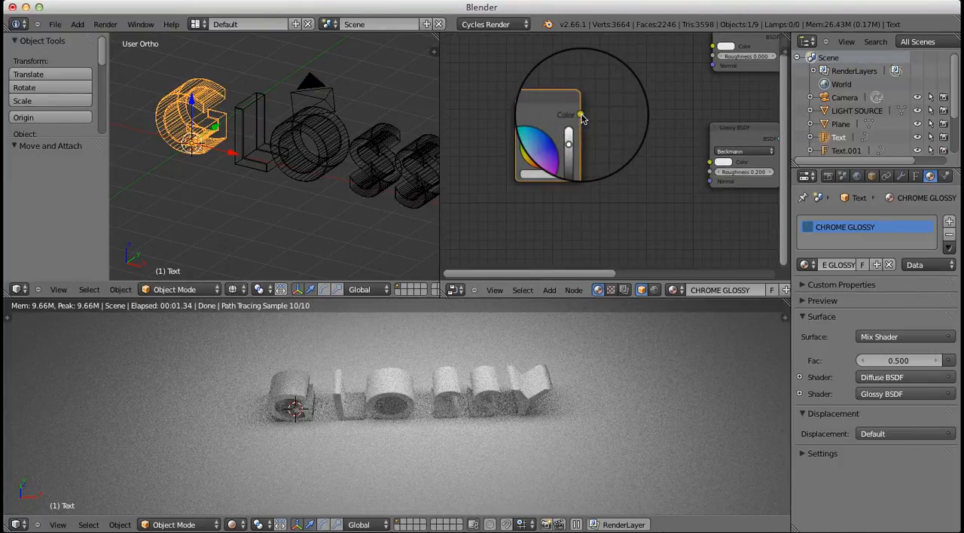
middle_click_drag(637, 101, 566, 138)
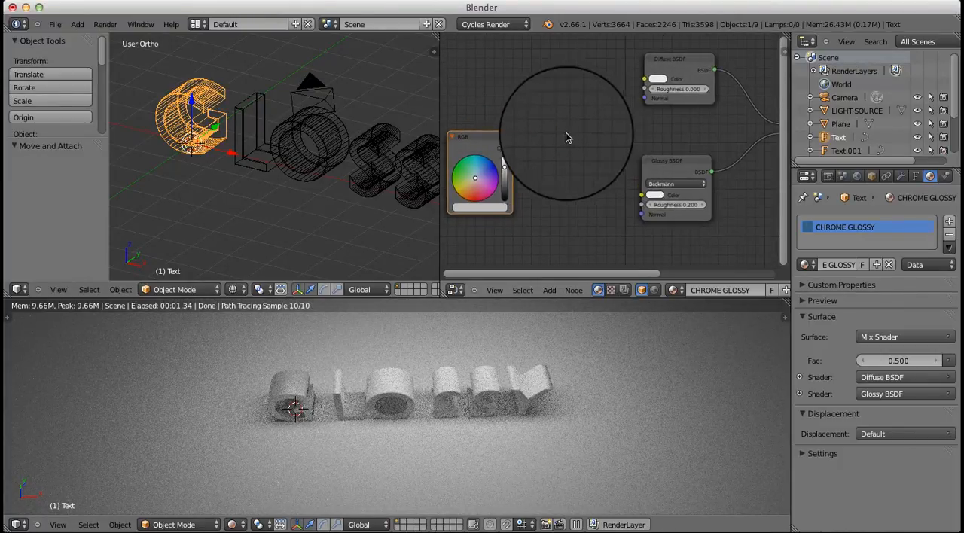
left_click_drag(507, 148, 645, 79)
left_click(512, 149)
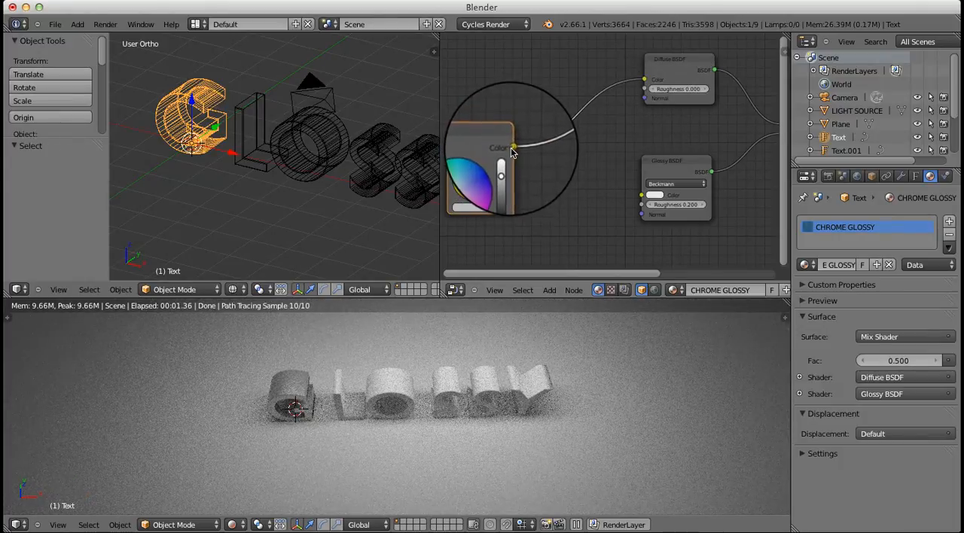
left_click_drag(511, 150, 648, 197)
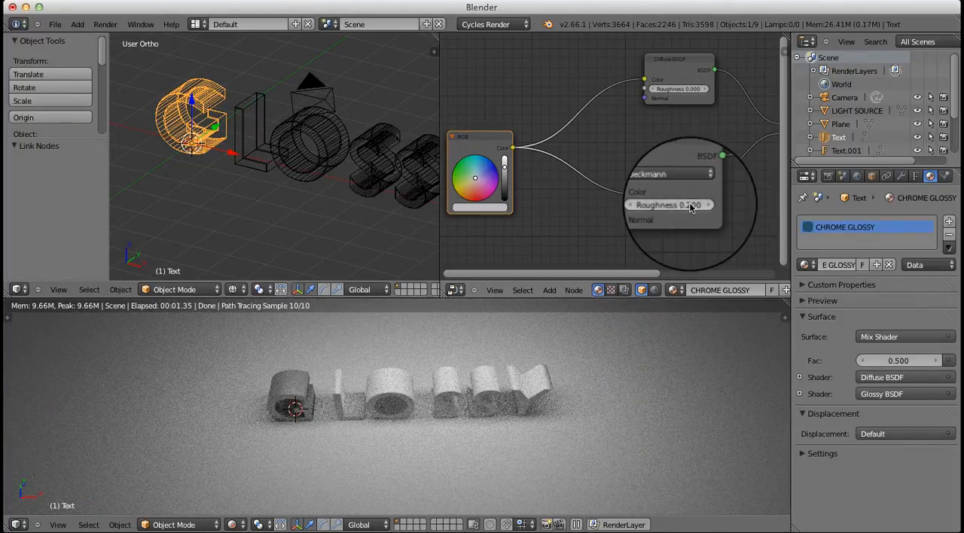
left_click_drag(689, 206, 630, 216)
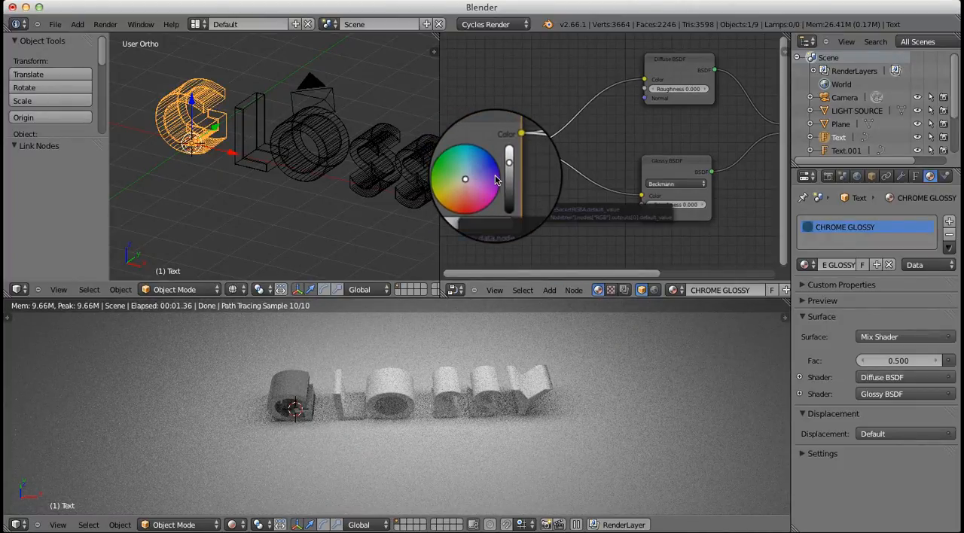
Set the RGB node's color to a medium purple
scroll(496, 180, "up", 1)
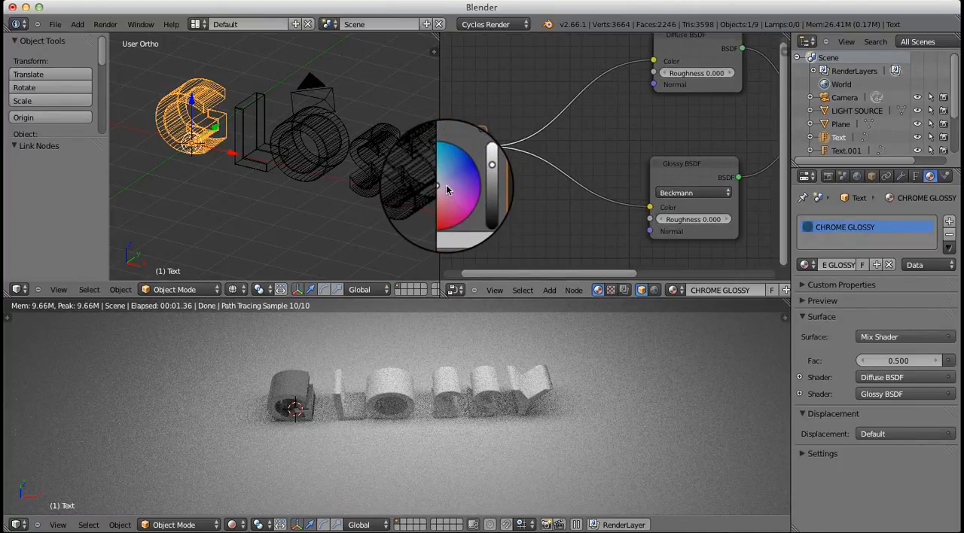
left_click(450, 190)
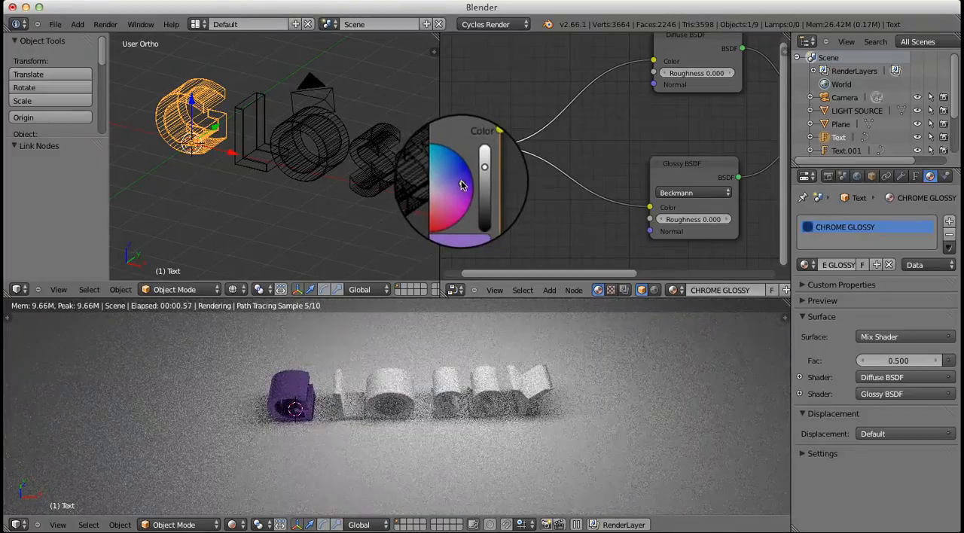
left_click(464, 168)
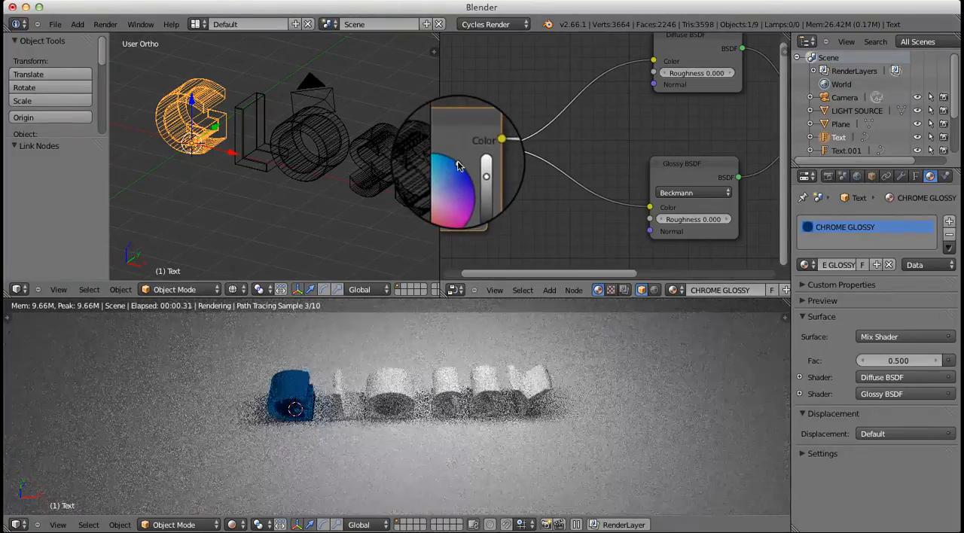
left_click(461, 176)
left_click_drag(460, 172, 464, 172)
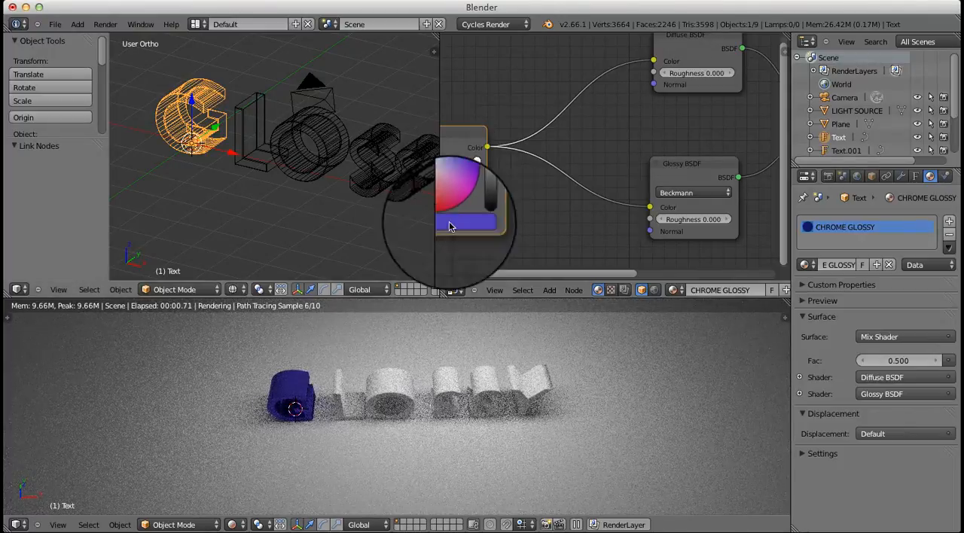
scroll(336, 414, "up", 5)
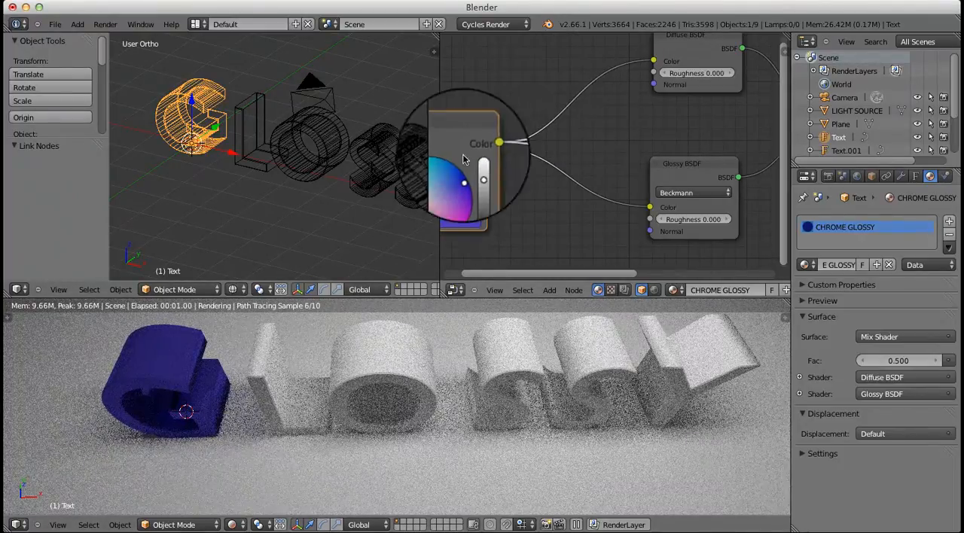
left_click_drag(459, 182, 455, 178)
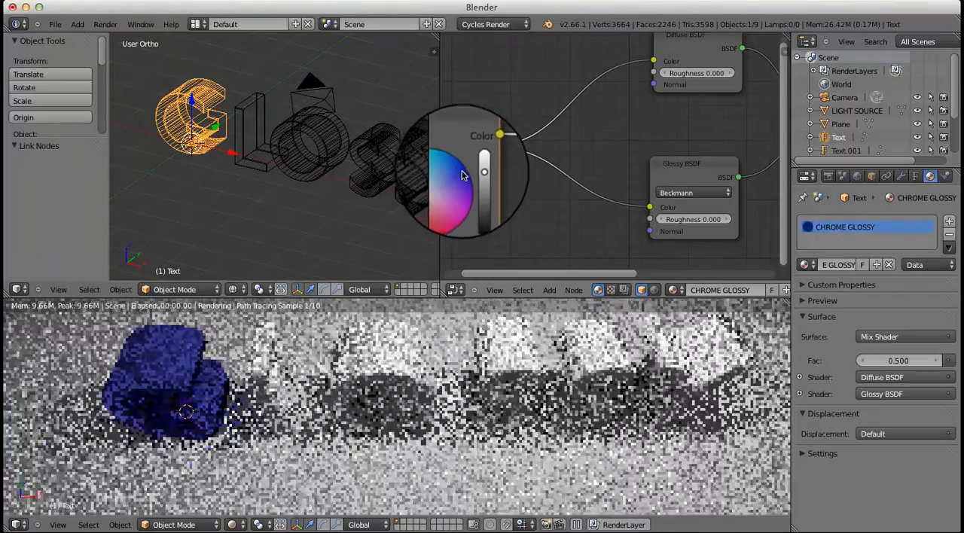
left_click_drag(462, 174, 462, 186)
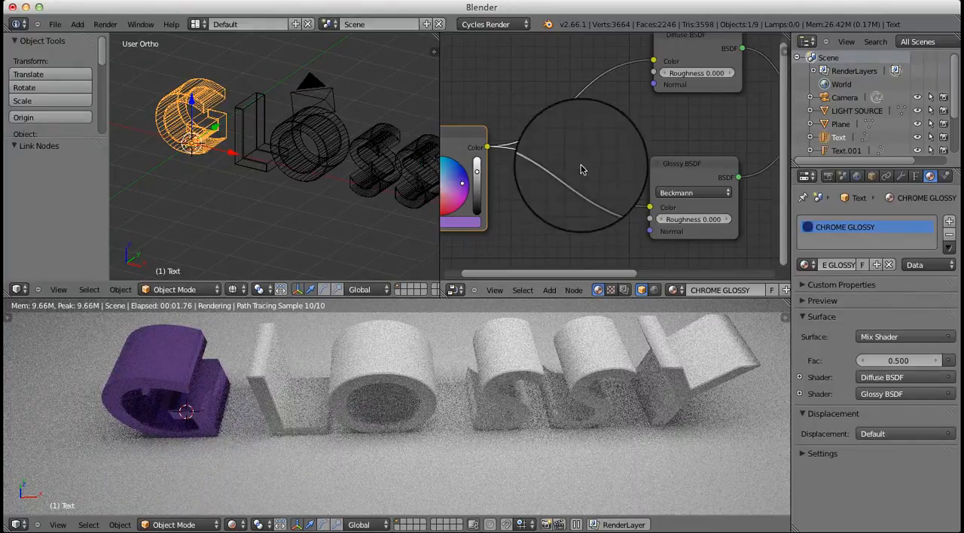
Insert a Mix color node into the link between the RGB node and the Glossy BSDF, with its factor set to 0.15
scroll(593, 158, "down", 2)
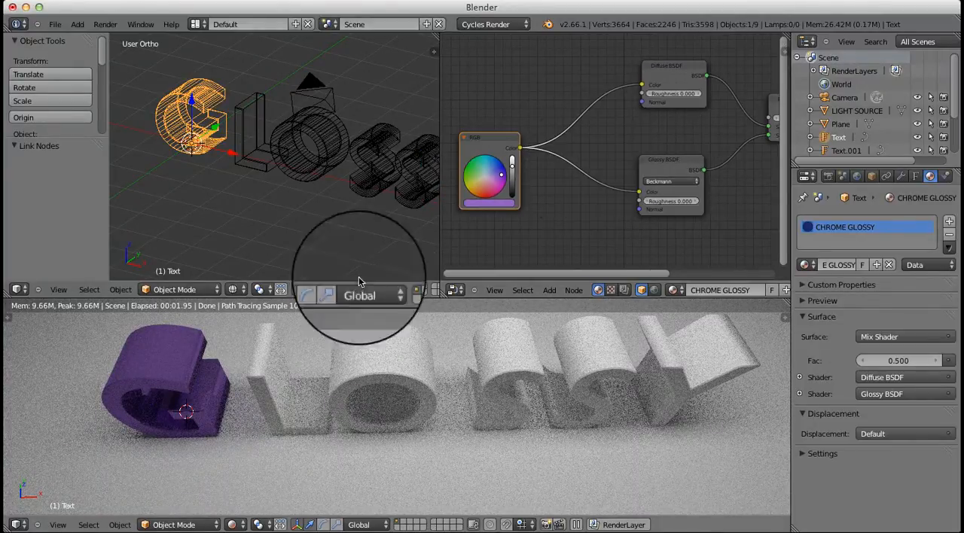
scroll(166, 380, "up", 3)
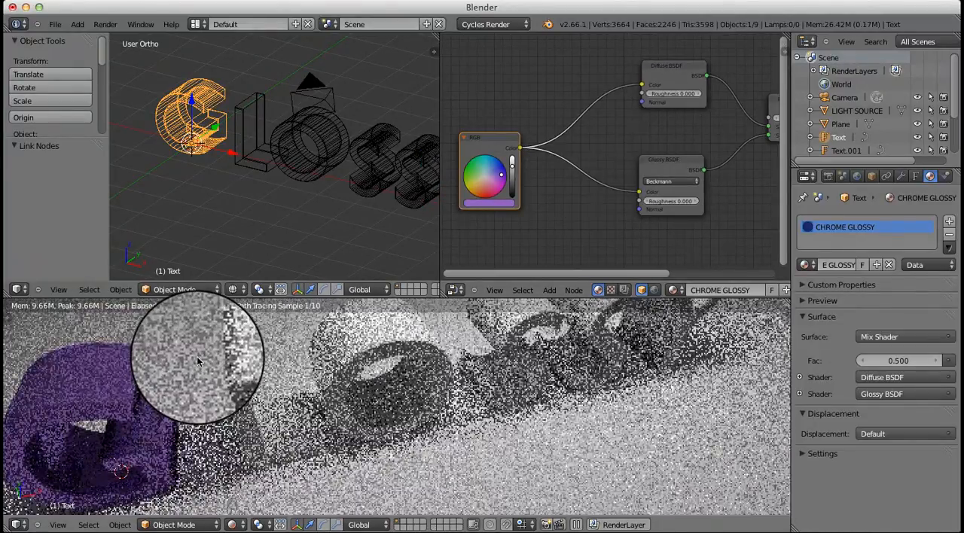
mouse_move(222, 478)
middle_mouse_down("shift")
mouse_move(269, 453)
mouse_move(293, 423)
middle_mouse_up("shift")
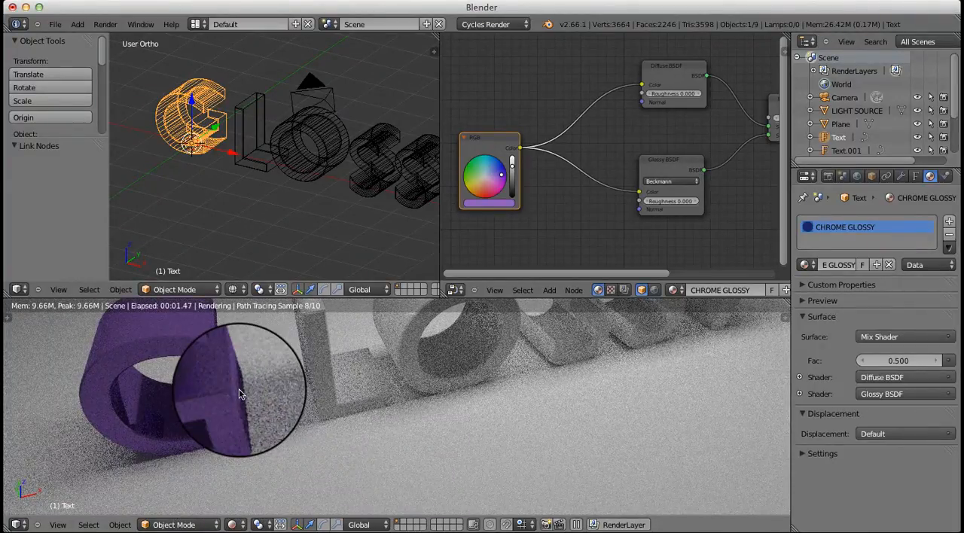
scroll(297, 391, "up", 3)
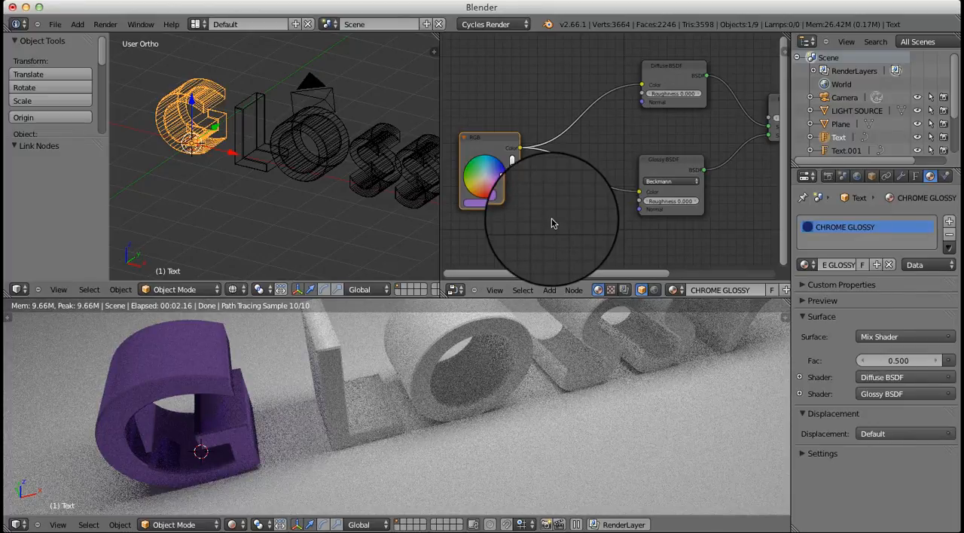
key("shift+a")
mouse_move(552, 223)
mouse_move(534, 276)
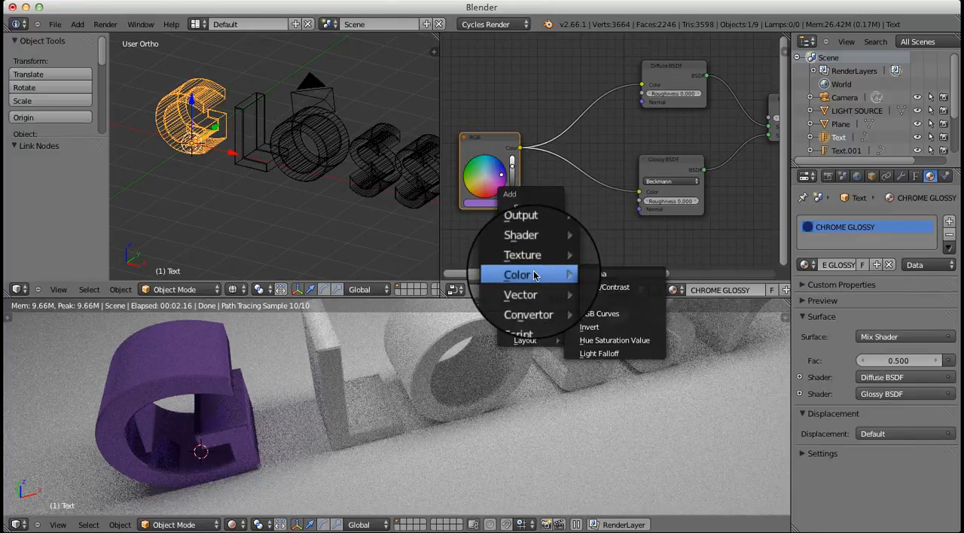
left_click(595, 301)
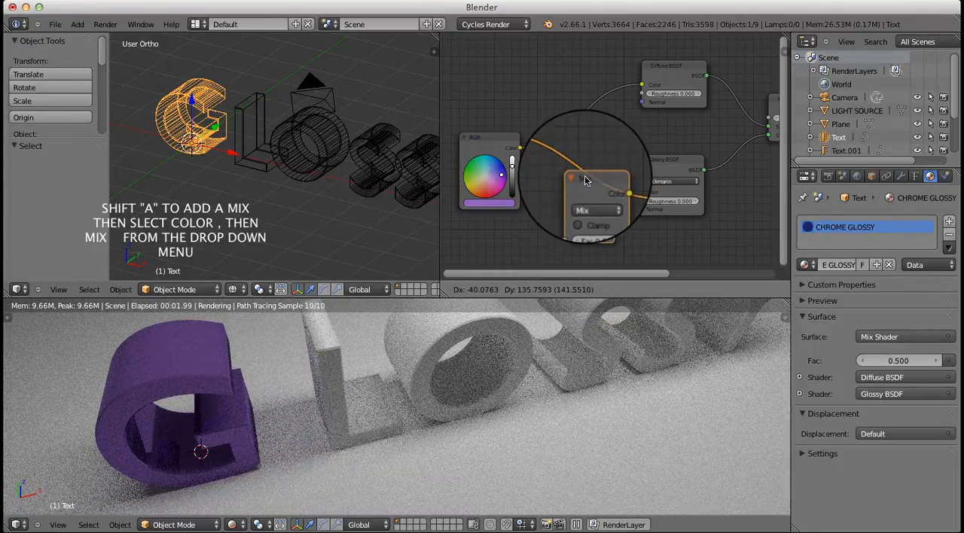
left_click(586, 179)
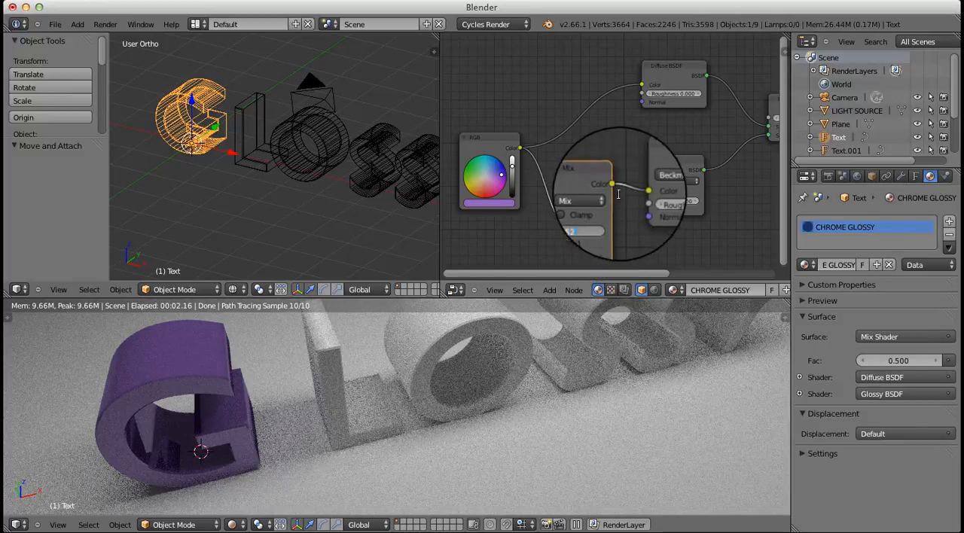
key("Return")
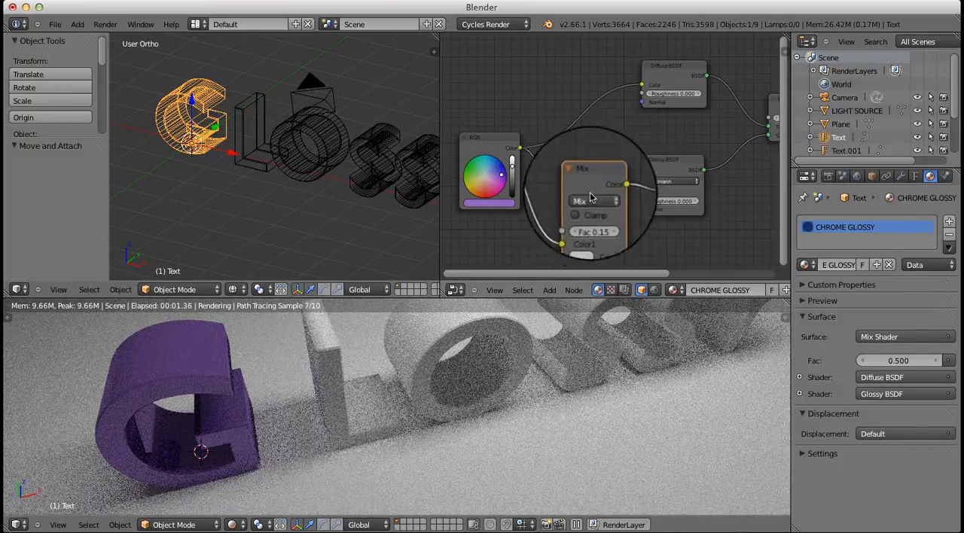
Move the Mix color node slightly away from the Glossy BSDF and set the Mix Shader factor to 0.67
left_click_drag(584, 188, 567, 188)
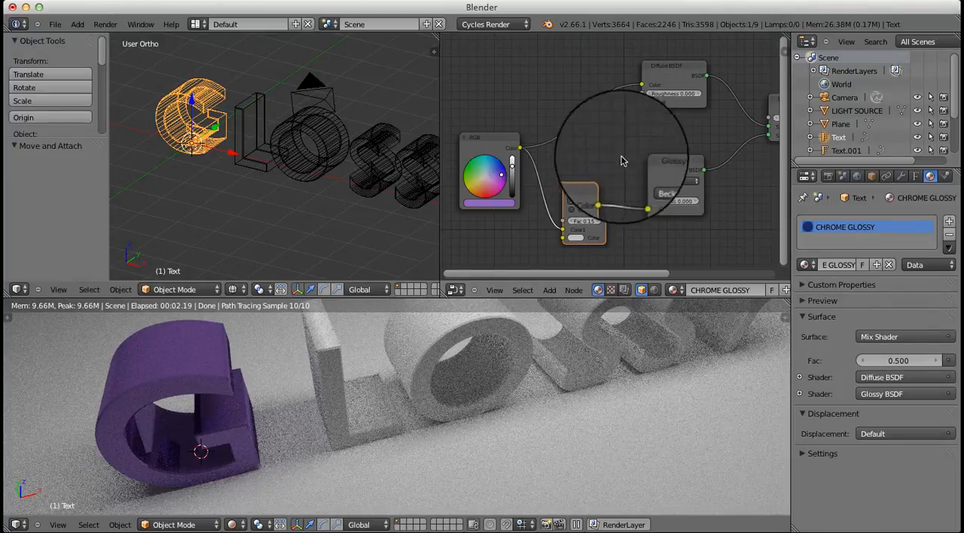
middle_click_drag(685, 140, 585, 164)
middle_click_drag(323, 361, 335, 388)
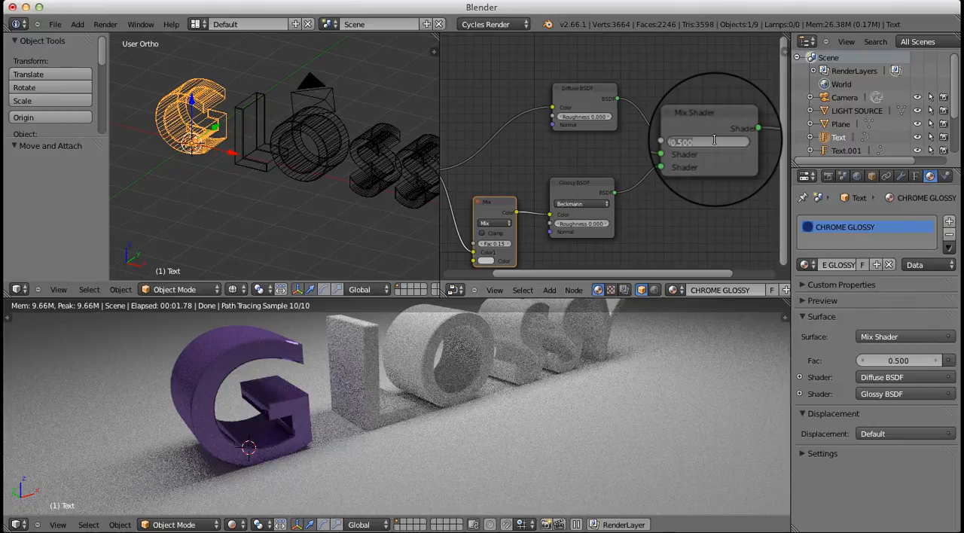
key("Return")
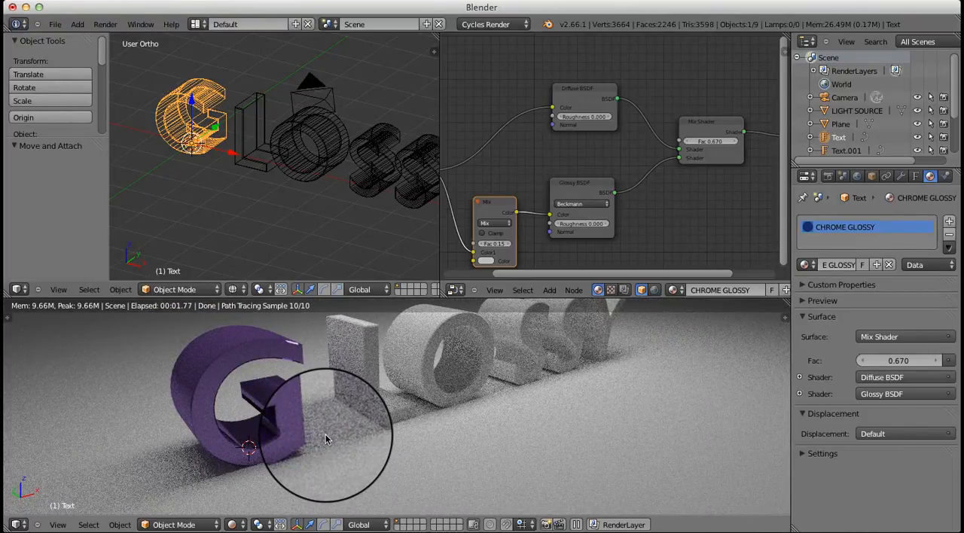
Assign the existing CHROME GLOSSY material to the letter L and the letter O
scroll(641, 183, "down", 2)
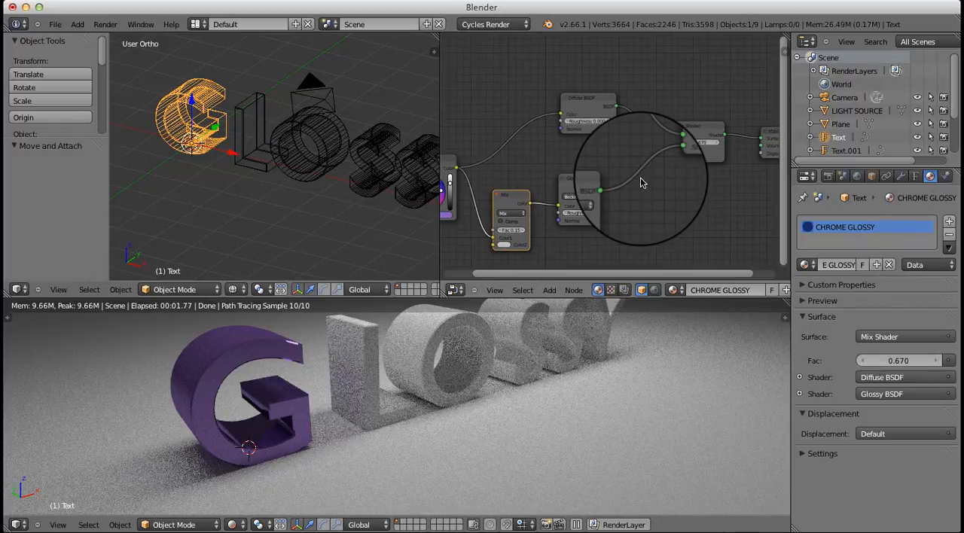
scroll(641, 183, "down", 1)
scroll(645, 182, "down", 2)
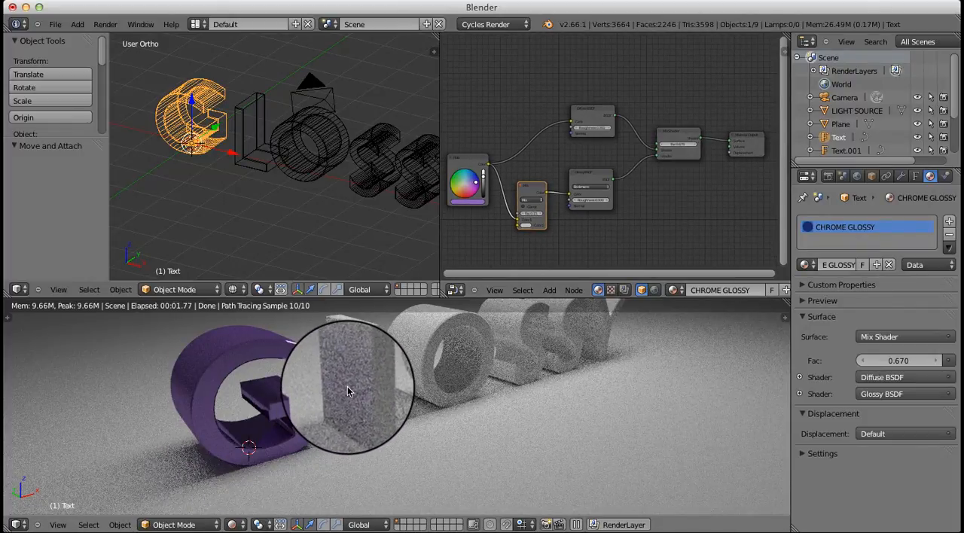
mouse_move(348, 390)
middle_mouse_down()
mouse_move(293, 438)
mouse_move(472, 427)
mouse_move(452, 441)
middle_mouse_up()
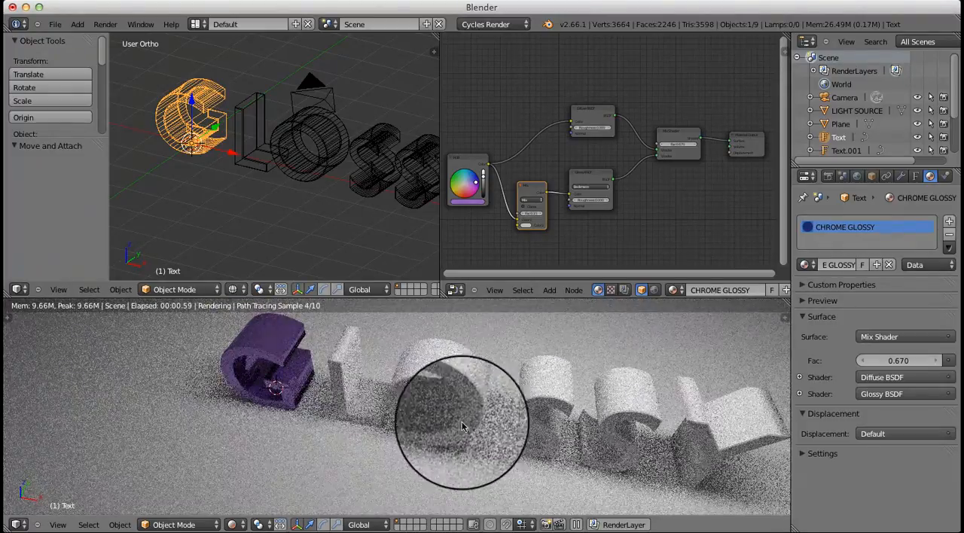
right_click(351, 370)
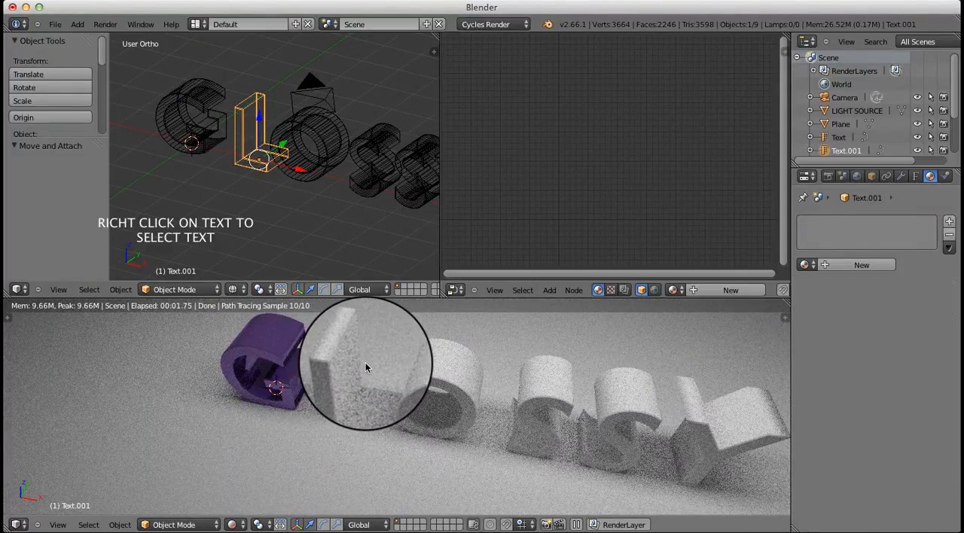
left_click(805, 265)
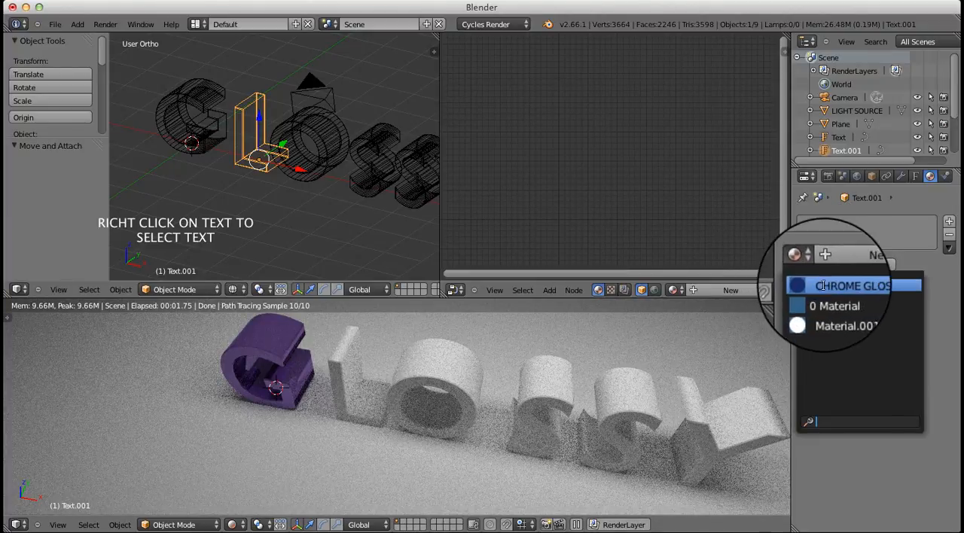
left_click(823, 287)
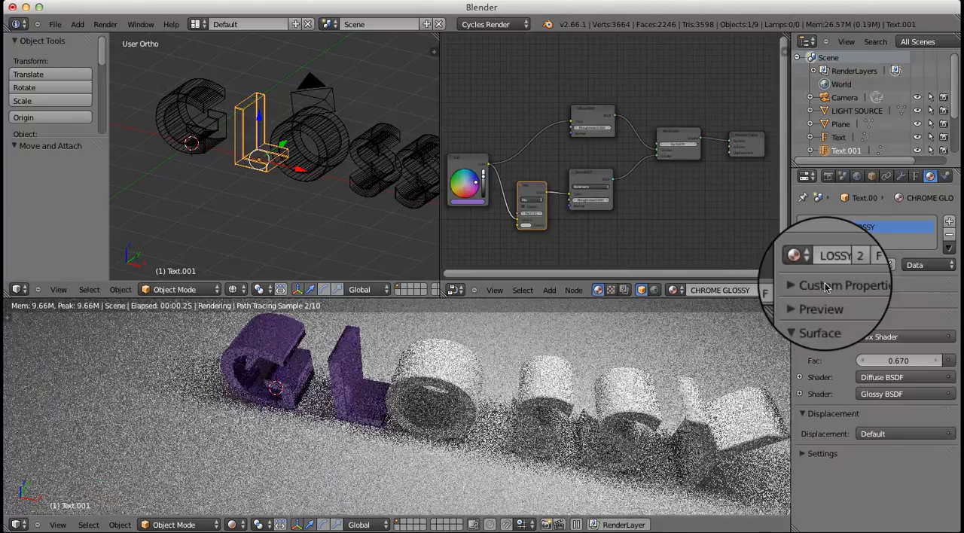
right_click(437, 386)
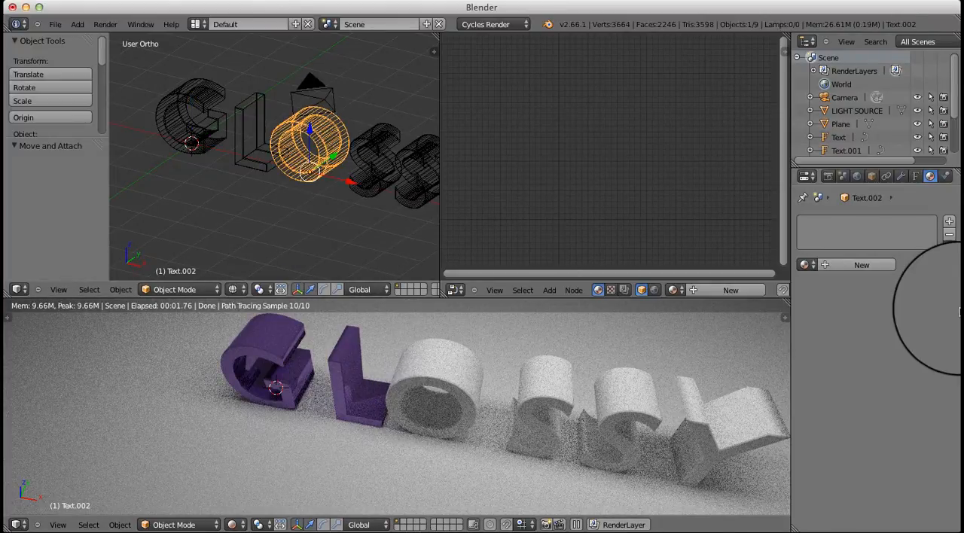
left_click(804, 264)
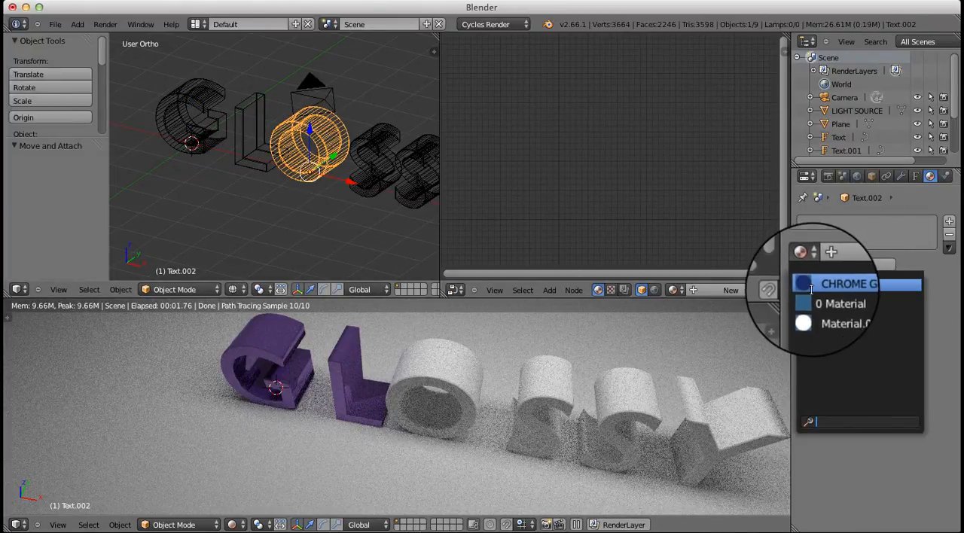
left_click(816, 285)
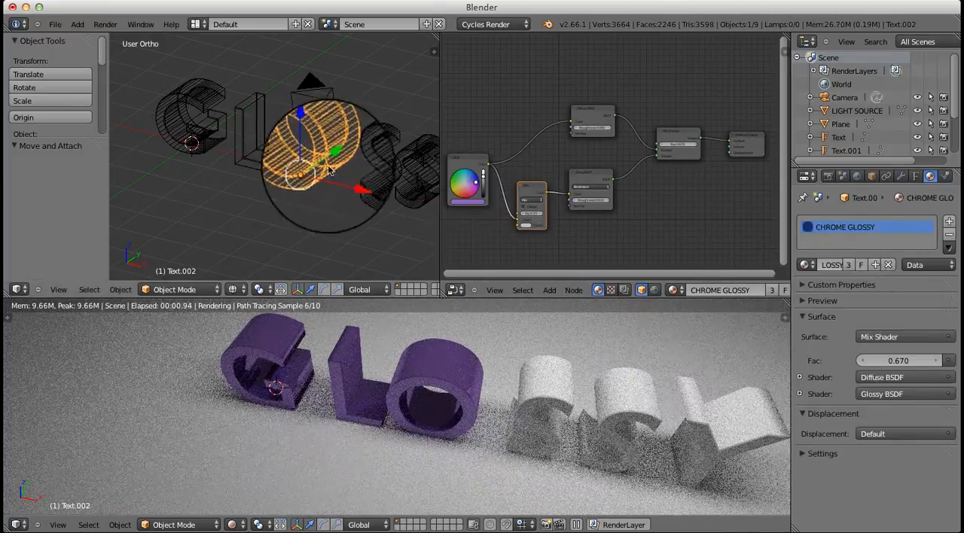
Assign the existing CHROME GLOSSY material to both S letters
middle_click_drag(364, 185, 277, 145)
right_click(277, 139)
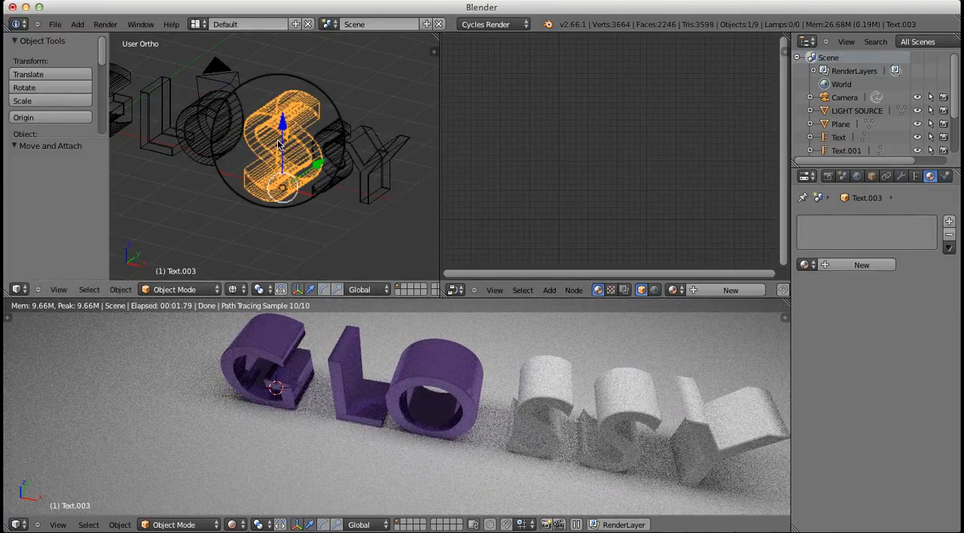
left_click(805, 265)
left_click(817, 285)
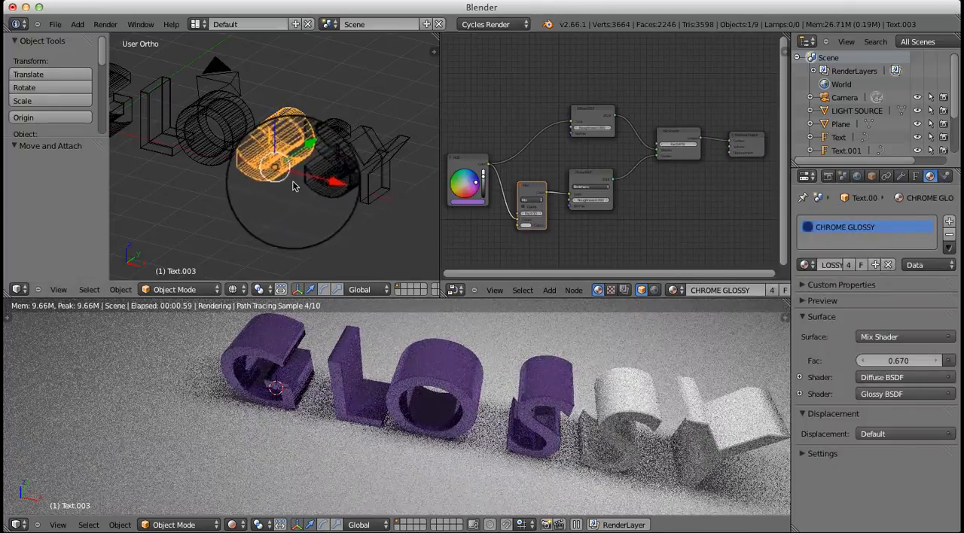
right_click(335, 157)
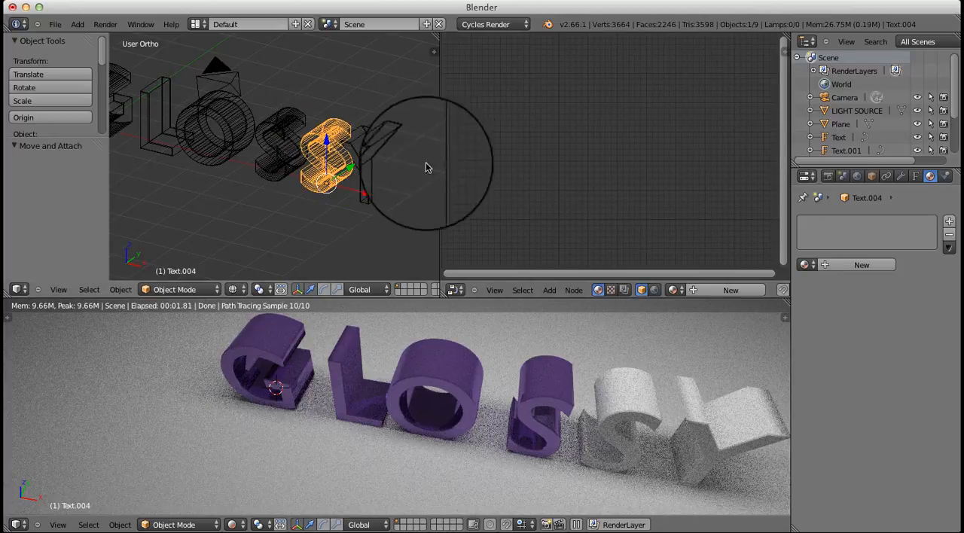
left_click(804, 264)
left_click(817, 286)
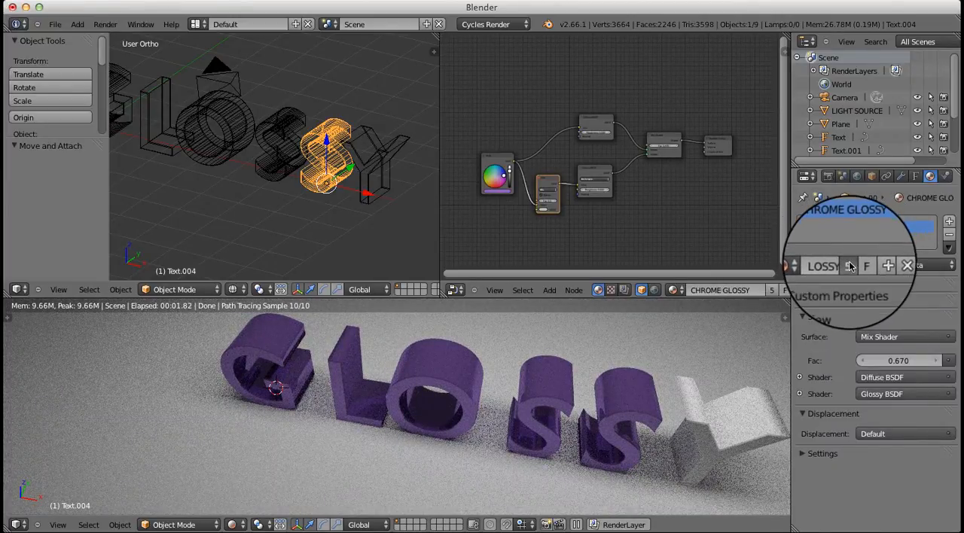
Make the second S's material a single-user copy and set its RGB node color to green
left_click(849, 266)
scroll(581, 204, "up", 3)
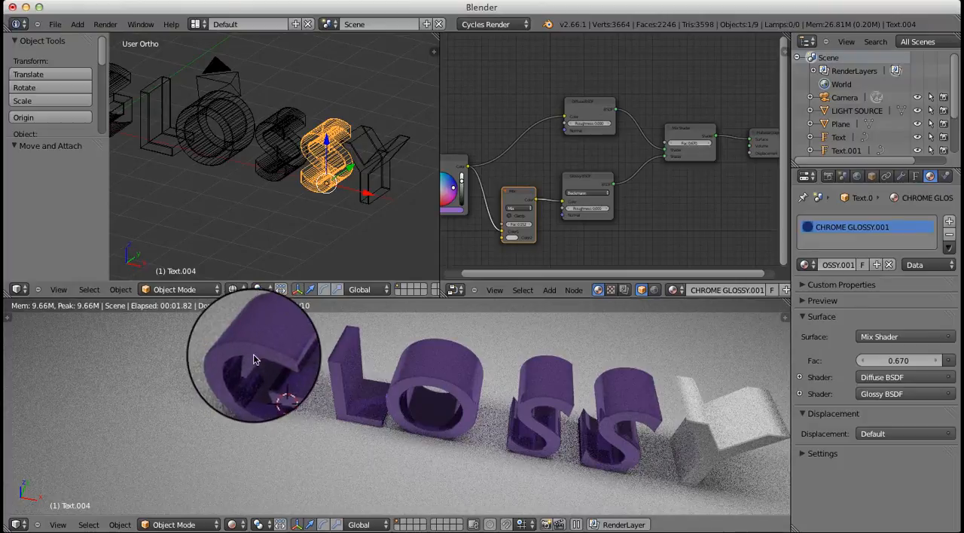
scroll(576, 177, "up", 2)
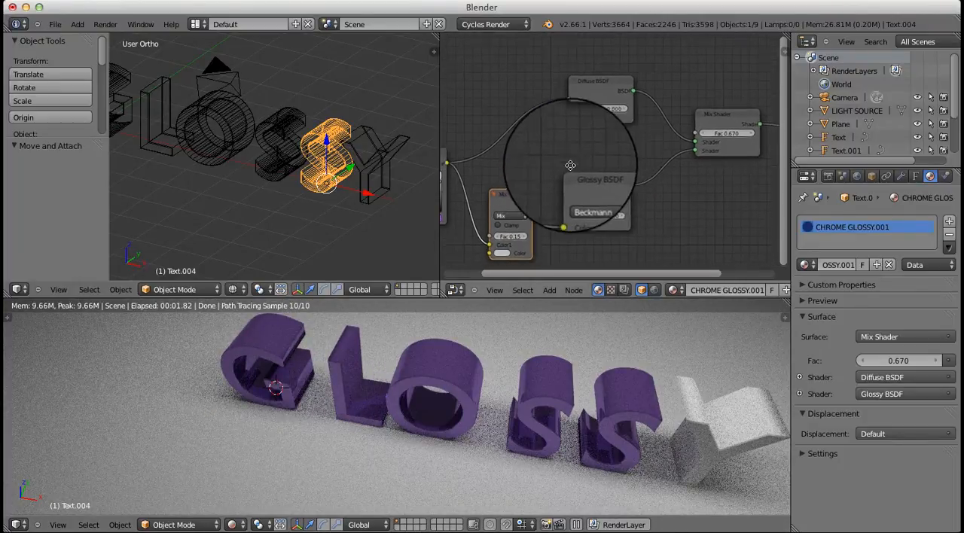
middle_click_drag(570, 165, 656, 133)
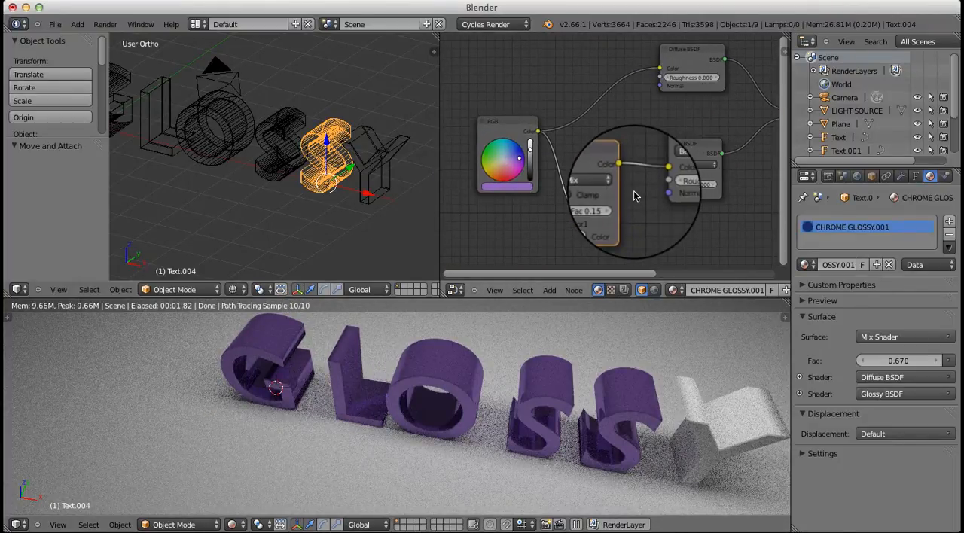
left_click(495, 149)
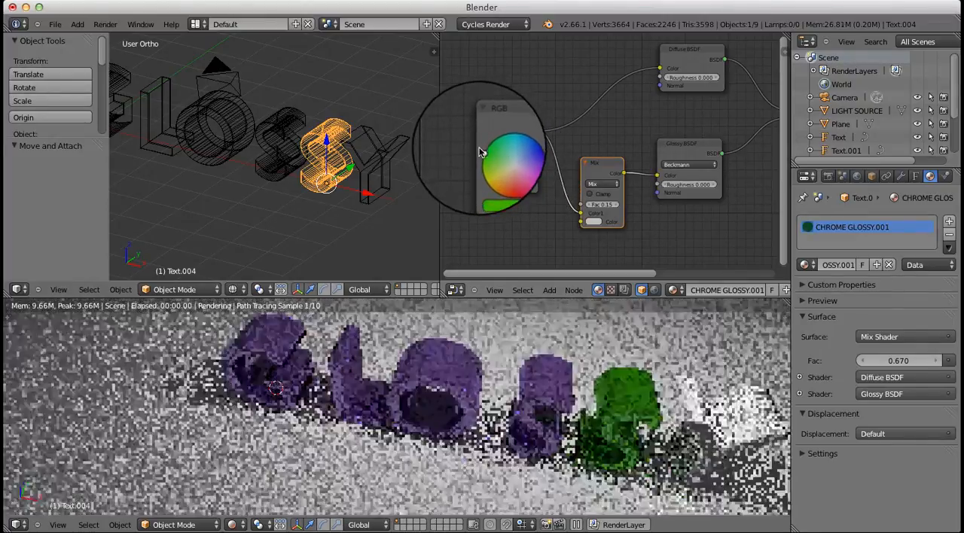
left_click(496, 152)
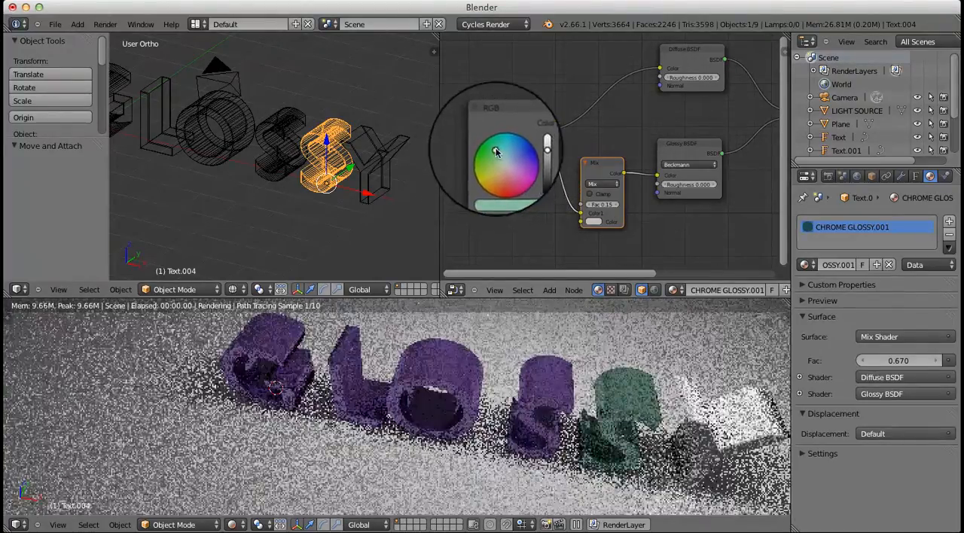
left_click_drag(488, 141, 493, 141)
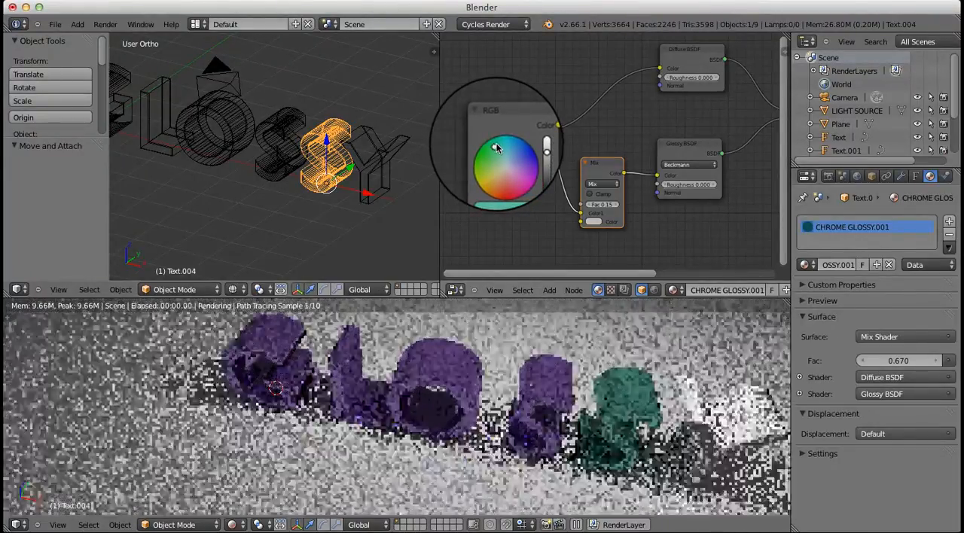
scroll(494, 147, "up", 1)
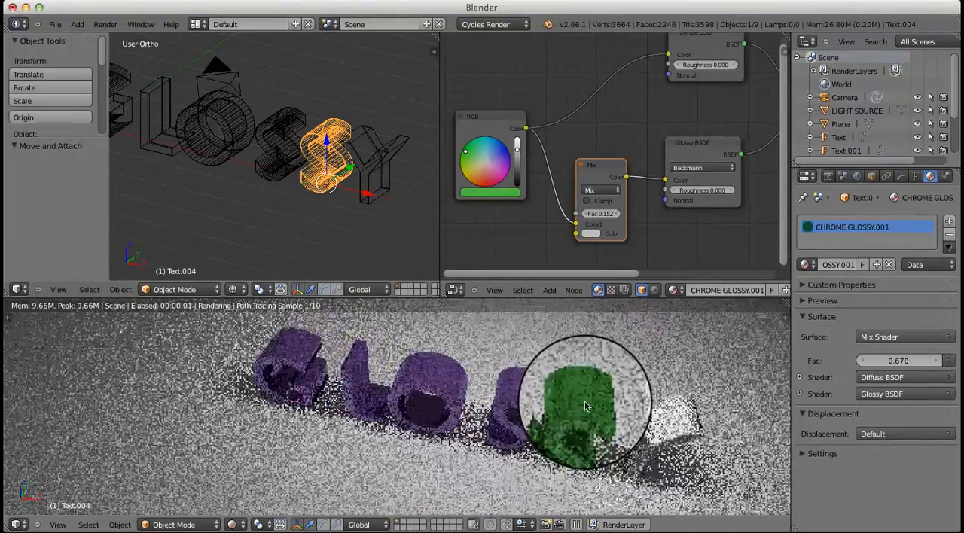
Assign the CHROME GLOSSY material to the letter Y and make it a single-user copy
right_click(368, 160)
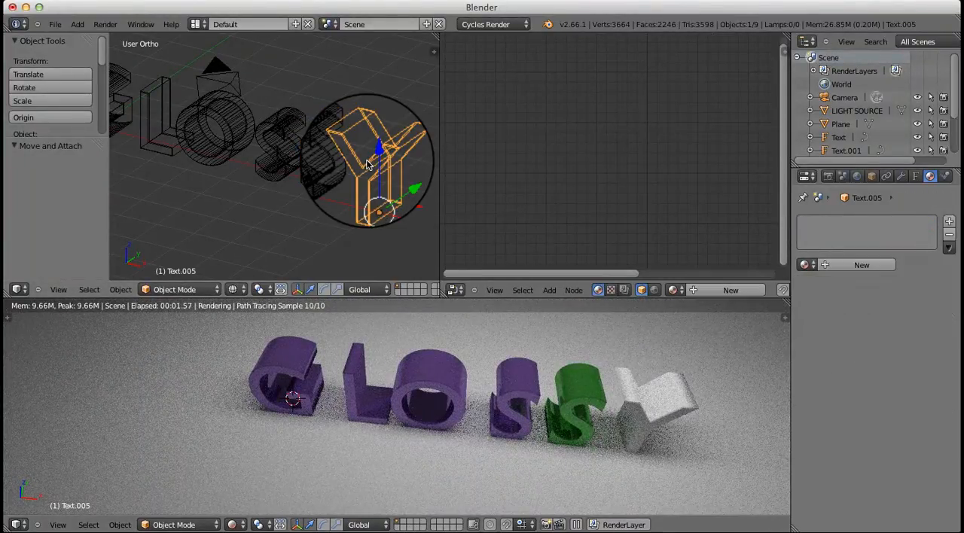
left_click(805, 265)
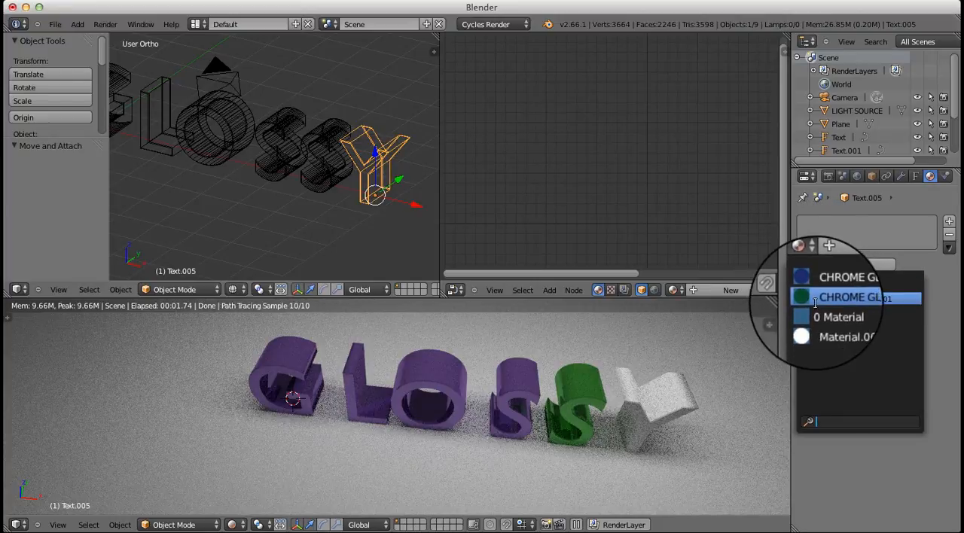
left_click(840, 280)
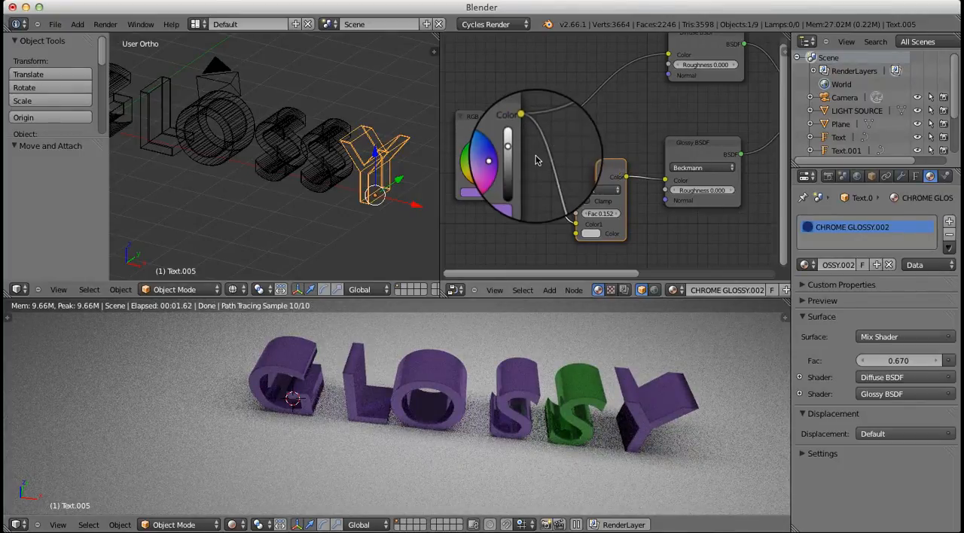
Set the RGB node color of the letter Y's material to a muted blue
scroll(636, 193, "down", 1)
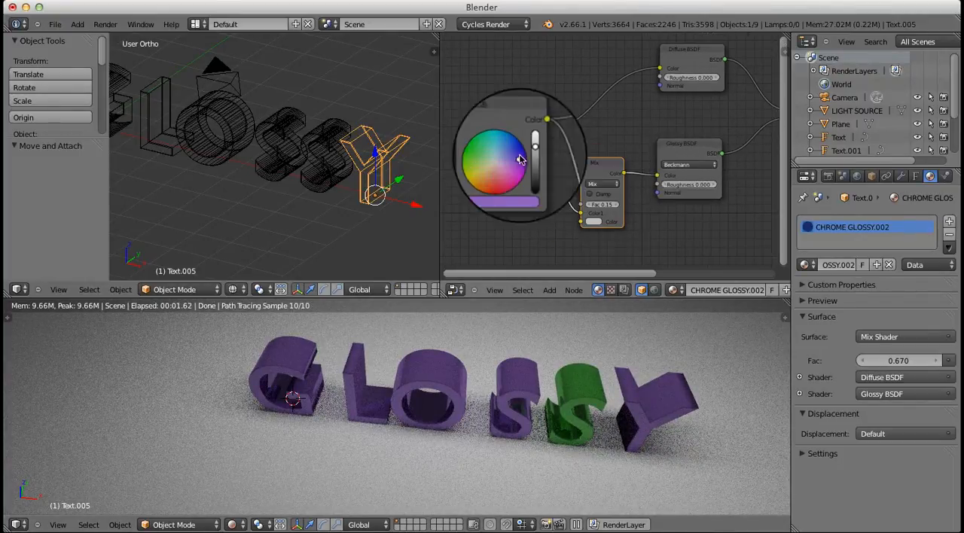
left_click_drag(509, 156, 518, 146)
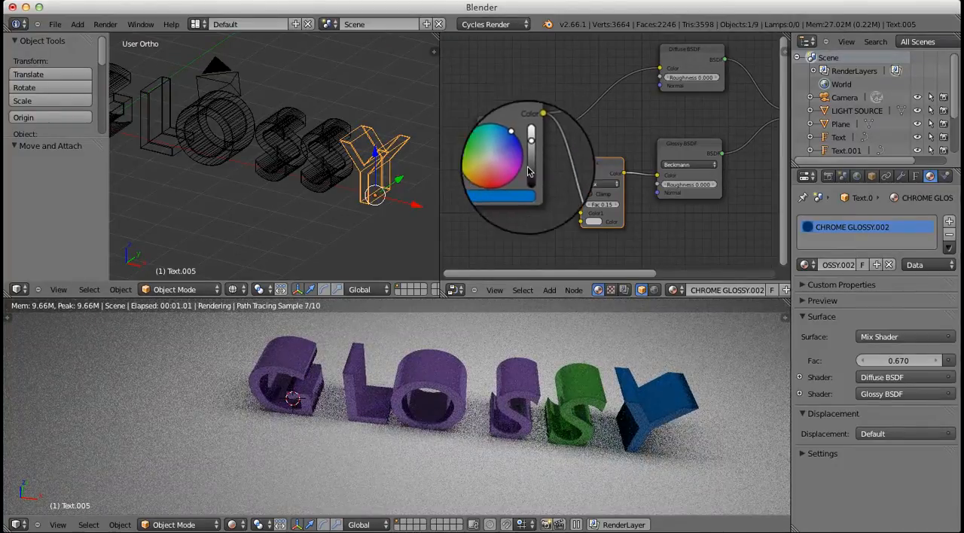
scroll(603, 429, "up", 2)
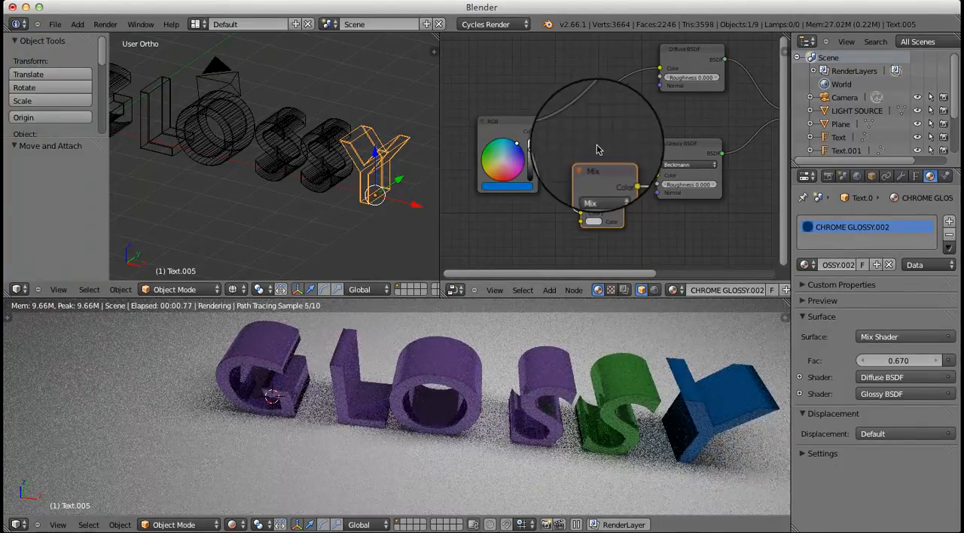
left_click(516, 150)
left_click(518, 150)
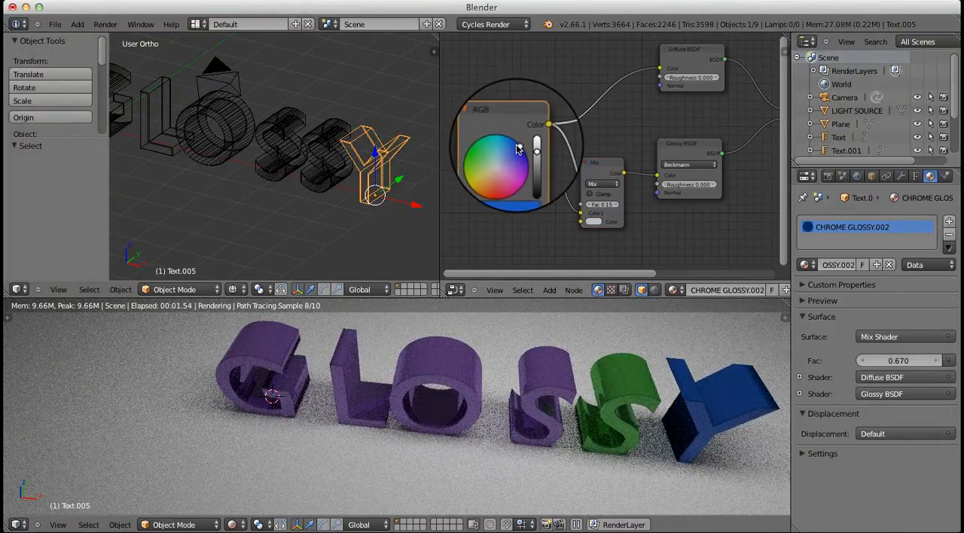
left_click_drag(518, 149, 514, 153)
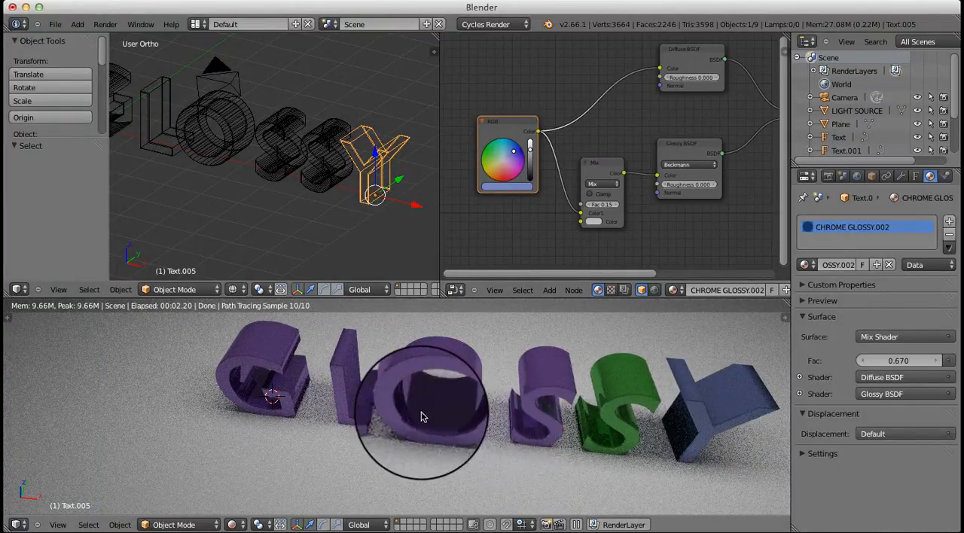
Set the Cycles sampling to 100 render samples and 70 preview samples
left_click(828, 176)
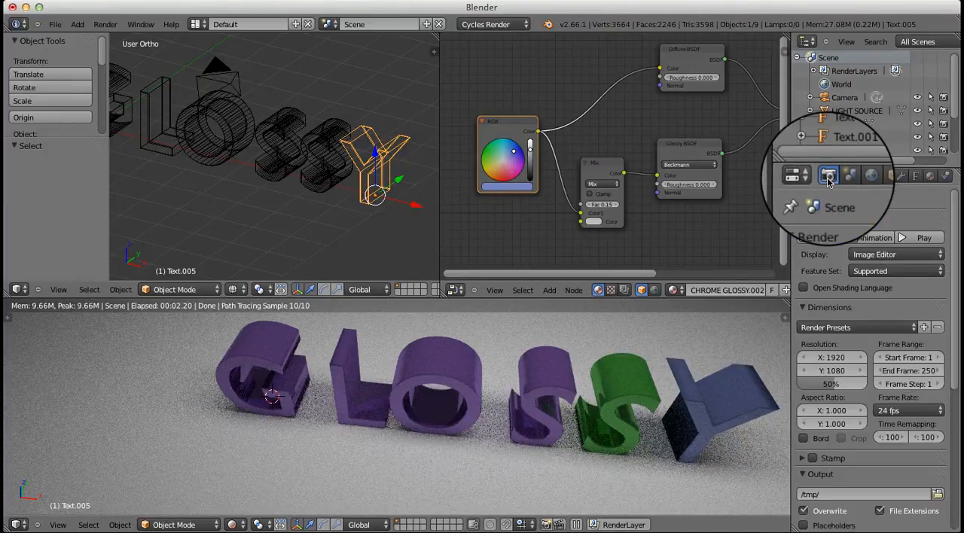
scroll(903, 376, "down", 5)
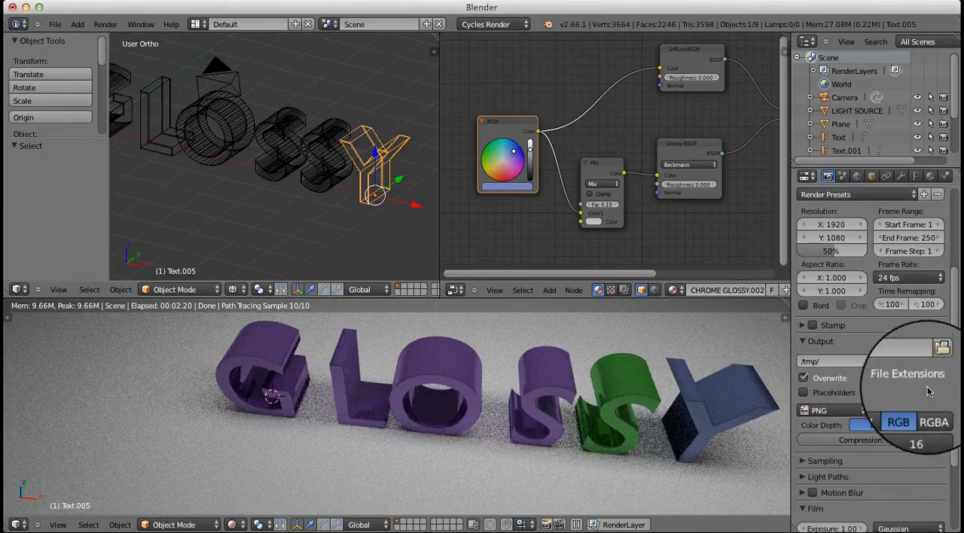
left_click(811, 462)
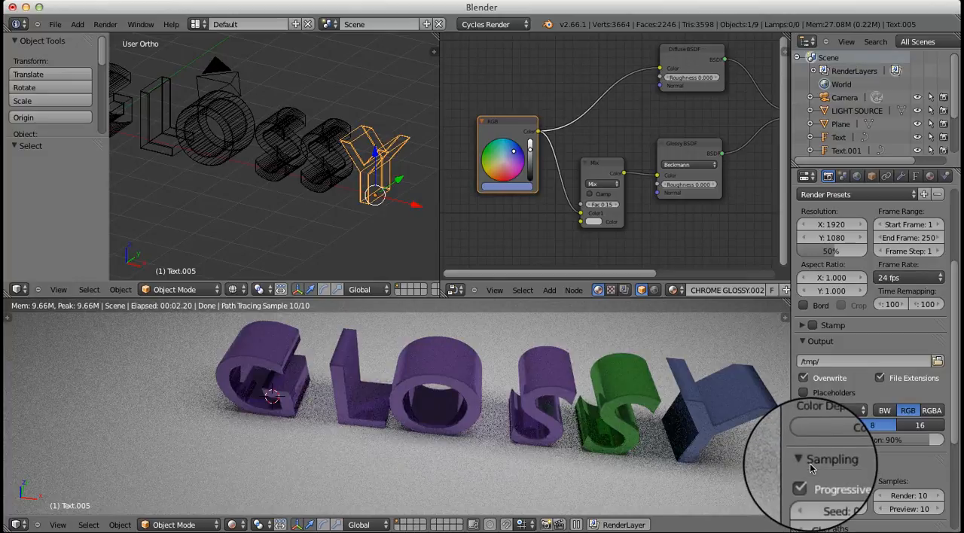
scroll(877, 425, "down", 5)
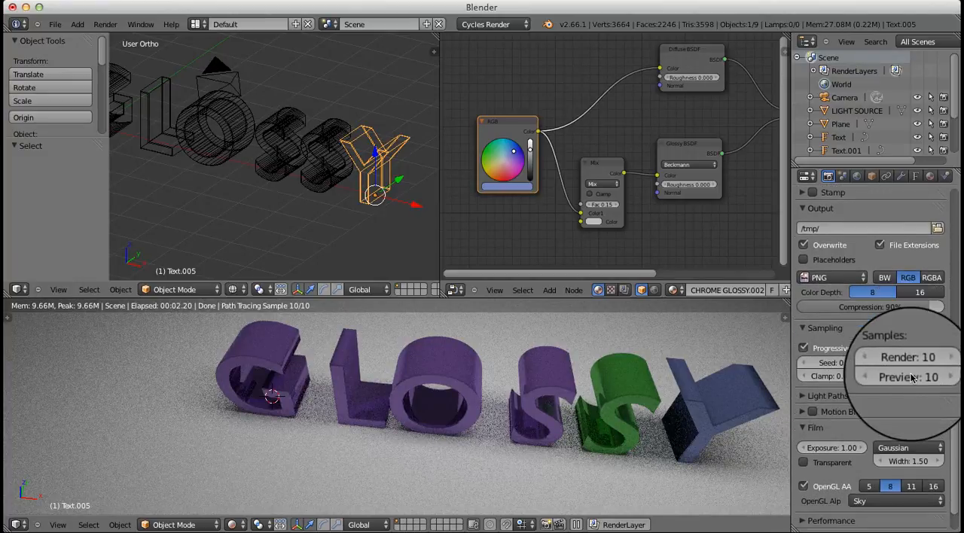
scroll(911, 377, "down", 1)
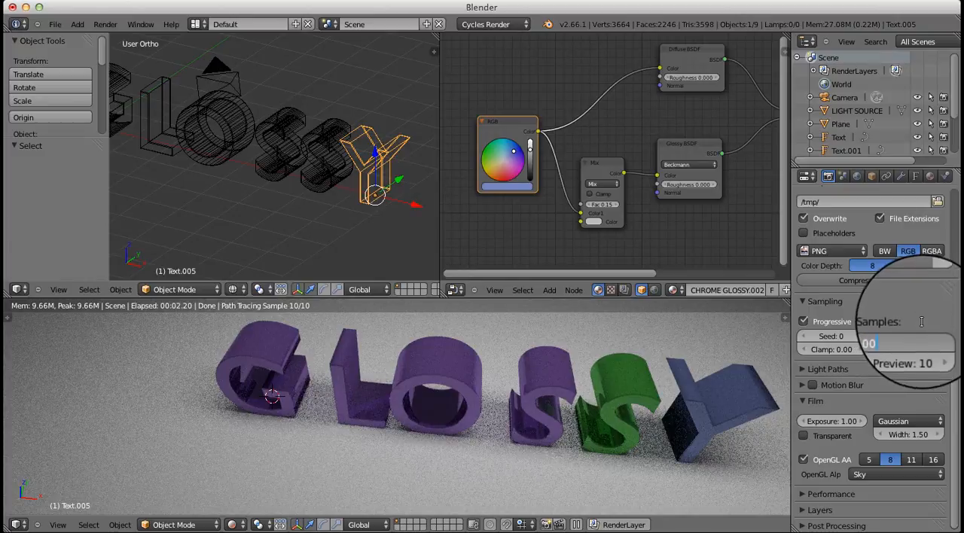
key("Return")
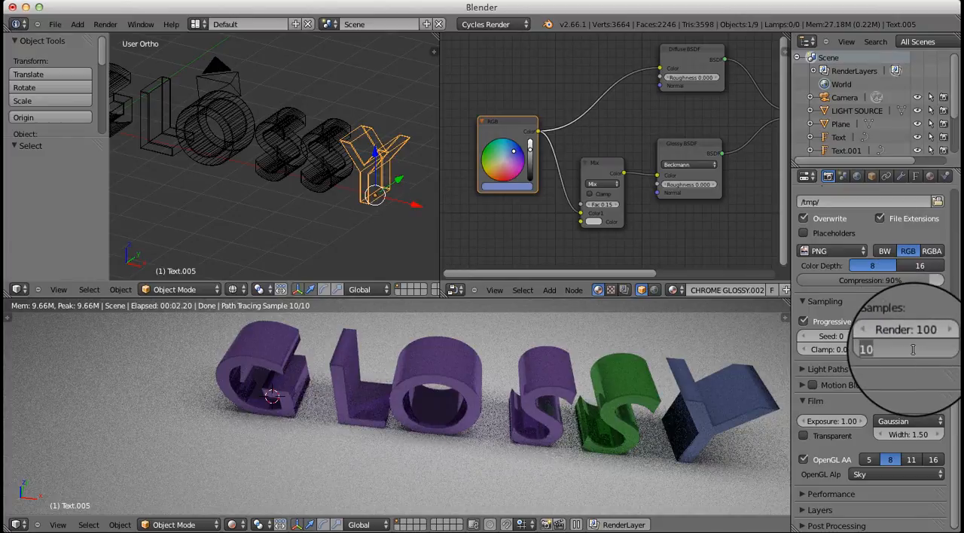
type("0")
key("Return")
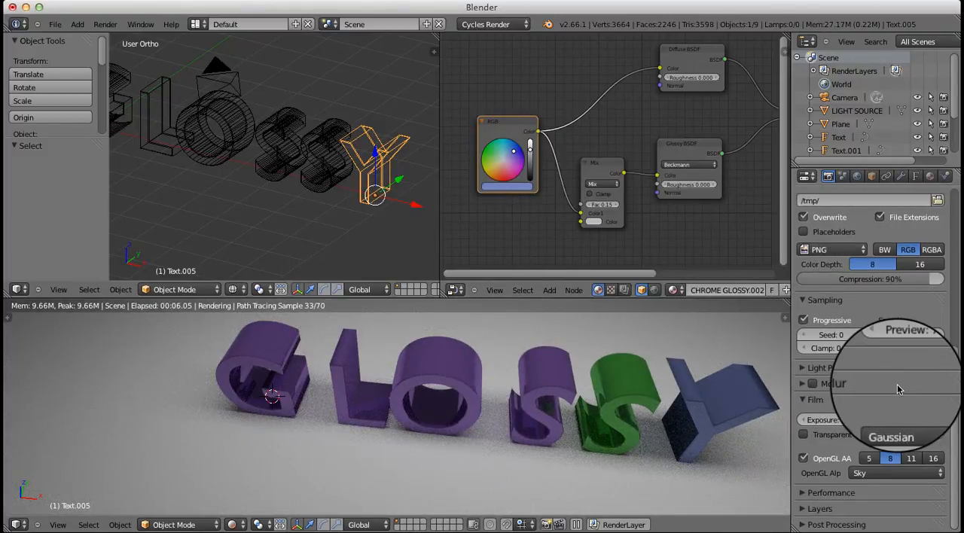
Apply the Full Global Illumination light paths preset and lighten the world's background color
left_click(826, 368)
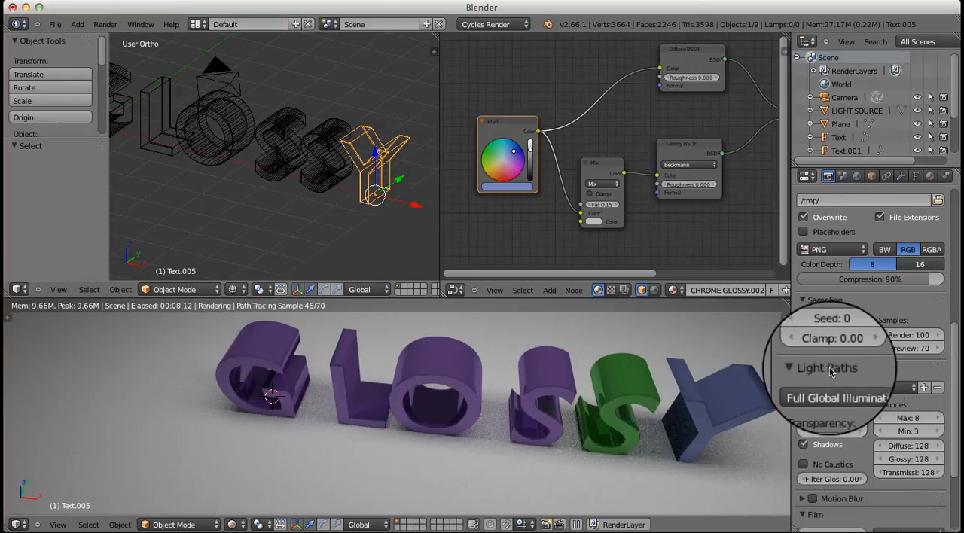
left_click(845, 388)
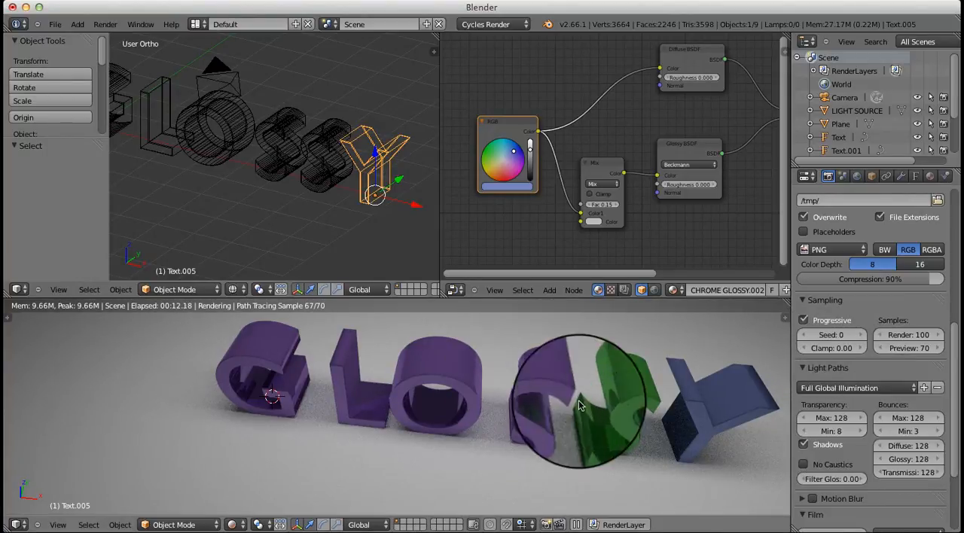
left_click(856, 177)
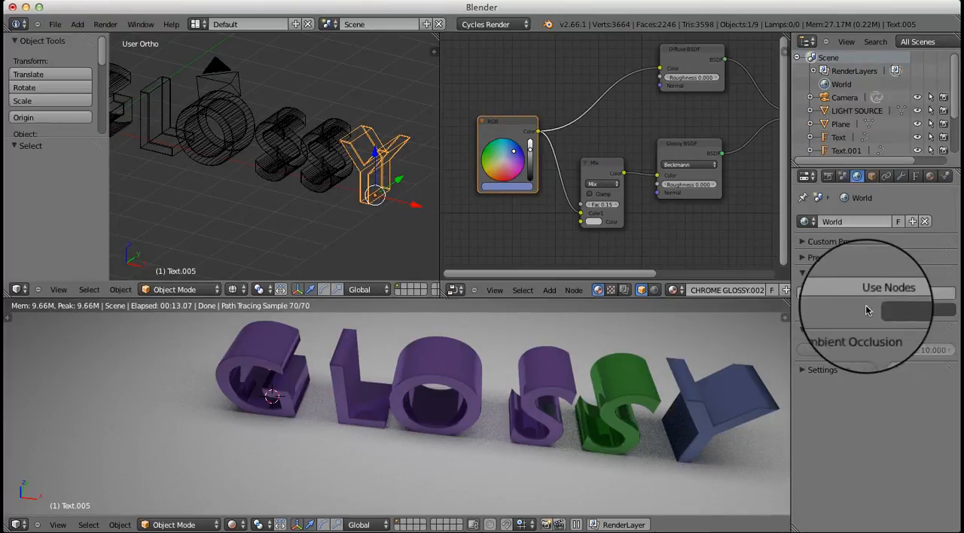
left_click(907, 314)
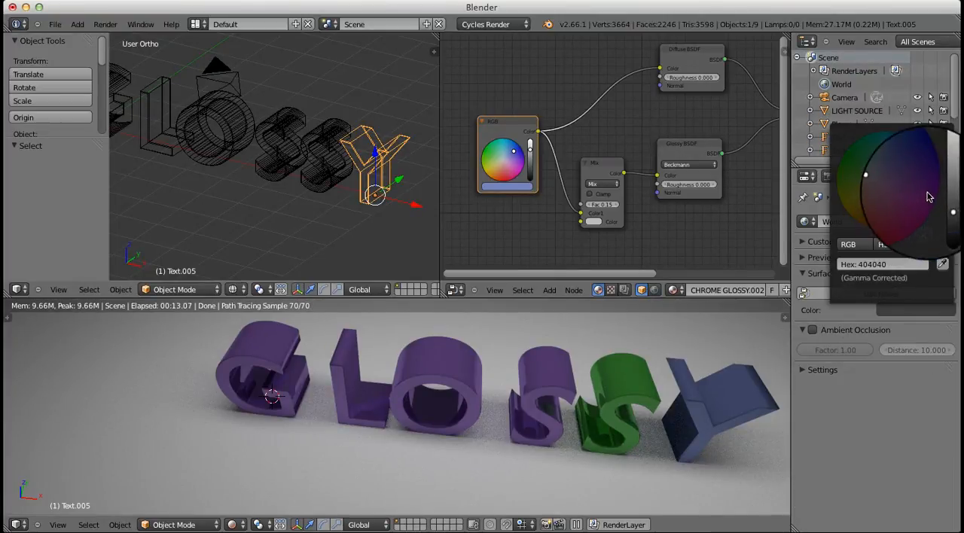
left_click(945, 175)
left_click_drag(945, 174, 947, 176)
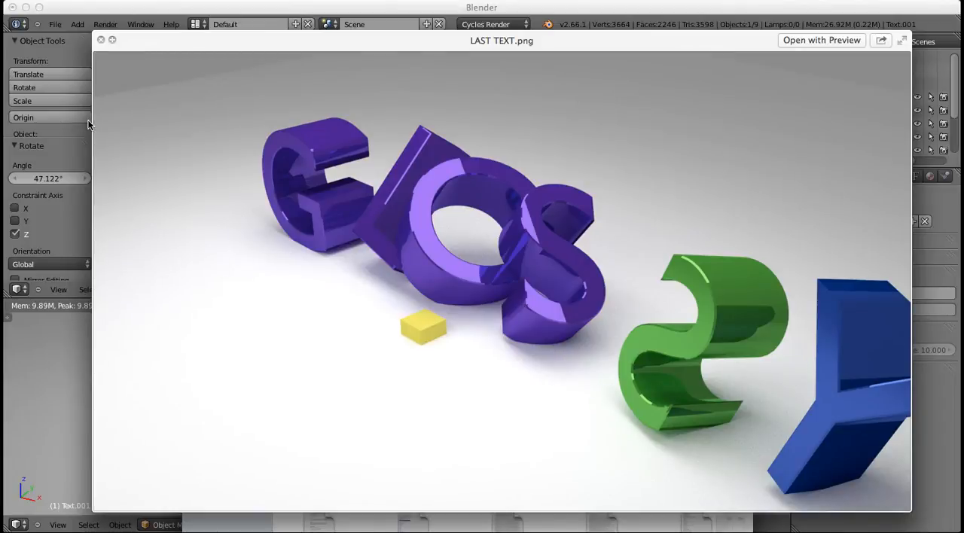
Return to the Blender scene from the reference image preview and rotate the letter L about -15° around the global Z axis
left_click(70, 136)
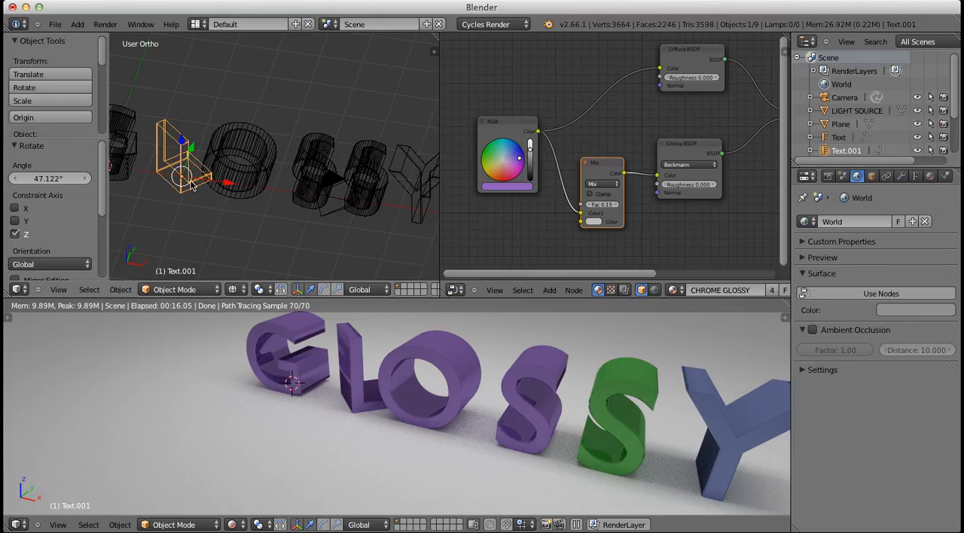
key("r")
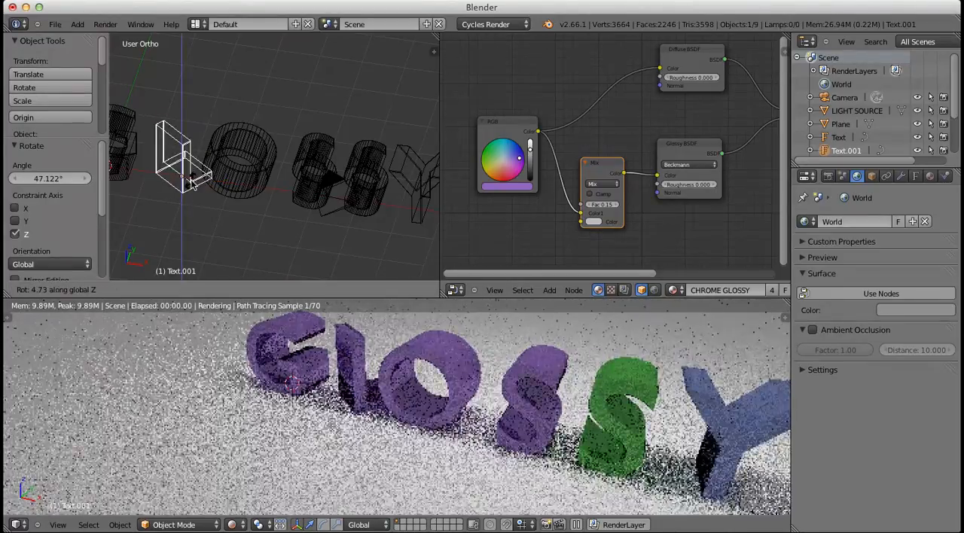
left_click(188, 186)
Move the letter O about 0.4 units along the global X axis, away from the L
right_click(228, 180)
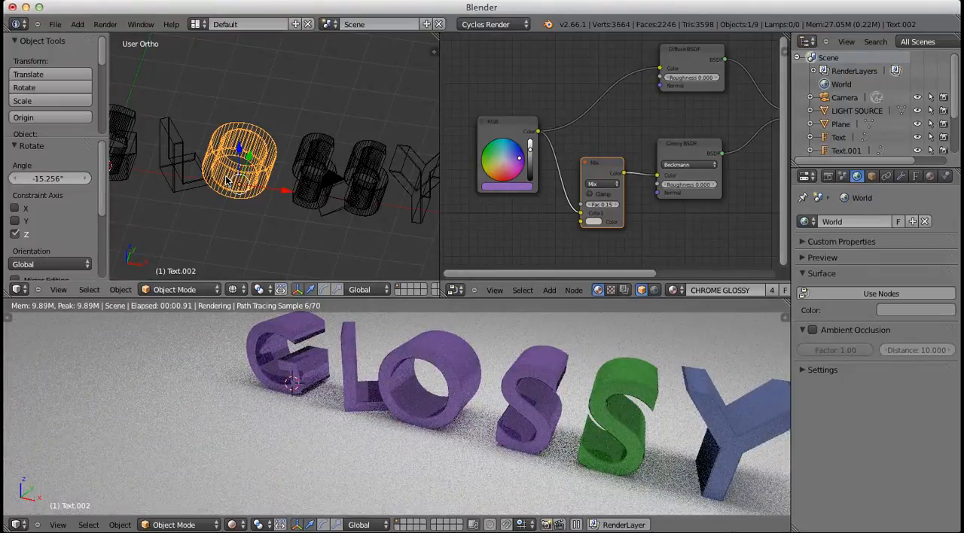
key("g")
key("x")
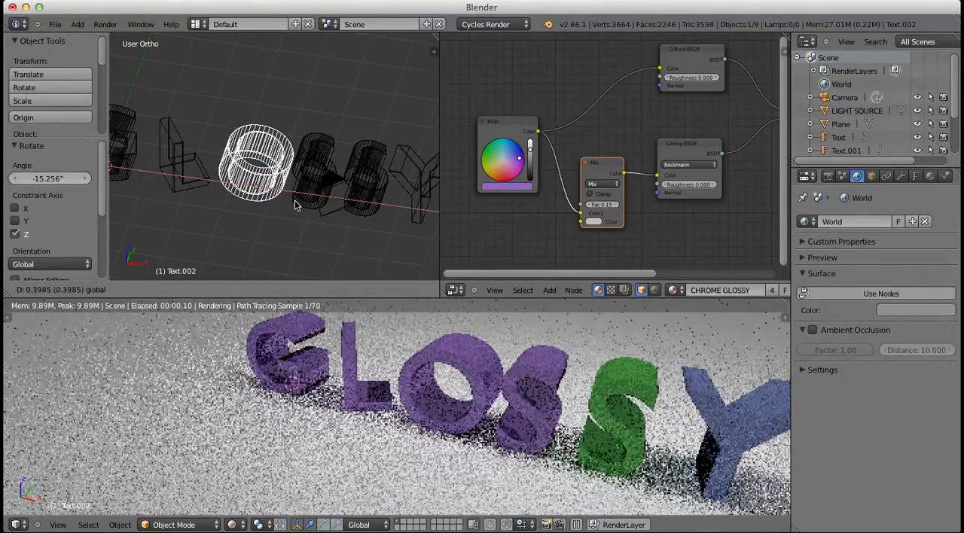
left_click(292, 207)
Rotate the letter O about -56° around the global Z axis
middle_click_drag(292, 208, 296, 187)
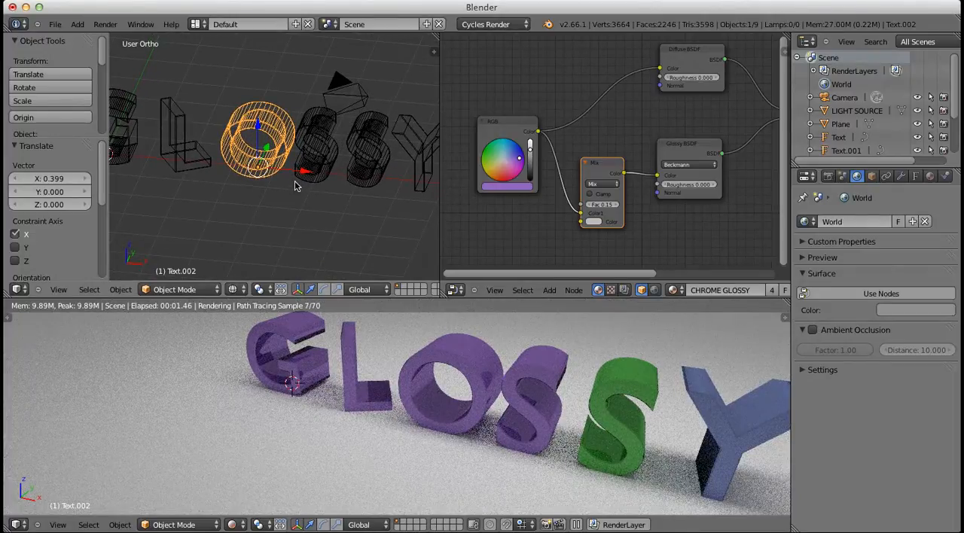
key("r")
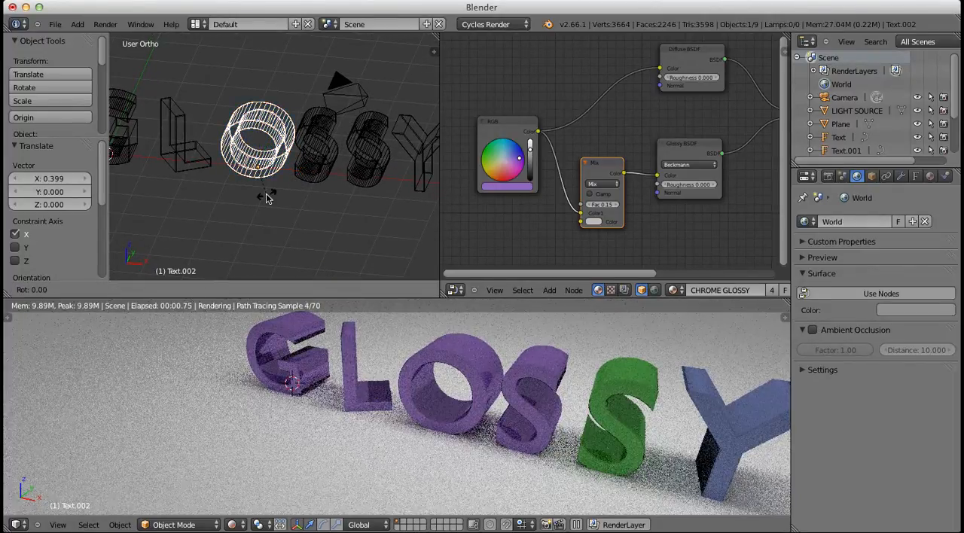
key("z")
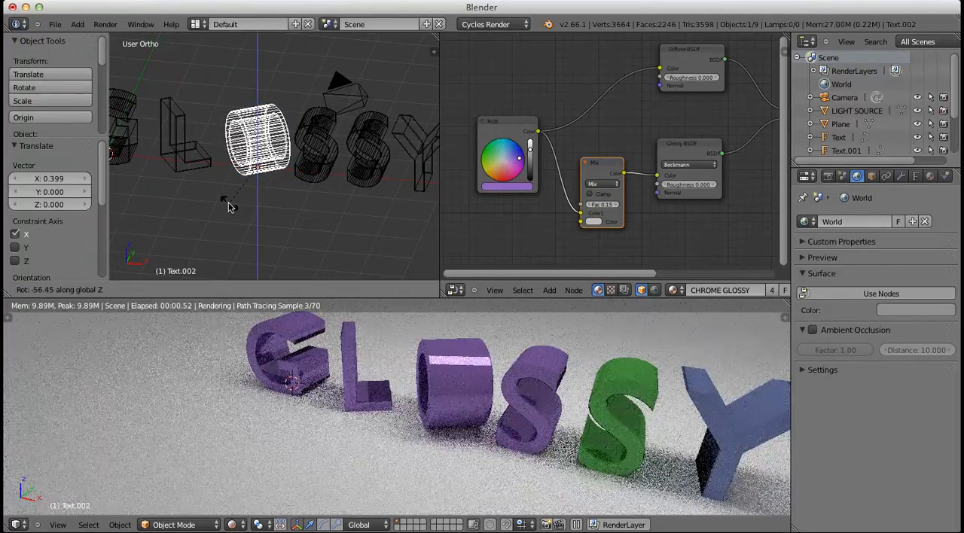
left_click(229, 207)
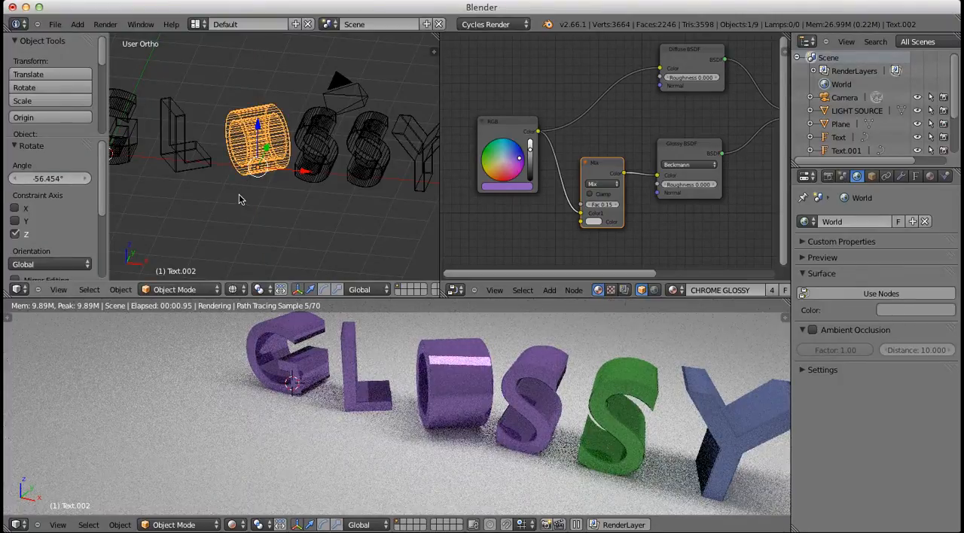
Rotate the letter O by about another -158° around the global Z axis
key("r")
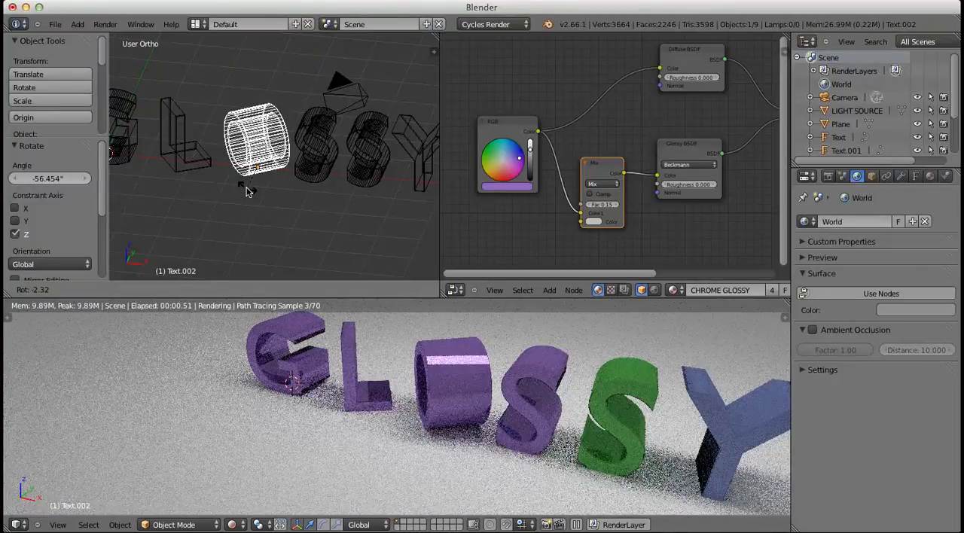
right_click(245, 191)
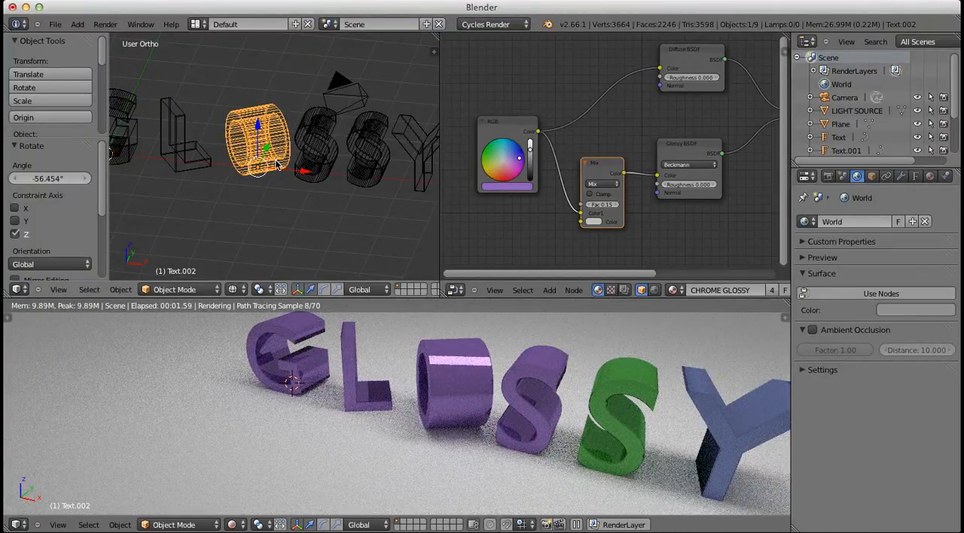
key("r")
key("z")
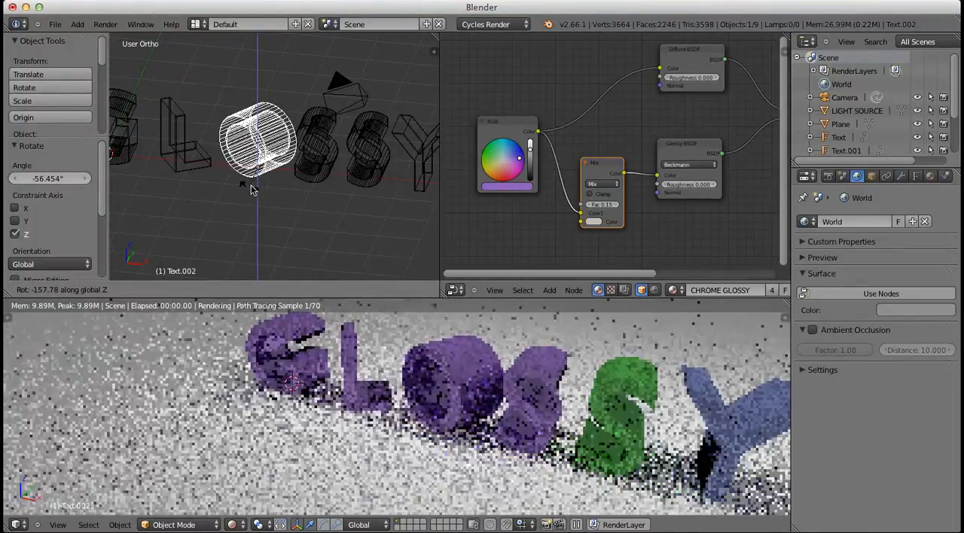
left_click(248, 186)
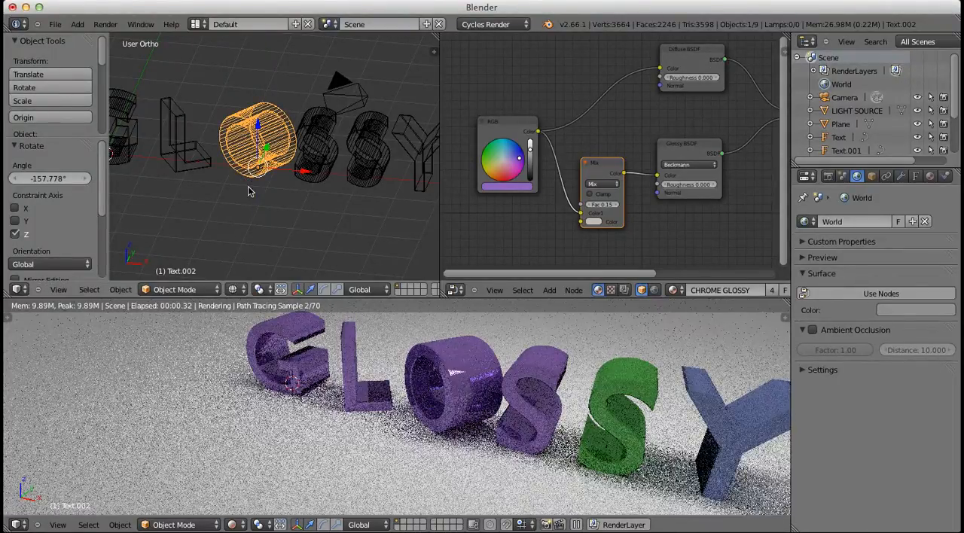
Rotate the purple letter S about 42° around the global Z axis
right_click(526, 379)
key("r")
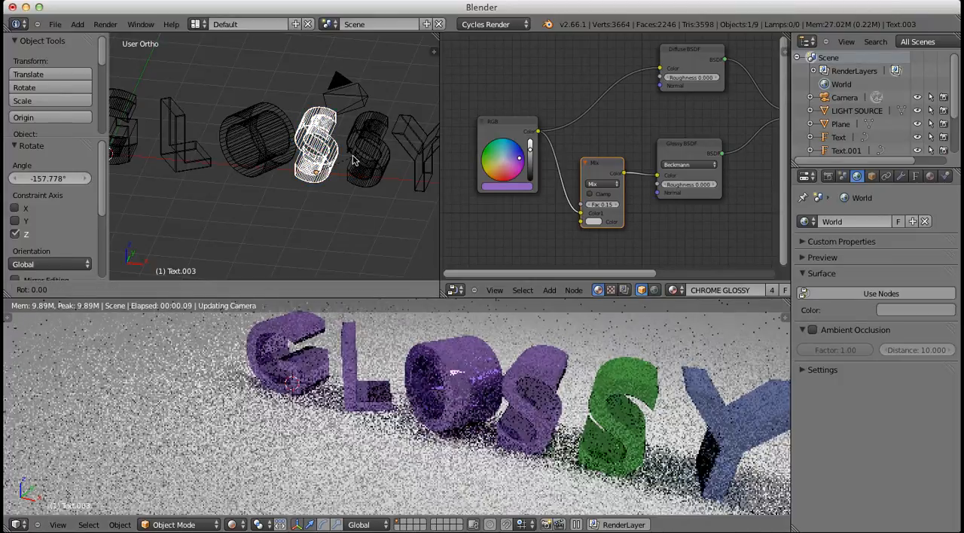
left_click(364, 152)
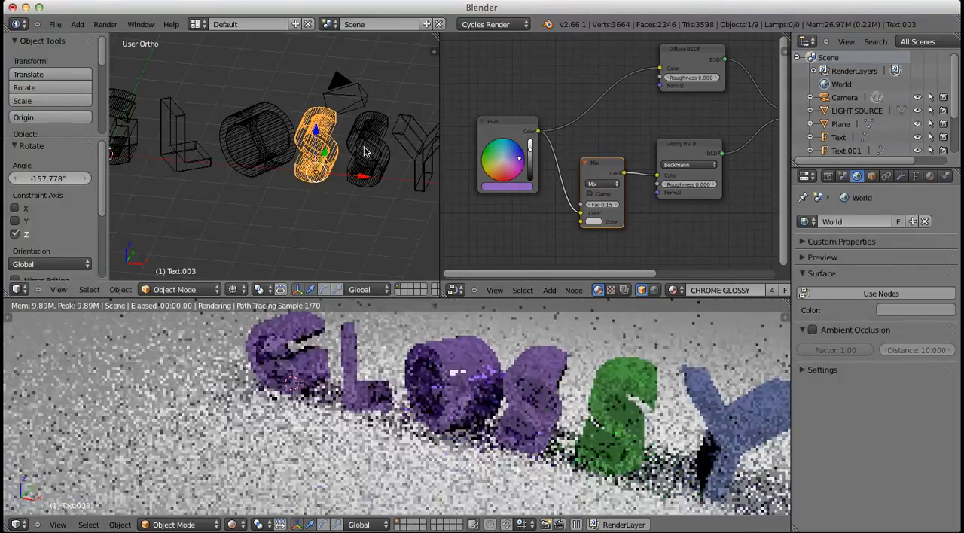
key("r")
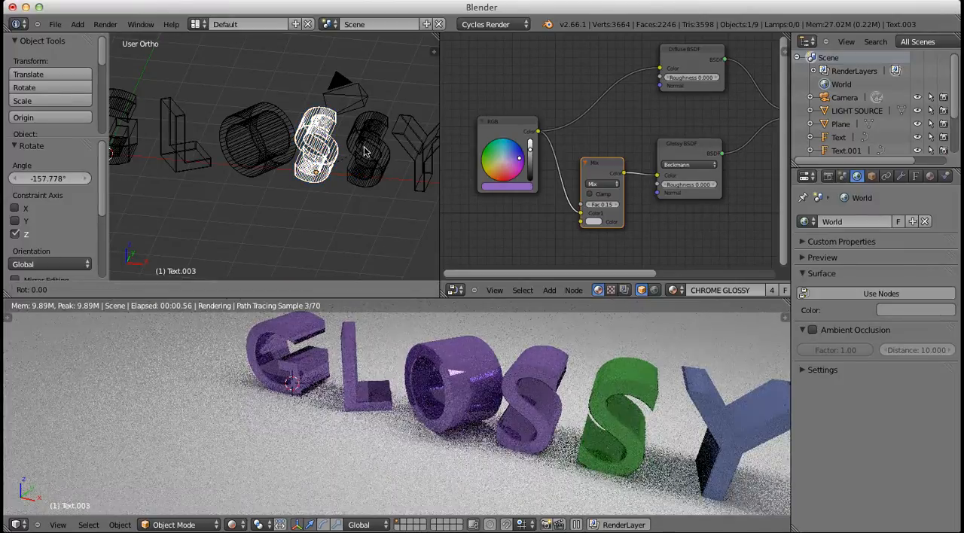
key("z")
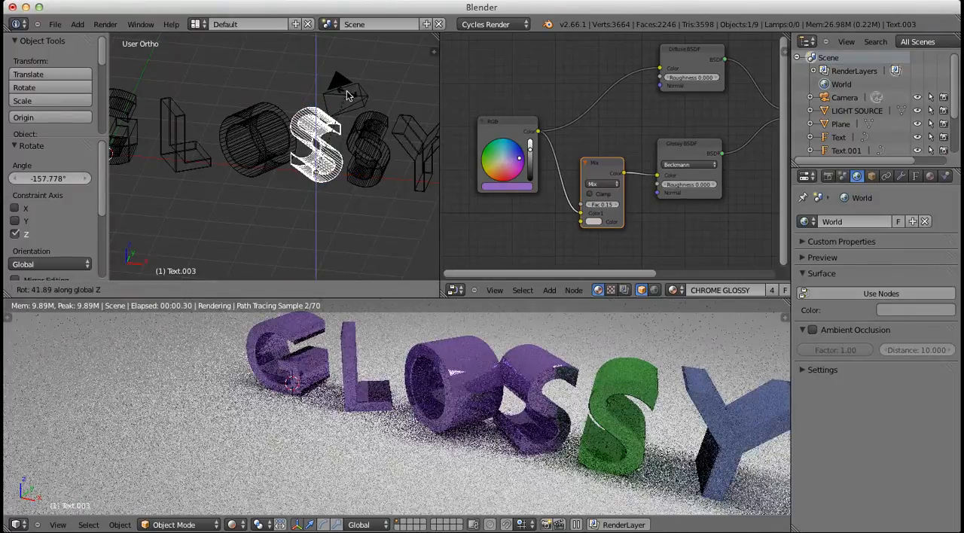
left_click(347, 95)
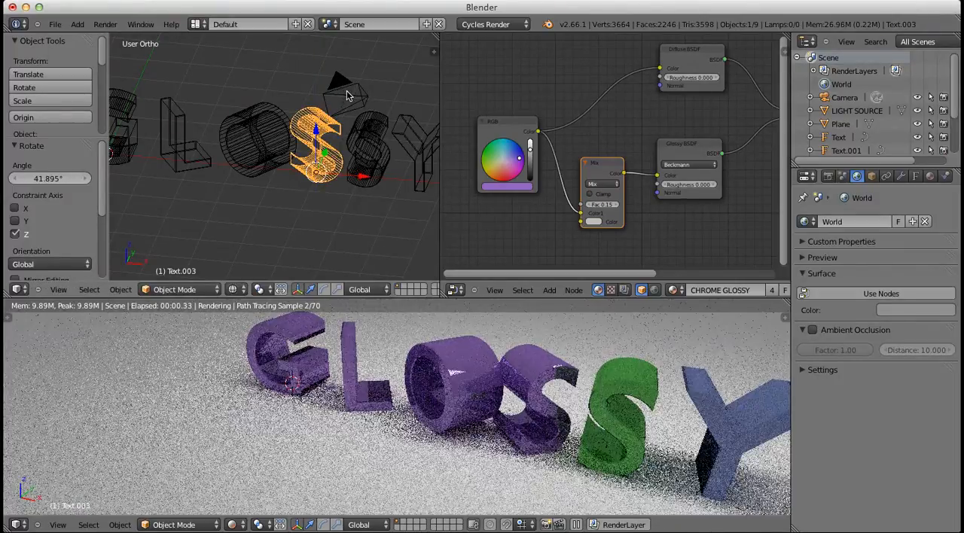
Move the purple S about 0.14 units along the global X axis, away from the O
key("g")
key("x")
left_click(353, 178)
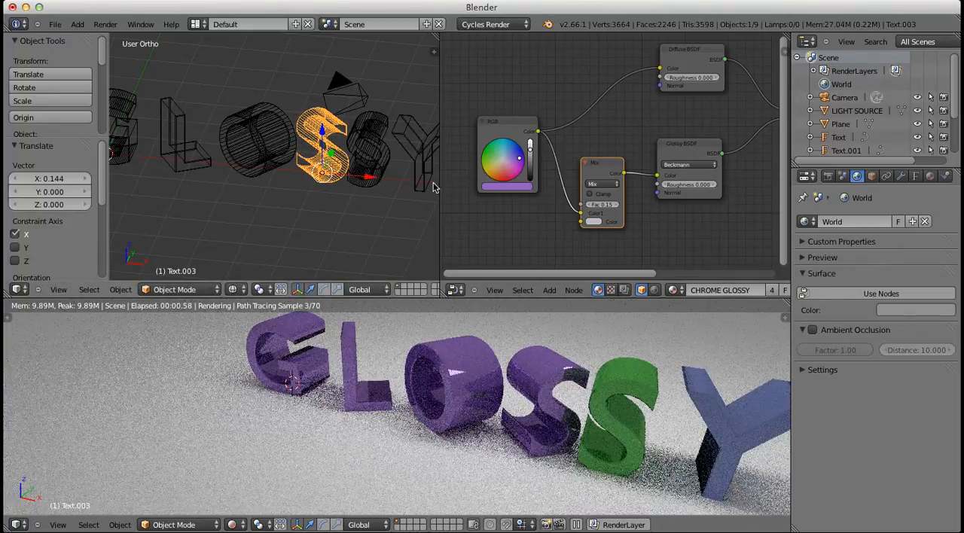
right_click(369, 140)
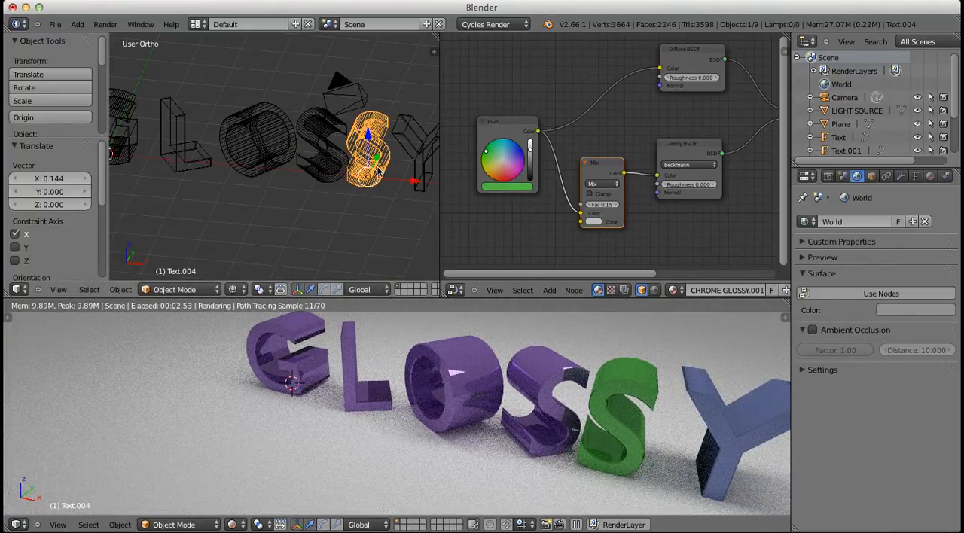
key("r")
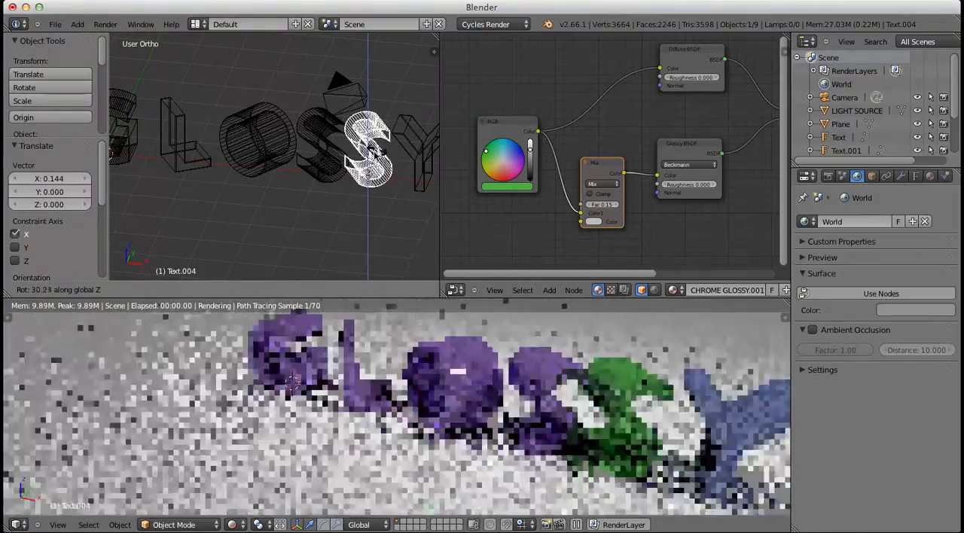
left_click(389, 143)
Rotate the blue letter Y about 35° around the global Z axis
right_click(397, 158)
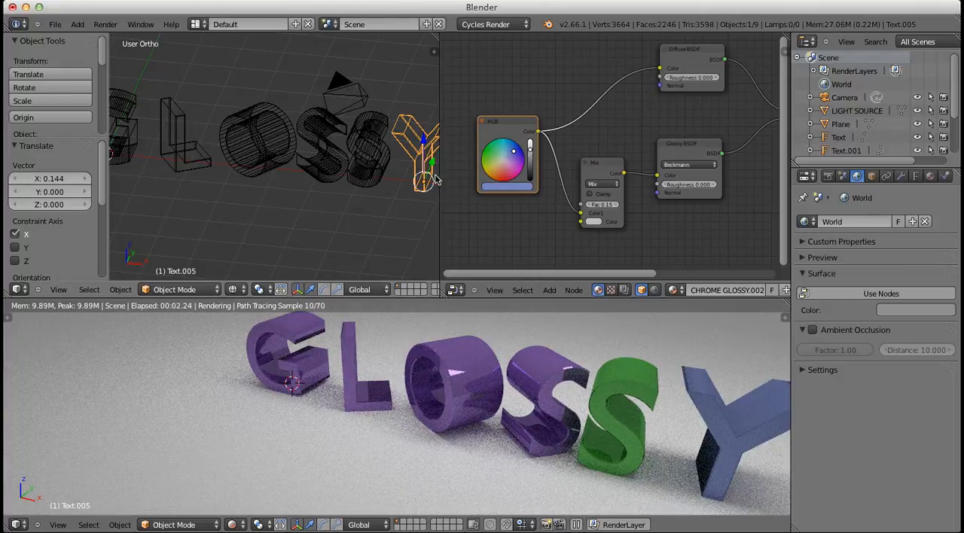
scroll(369, 181, "down", 1)
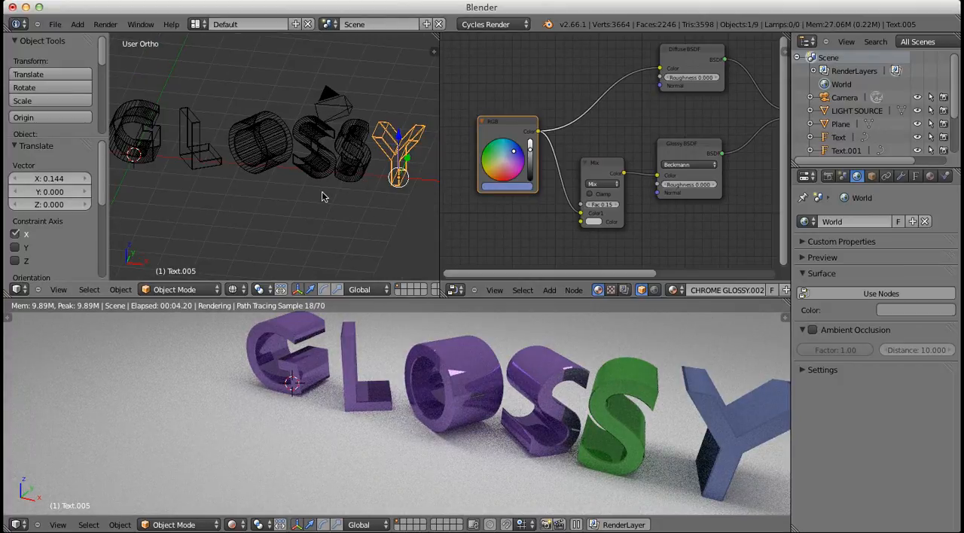
scroll(321, 197, "down", 1)
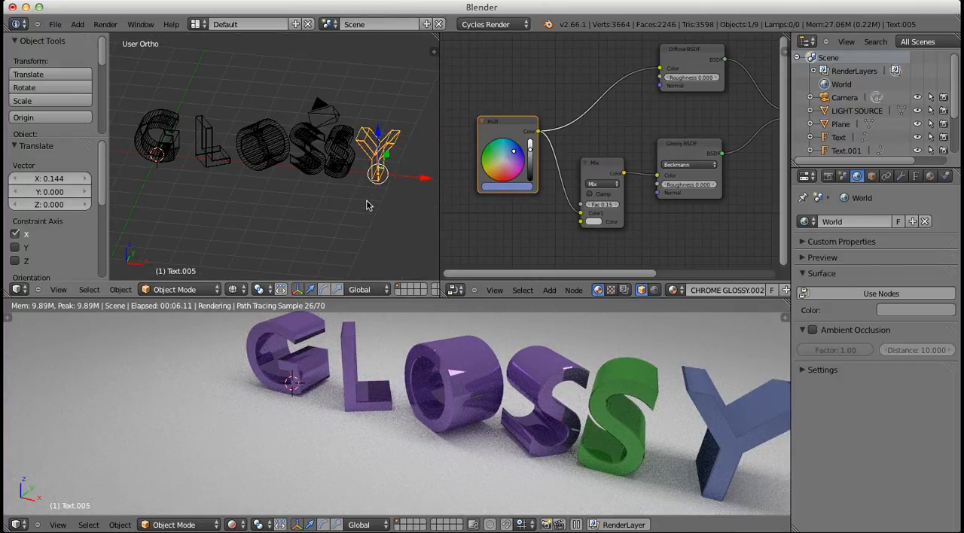
key("r")
key("z")
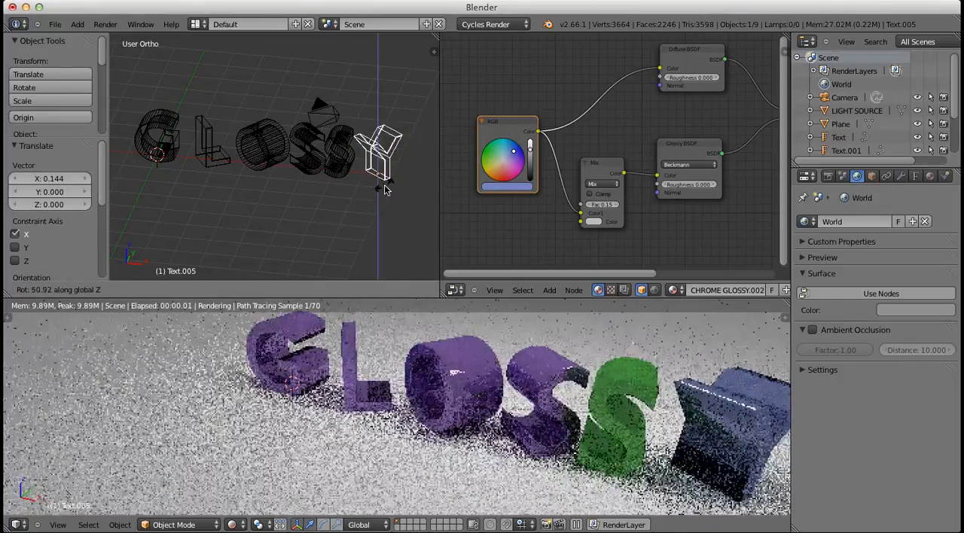
left_click(376, 189)
Duplicate the LIGHT SOURCE plane in place and move the copy about -9.74 units along the global Y axis
middle_click_drag(377, 189, 329, 127)
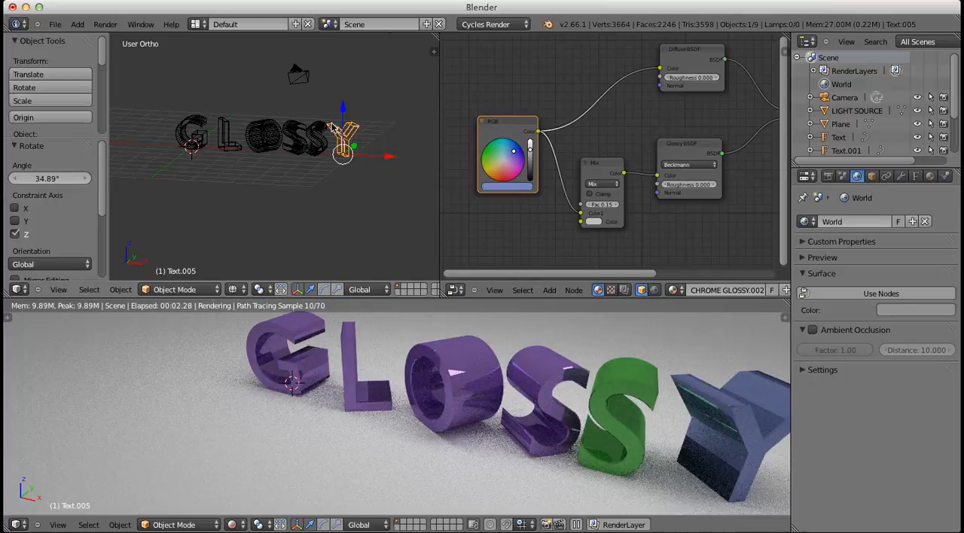
middle_click_drag(259, 77, 260, 85)
right_click(253, 63)
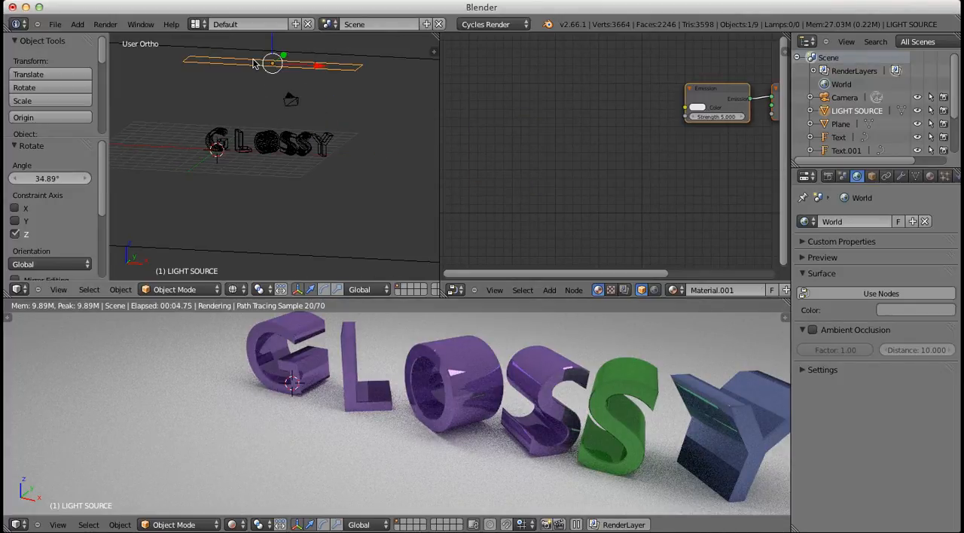
key("shift+d")
key("Escape")
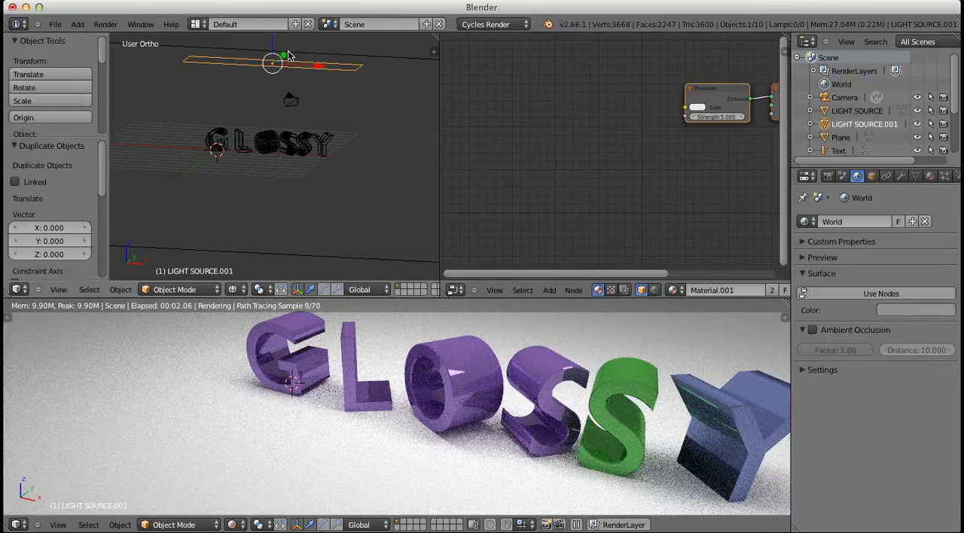
left_click_drag(286, 54, 262, 92)
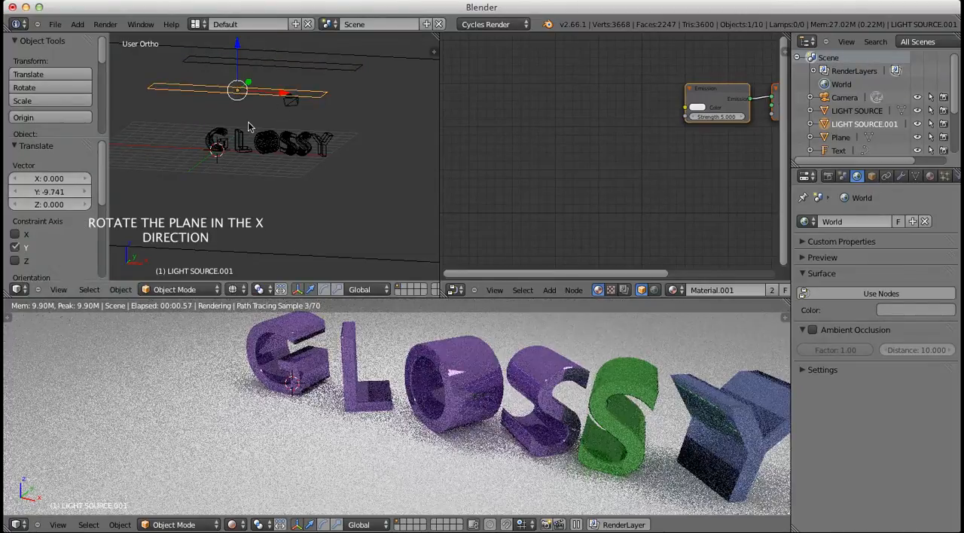
Rotate the duplicated light plane about 32° around the global X axis
middle_click_drag(249, 127, 213, 143)
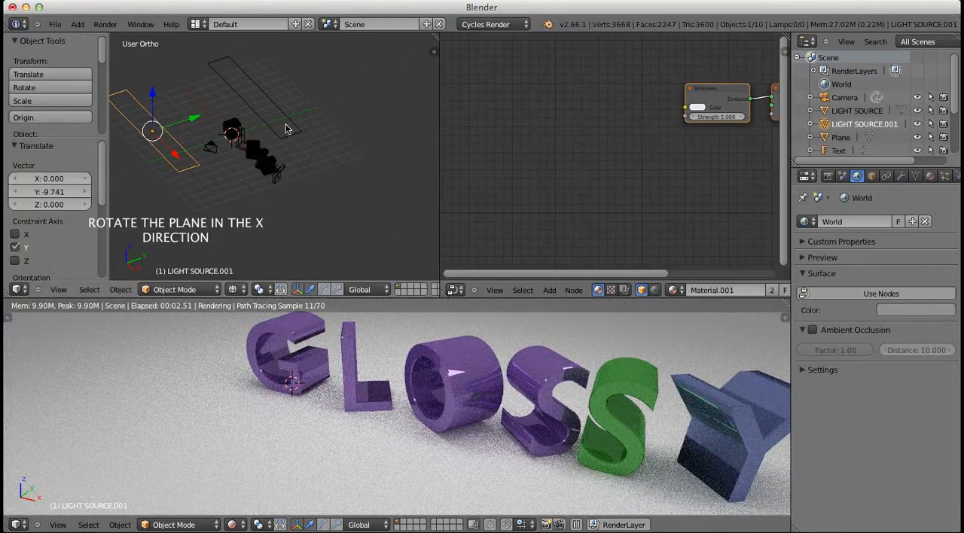
key("r")
key("x")
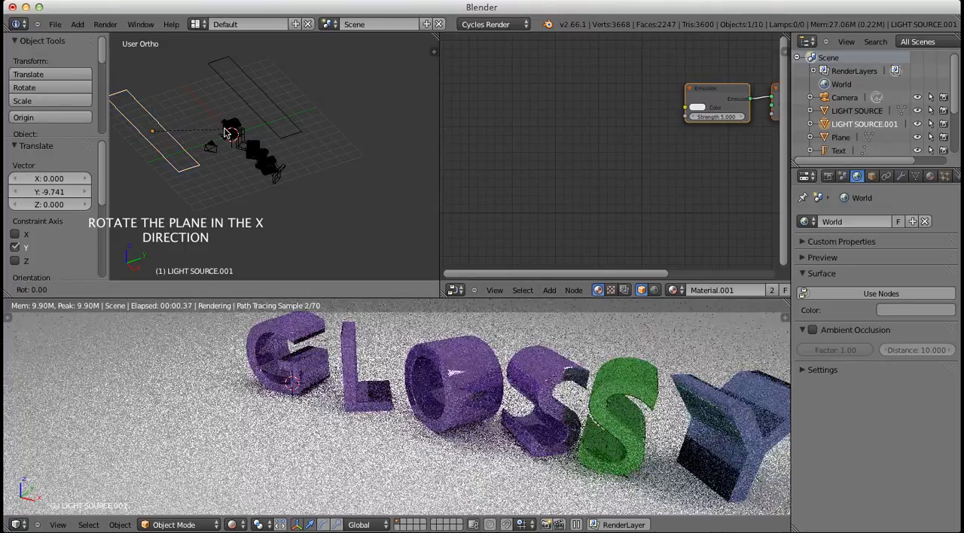
left_click(157, 125)
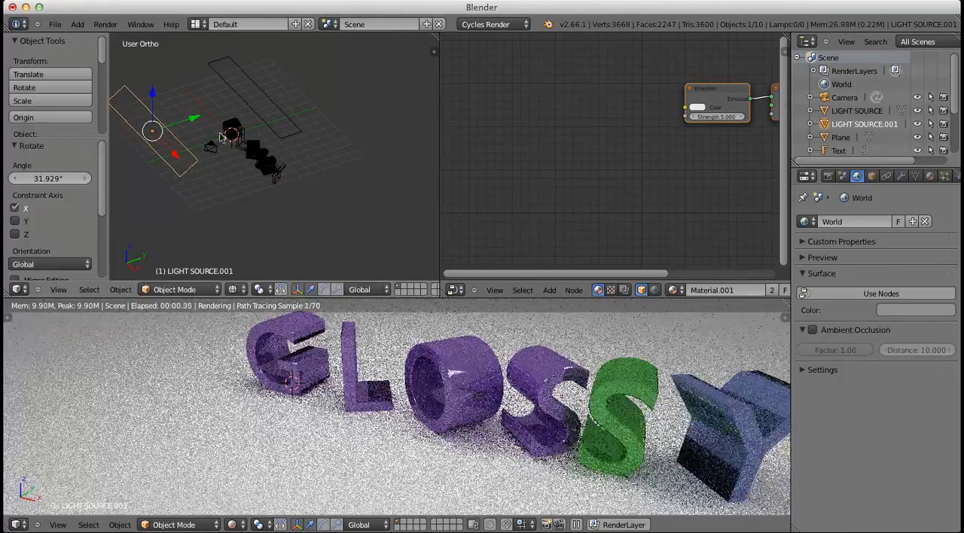
Move the duplicated light plane closer to the text along Y and lower it about 0.78 units along Z
middle_click_drag(219, 131, 191, 107)
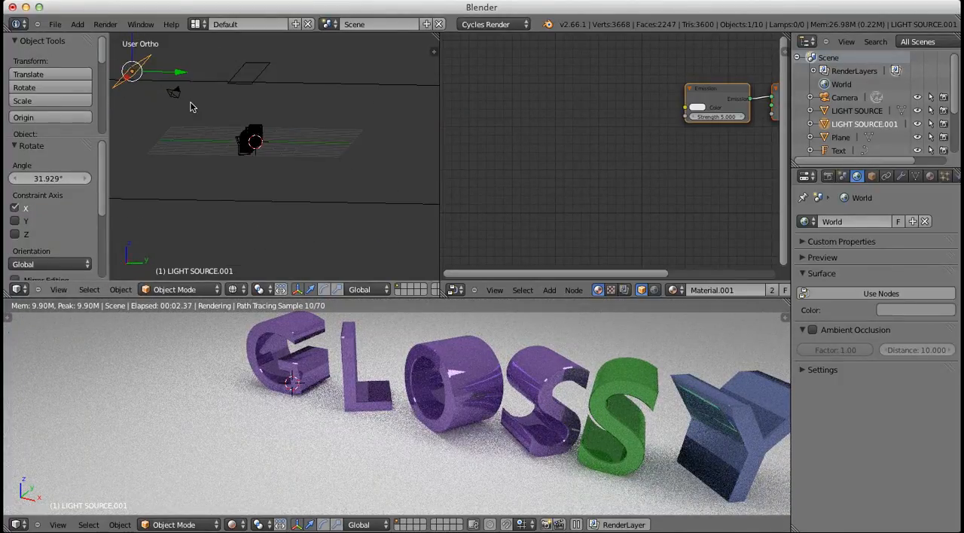
left_click_drag(178, 75, 210, 82)
left_click_drag(160, 54, 173, 87)
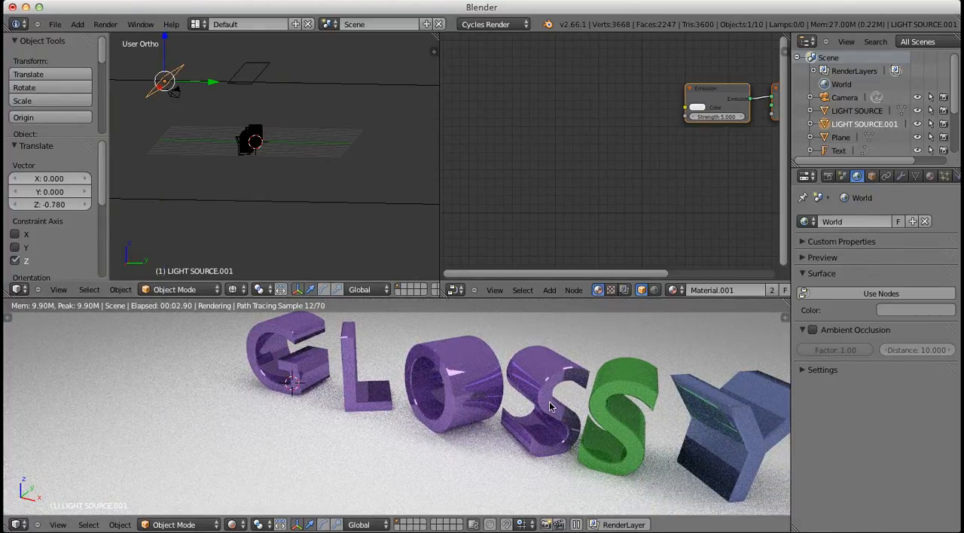
Start a test render of the image to check the camera framing, and stop it
left_click(105, 24)
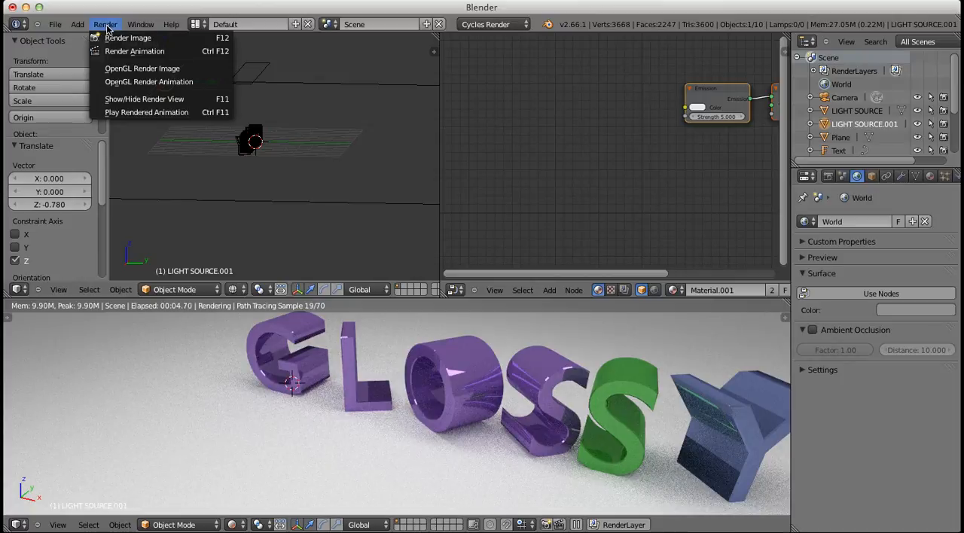
left_click(118, 37)
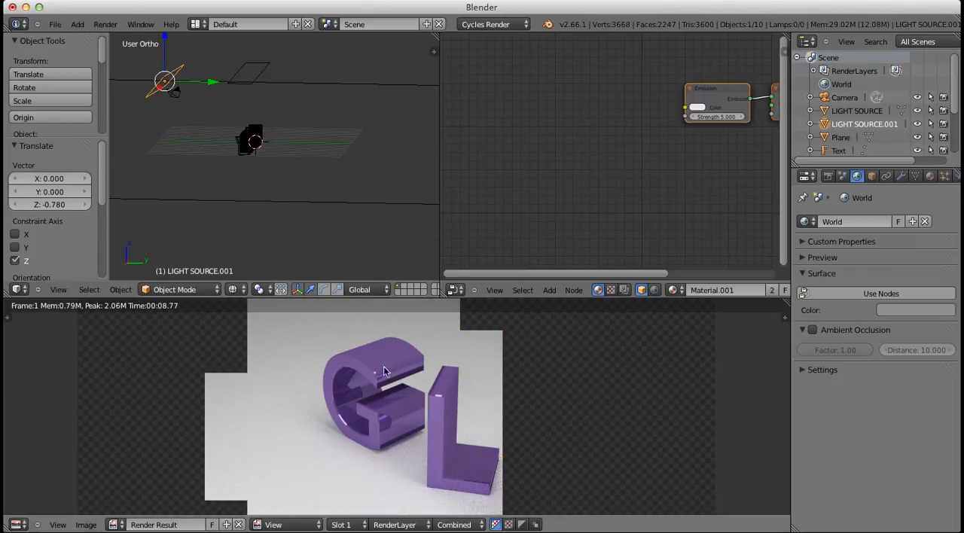
key("Escape")
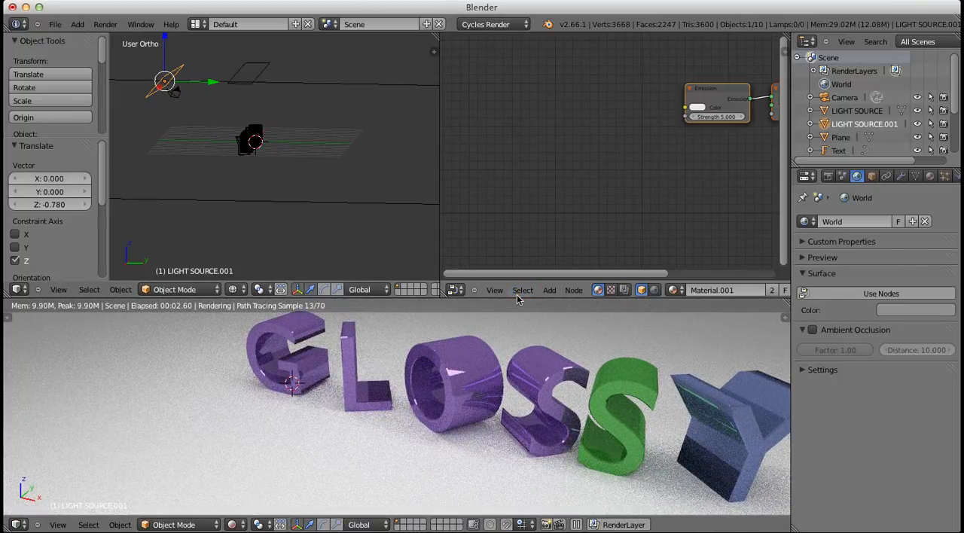
Enlarge the rendered preview area, bring all the GLOSSY letters into view and align the camera to that view
left_click_drag(517, 297, 518, 251)
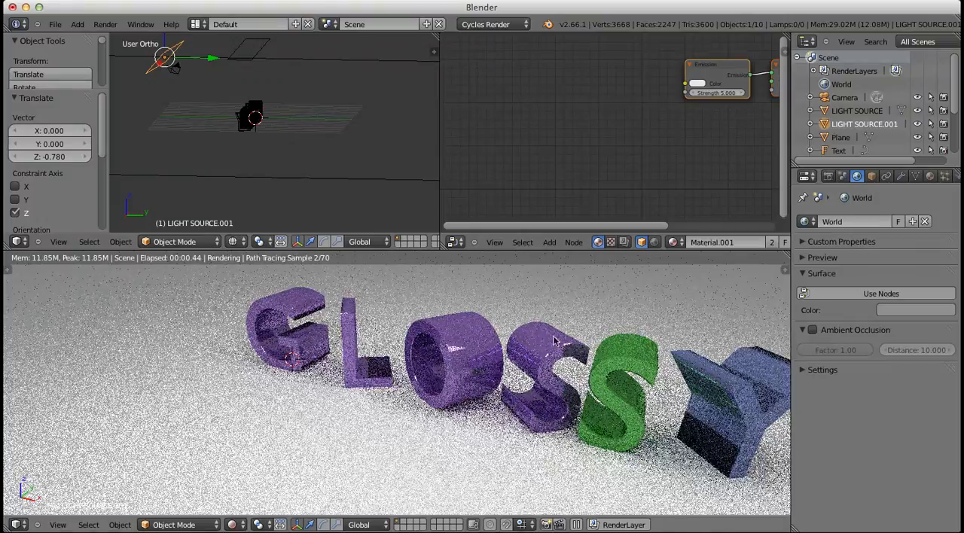
scroll(576, 350, "up", 3)
mouse_move(576, 350)
middle_mouse_down()
mouse_move(446, 331)
mouse_move(440, 338)
mouse_move(497, 388)
mouse_move(444, 370)
mouse_move(446, 388)
middle_mouse_up()
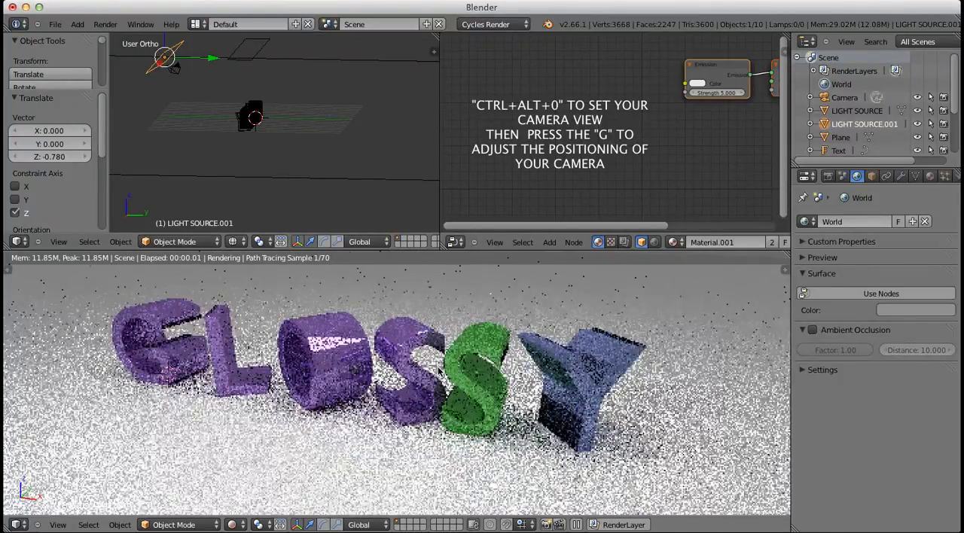
key("ctrl+alt+KP_0")
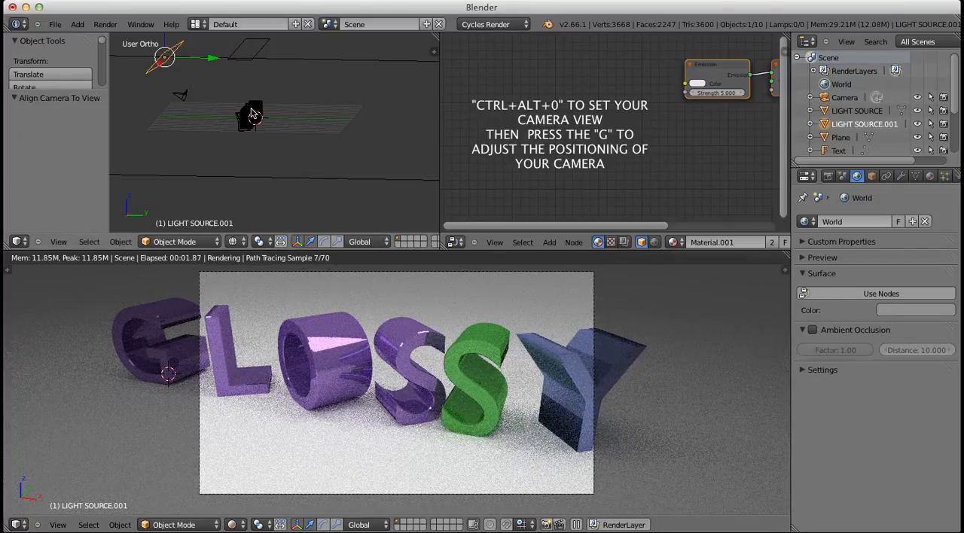
Show the camera view in the wireframe viewport and move the camera about -3.13 units along the global Y axis
key("KP_0")
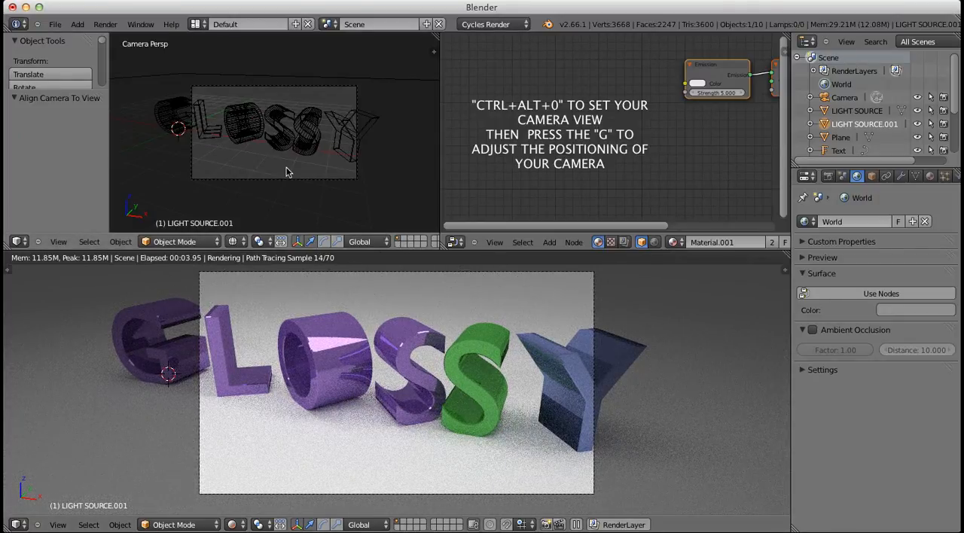
right_click(287, 177)
key("g")
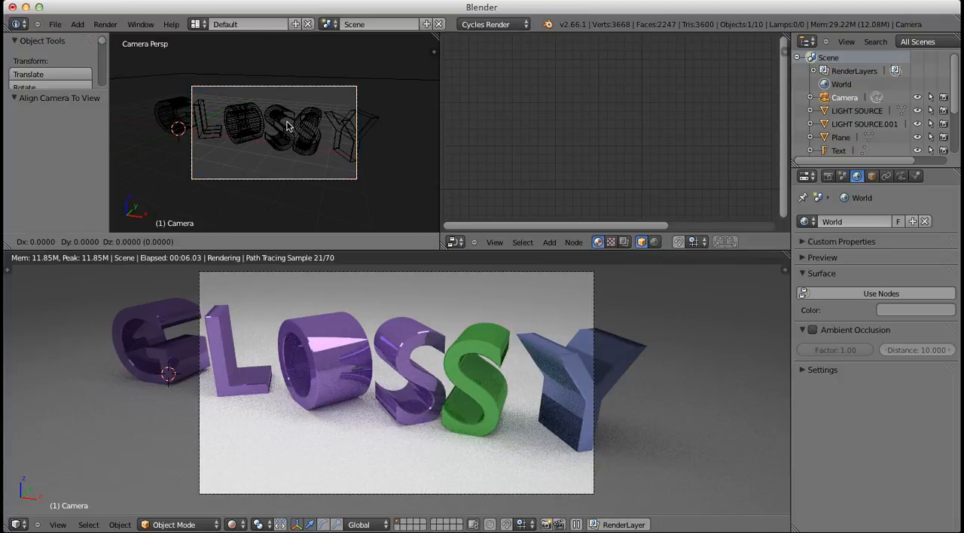
key("y")
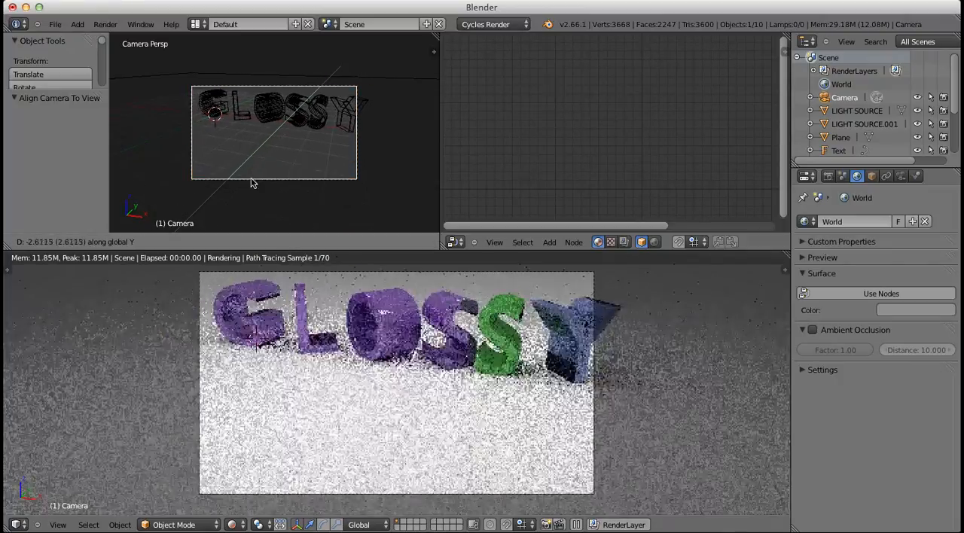
left_click(240, 198)
Move the camera about 1.17 units along the global Z axis and about 0.57 units along the global X axis
key("g")
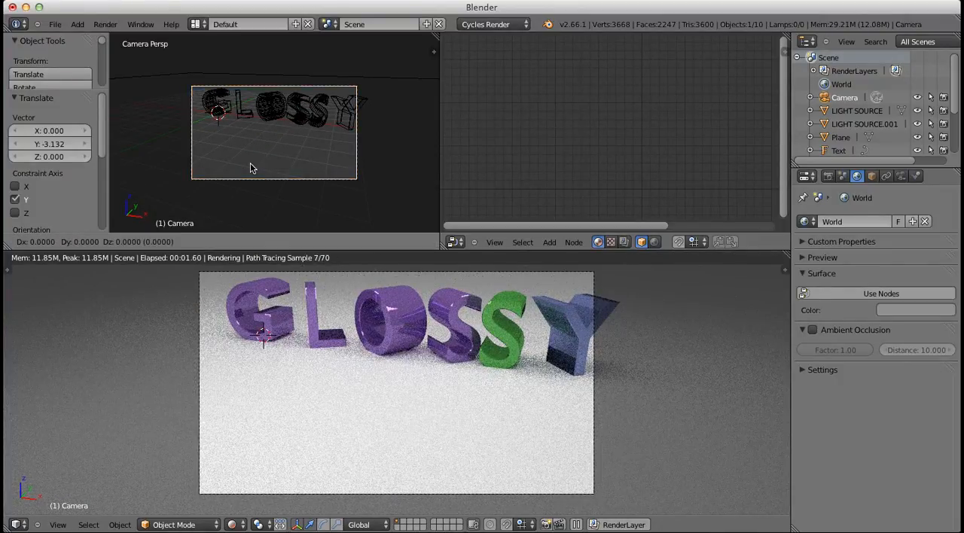
key("z")
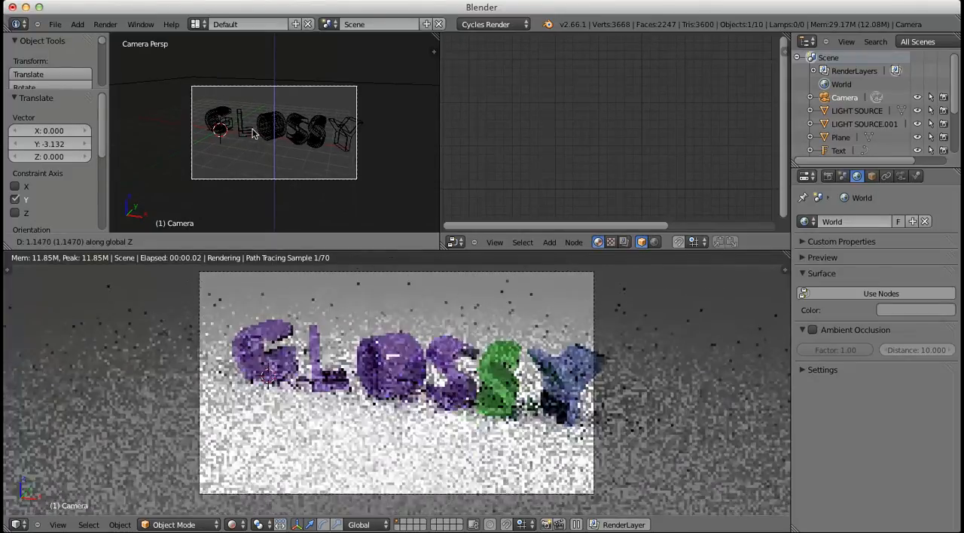
left_click(261, 131)
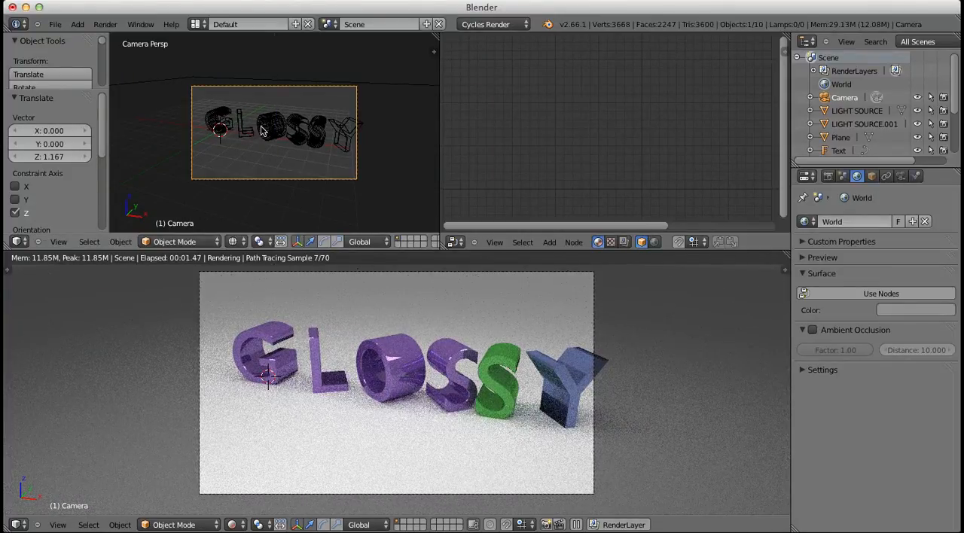
key("g")
key("x")
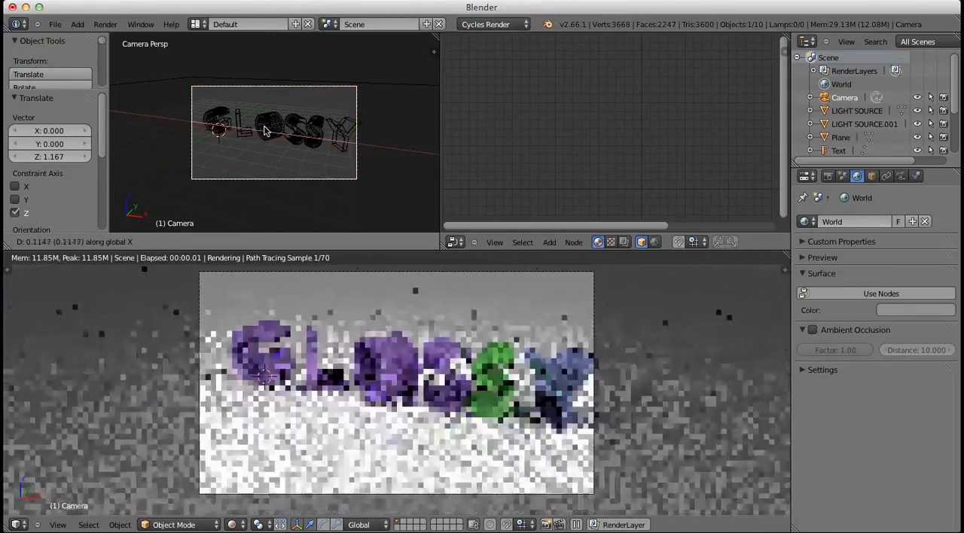
left_click(268, 132)
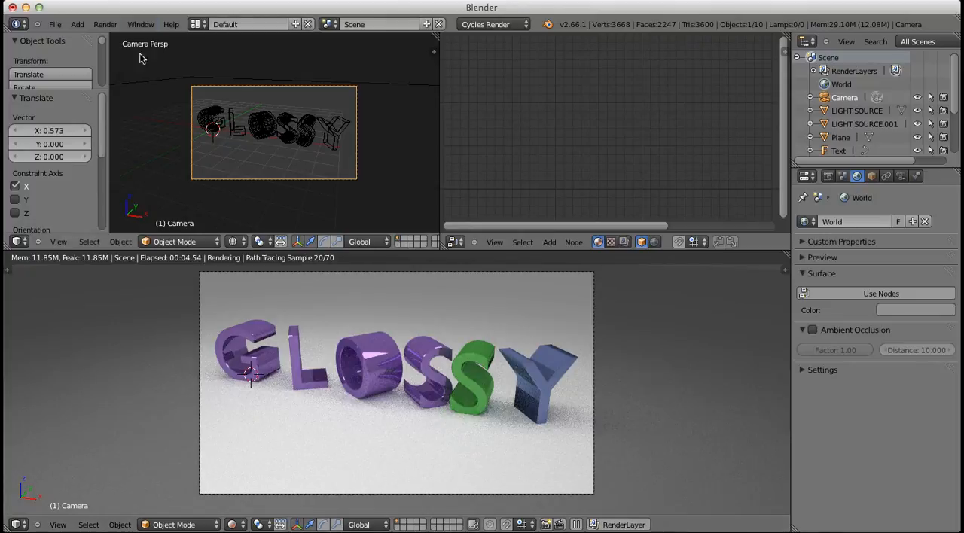
Render the GLOSSY image from the repositioned camera
left_click(106, 25)
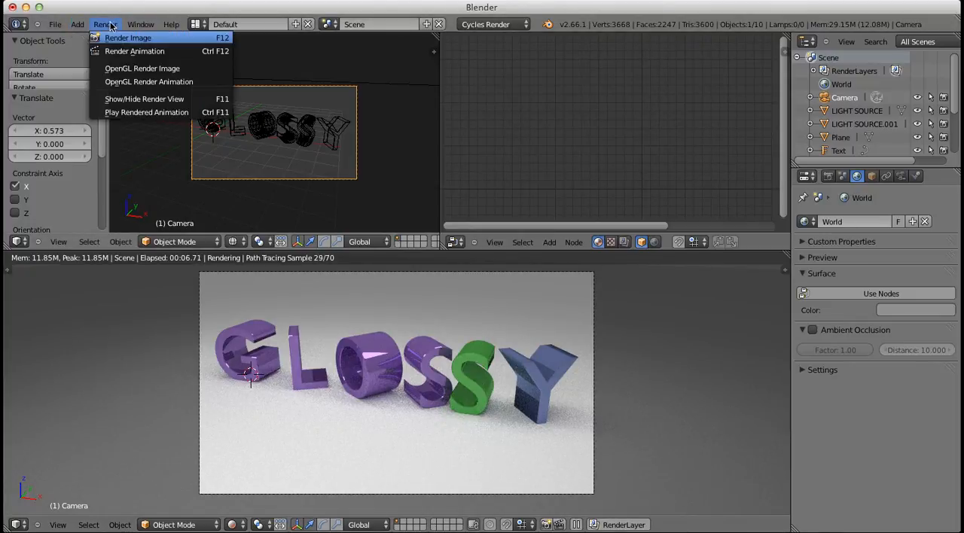
left_click(116, 41)
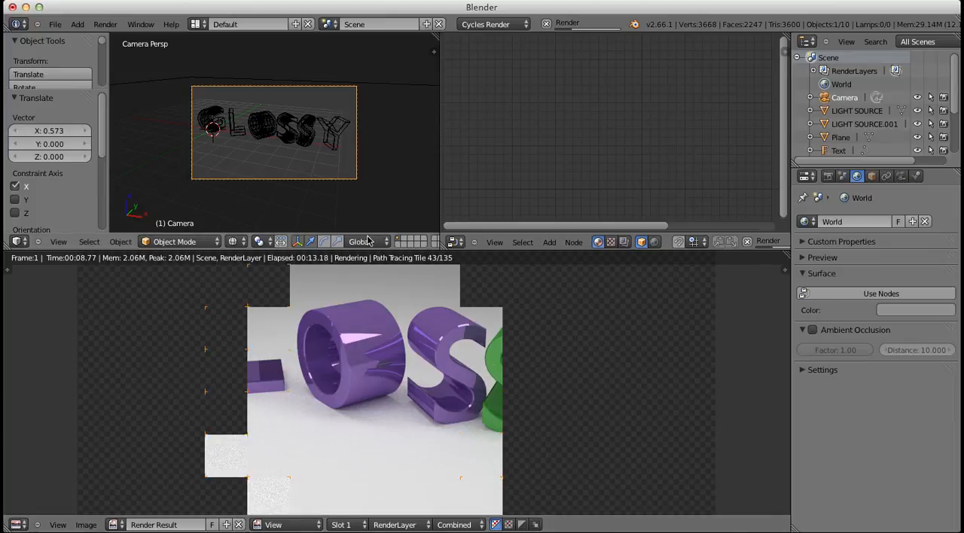
Select the purple letter S and examine its CHROME GLOSSY material node setup
right_click(286, 120)
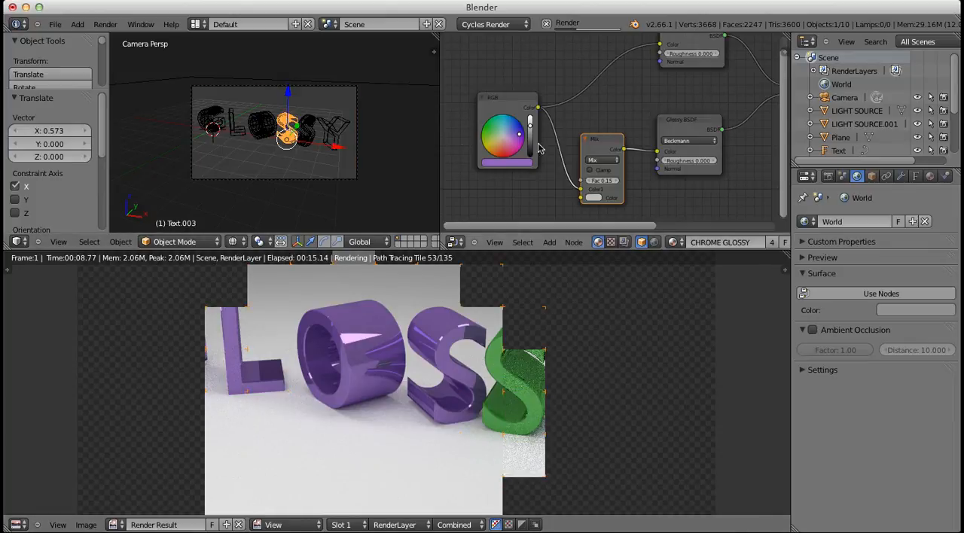
scroll(591, 140, "down", 1)
middle_click_drag(676, 117, 570, 150)
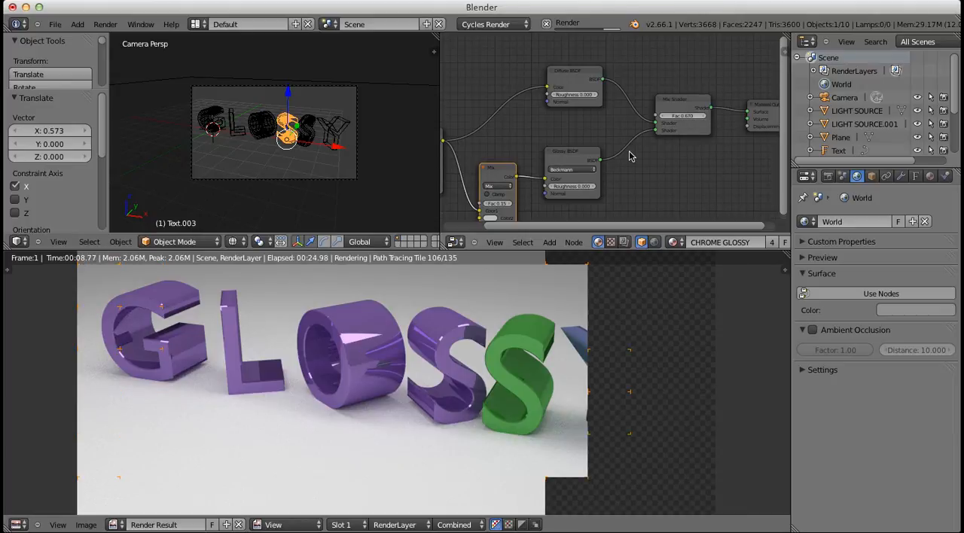
middle_click_drag(629, 155, 721, 130)
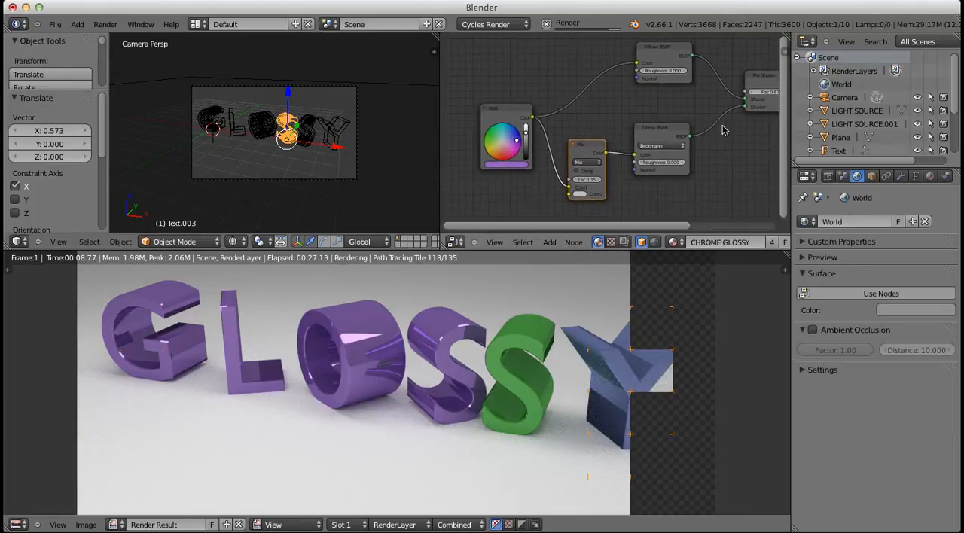